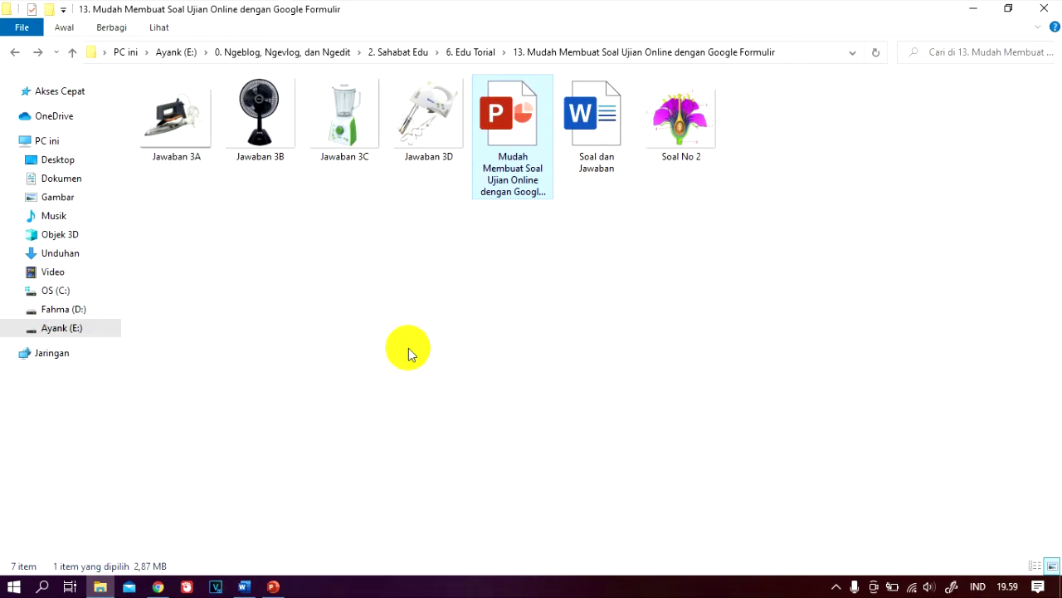
Review the exam questions and highlighted answers in the Soal dan Jawaban document in Word
click(599, 168)
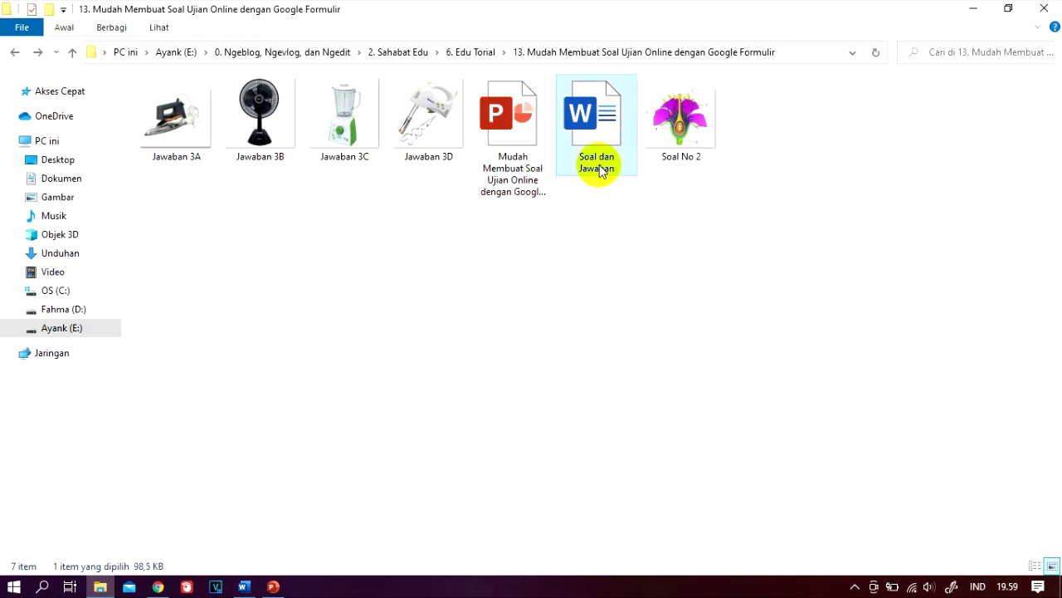
click(243, 587)
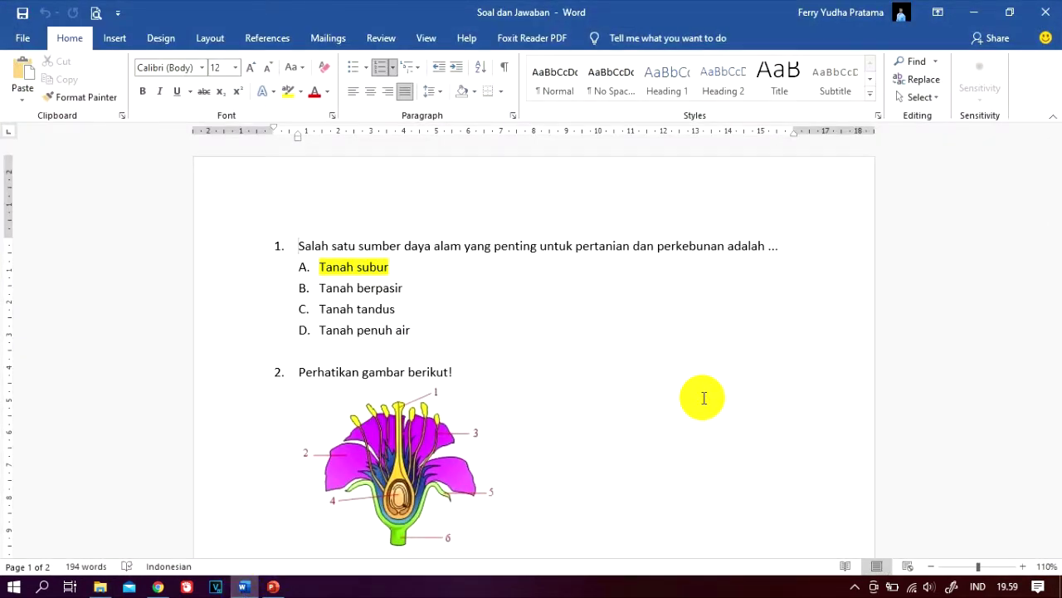
click(243, 587)
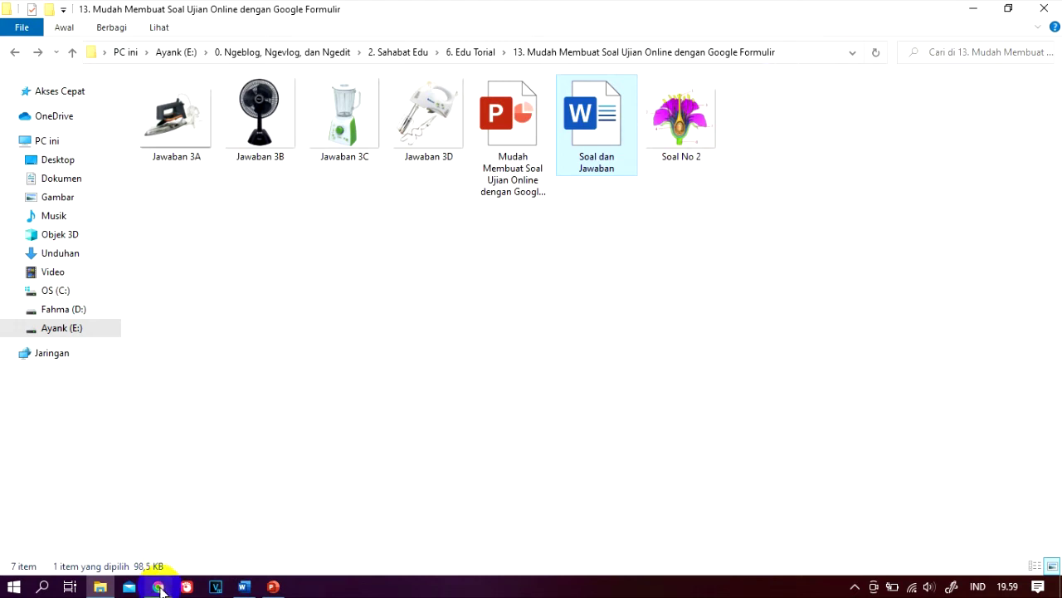
Switch to Chrome, go to Google Drive and create a blank Google Form from it
click(158, 587)
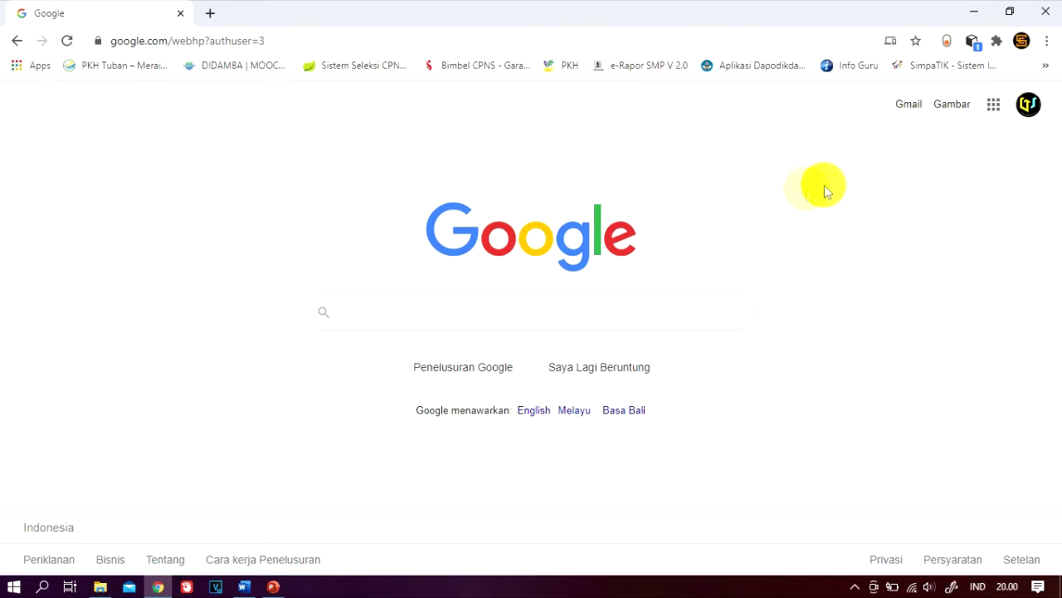
click(994, 106)
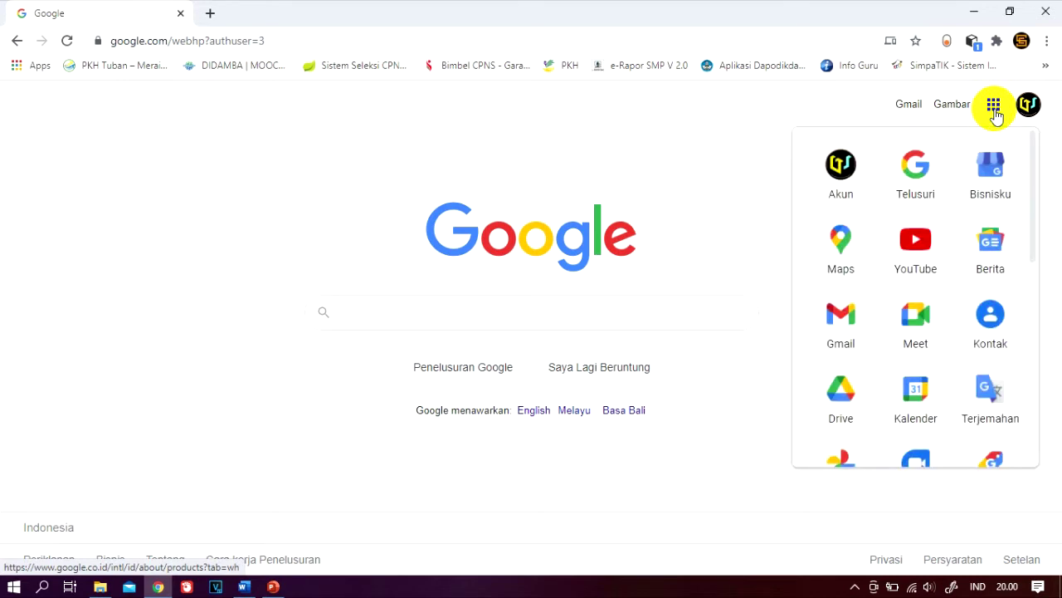
click(847, 404)
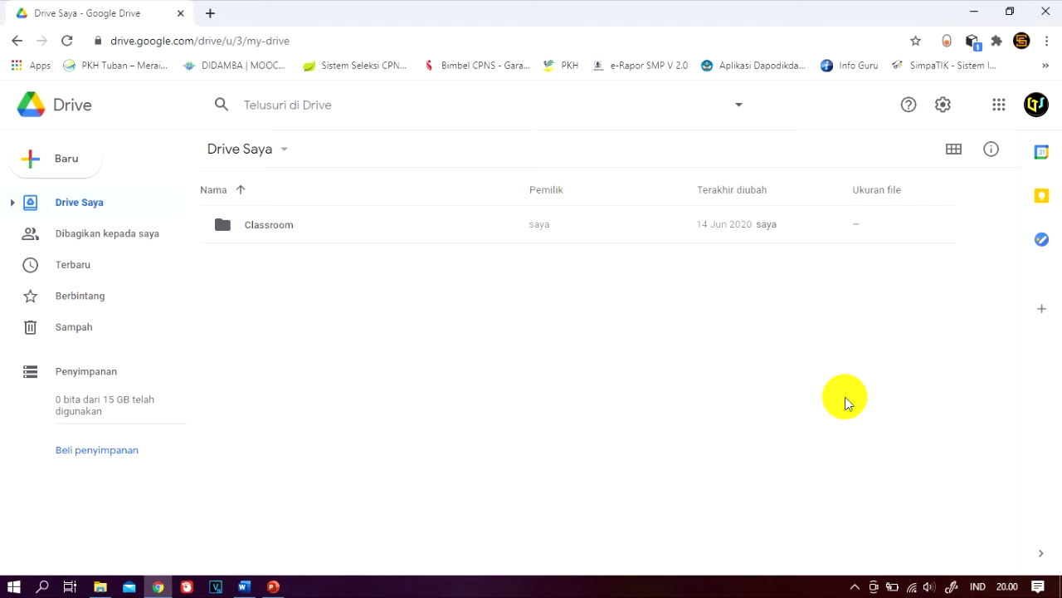
click(61, 165)
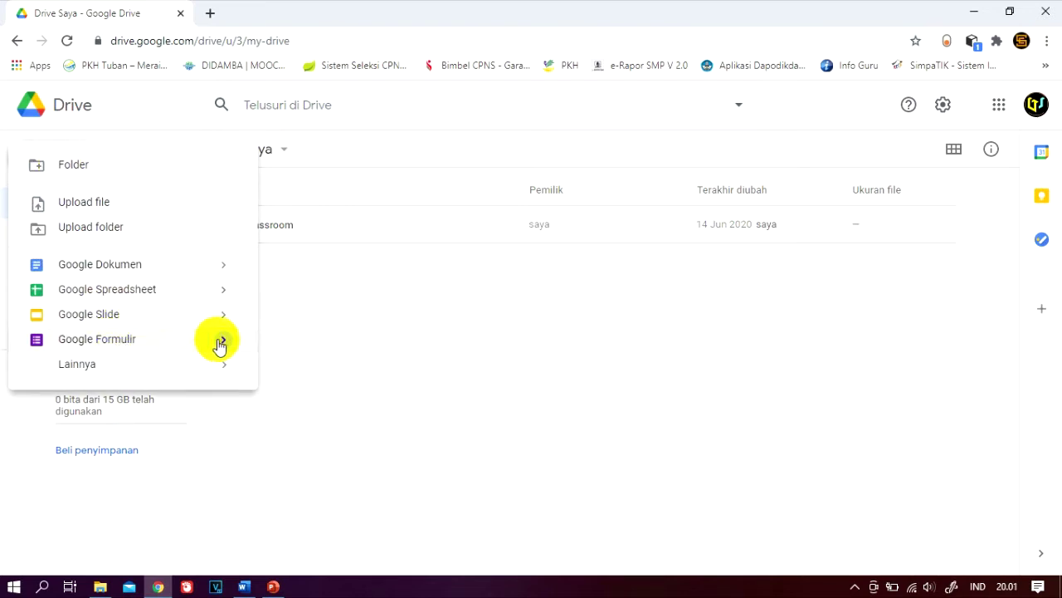
mouse_move(221, 342)
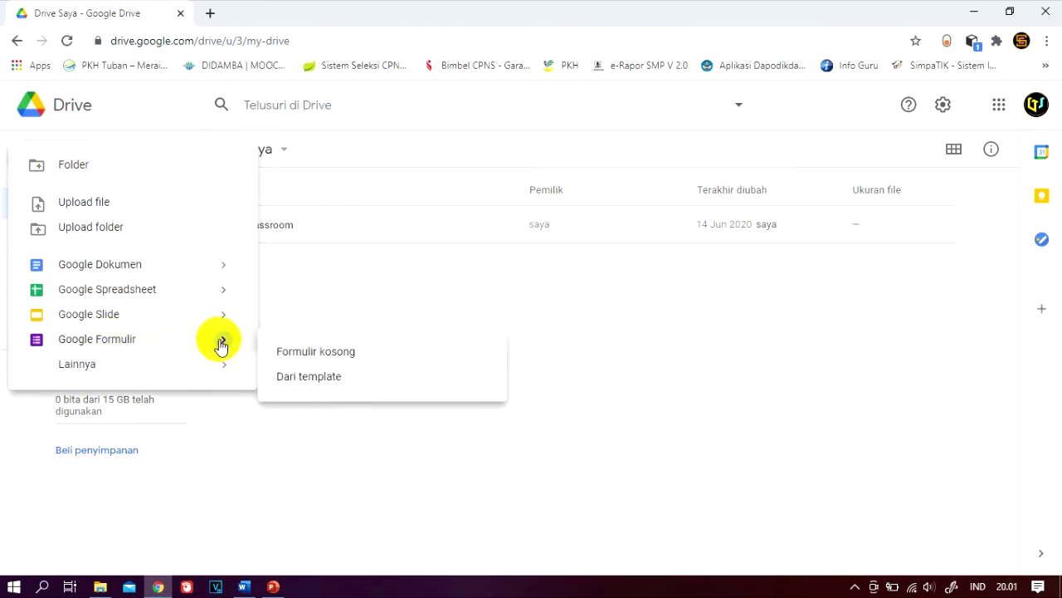
click(303, 355)
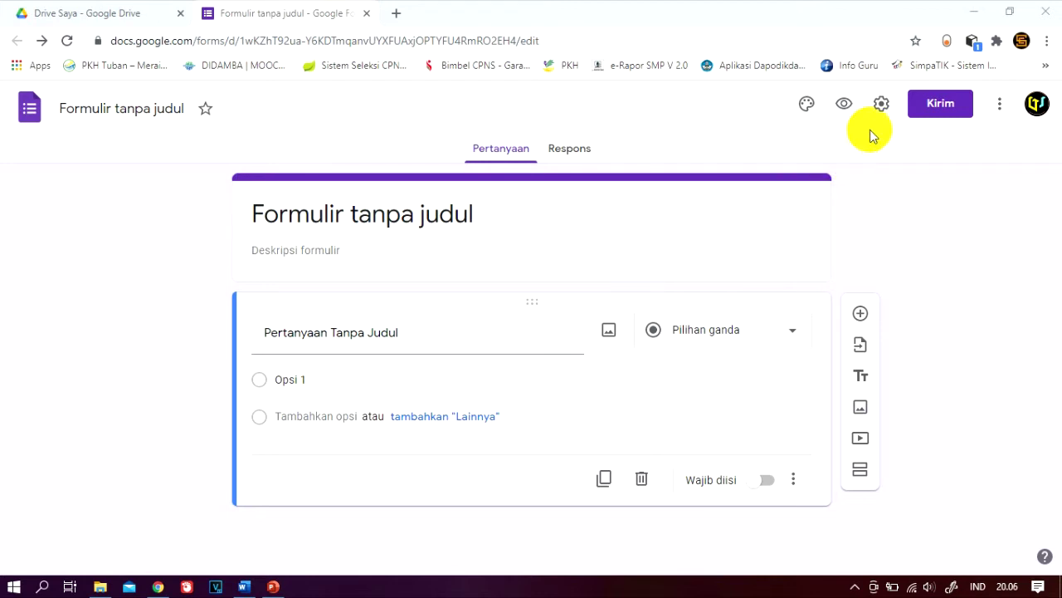
In the form's general settings, enable collecting email addresses and limit respondents to 1 response
click(882, 108)
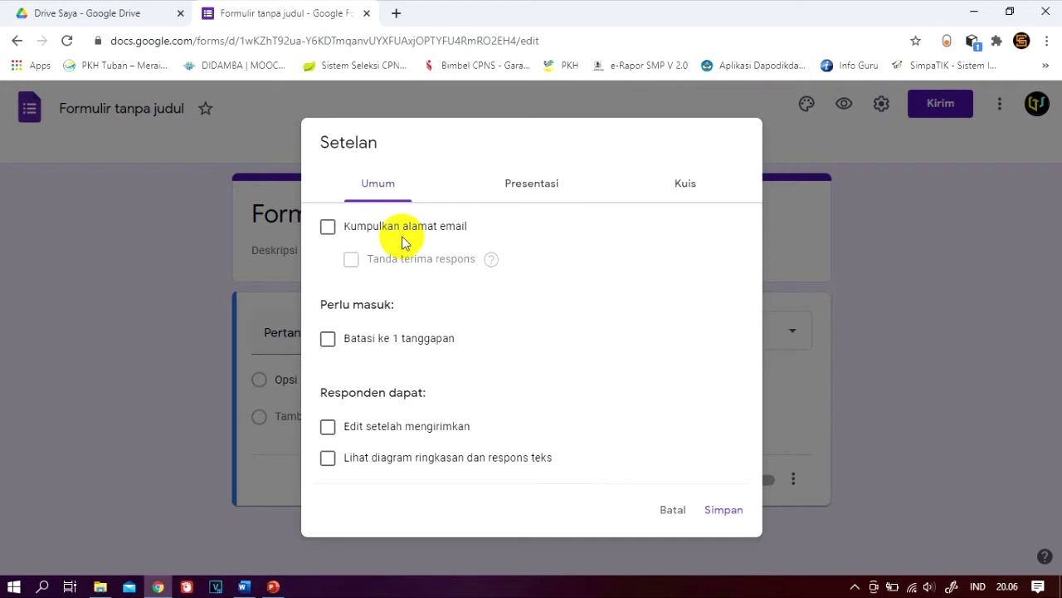
click(328, 230)
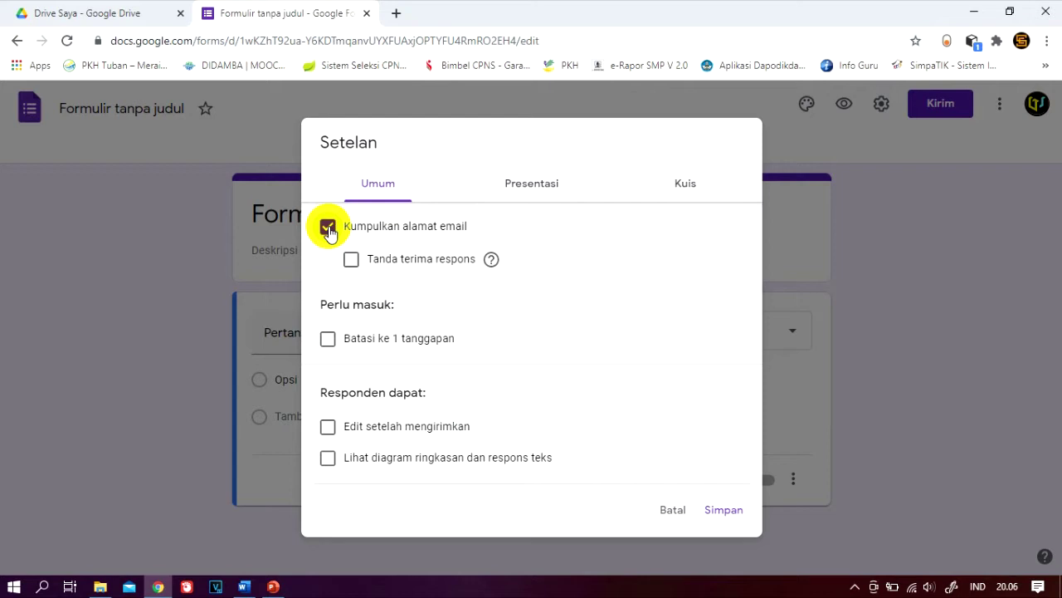
click(326, 338)
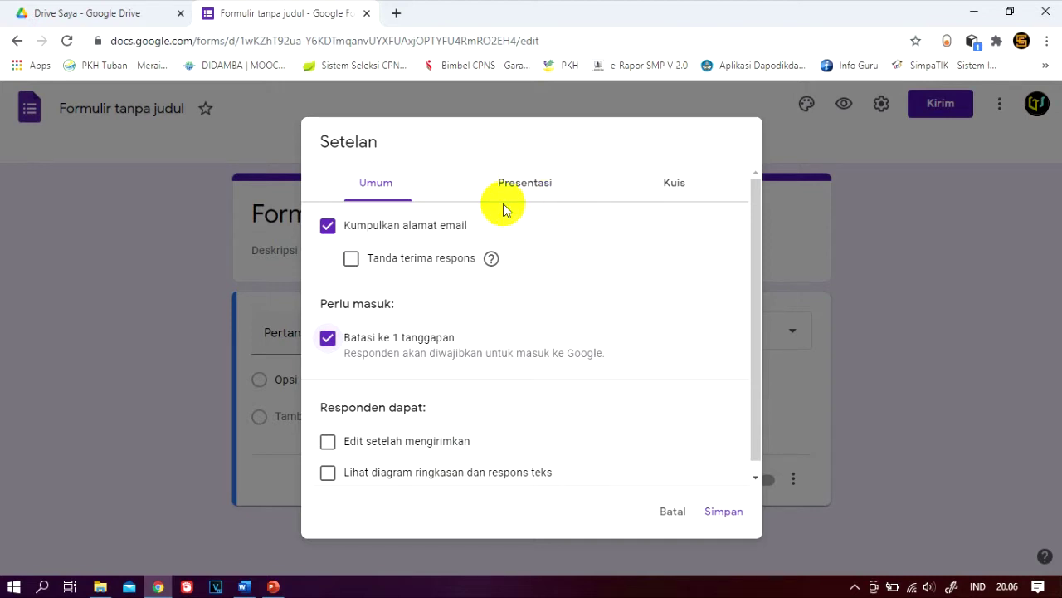
Enable the progress status and shuffled question order, with confirmation message "Terima Kasih Atas Kerja Keras Kalian Dalam Mengerjakan Soal Ujian"
click(530, 189)
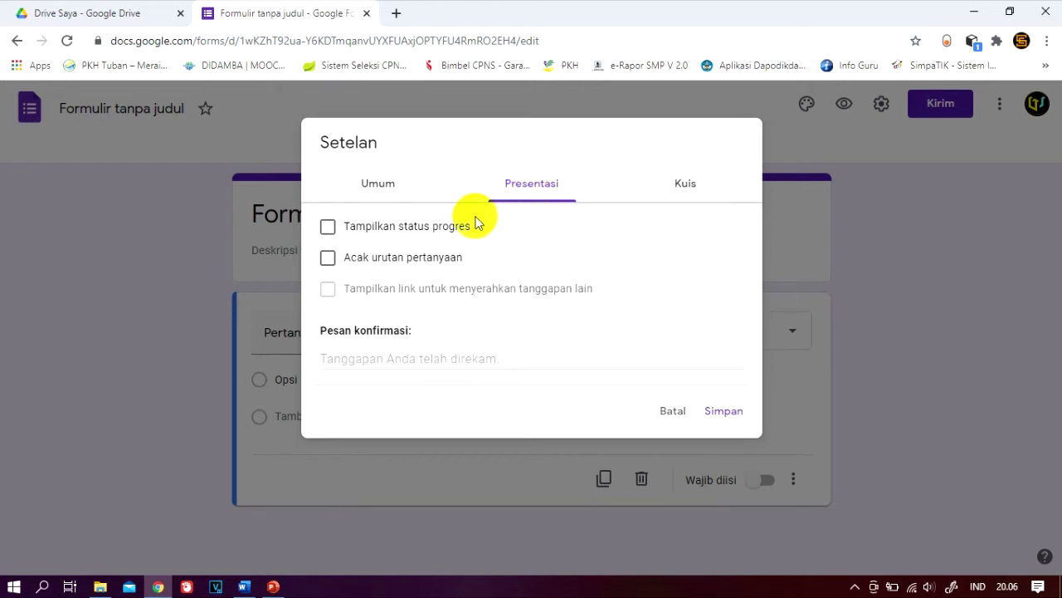
click(365, 231)
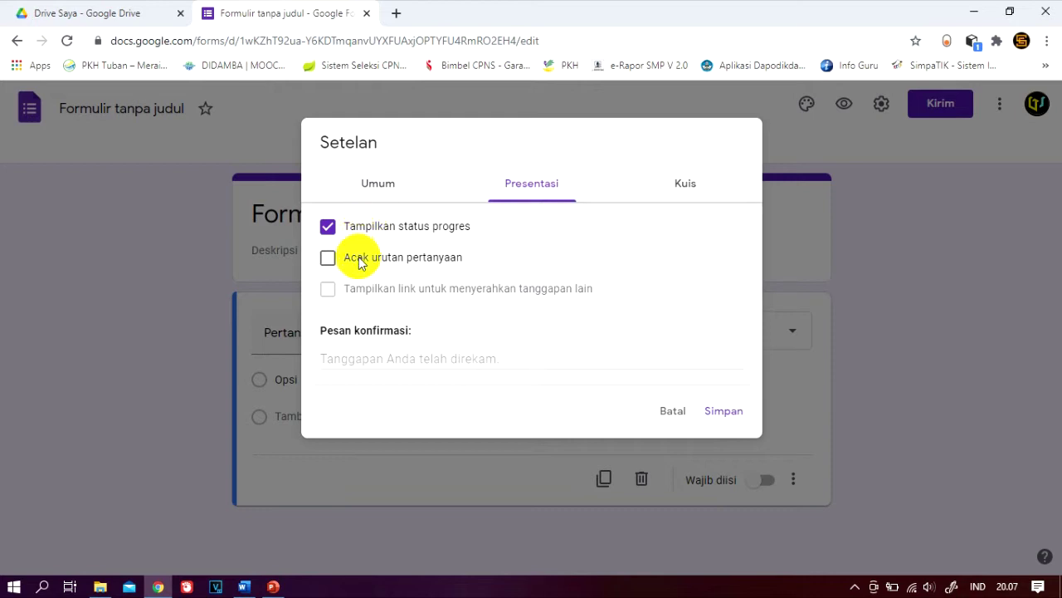
click(360, 263)
click(358, 357)
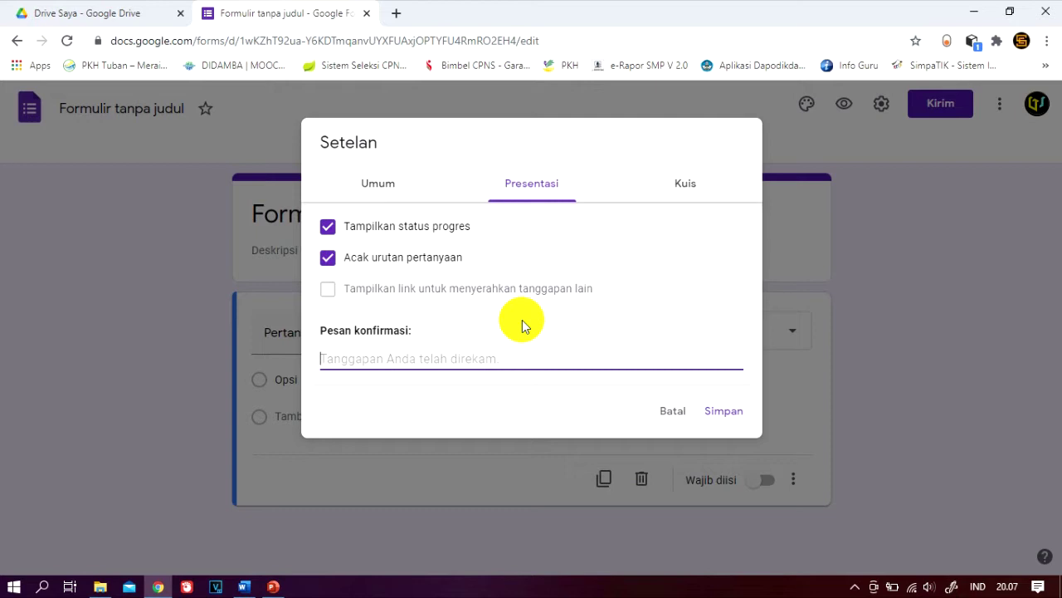
text(Terima Kasih Atas Kerja Keras Kalian Dalam Mengerjakan Soal Ujian)
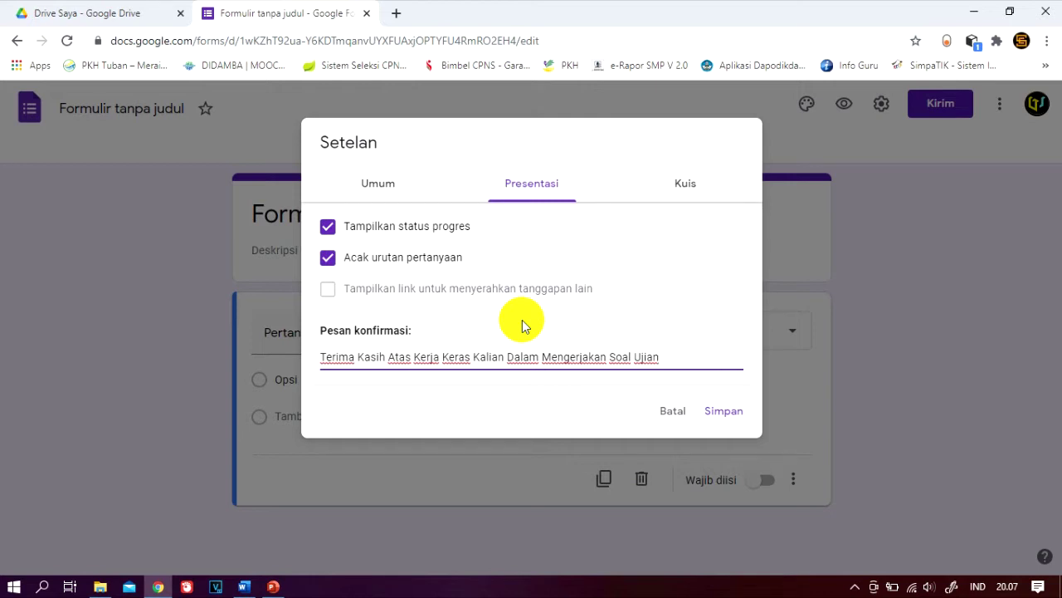
Make the form a quiz, hide missed questions (Pertanyaan tak terjawab) and correct answers (Jawaban yang benar) from respondents, and save the settings
click(684, 190)
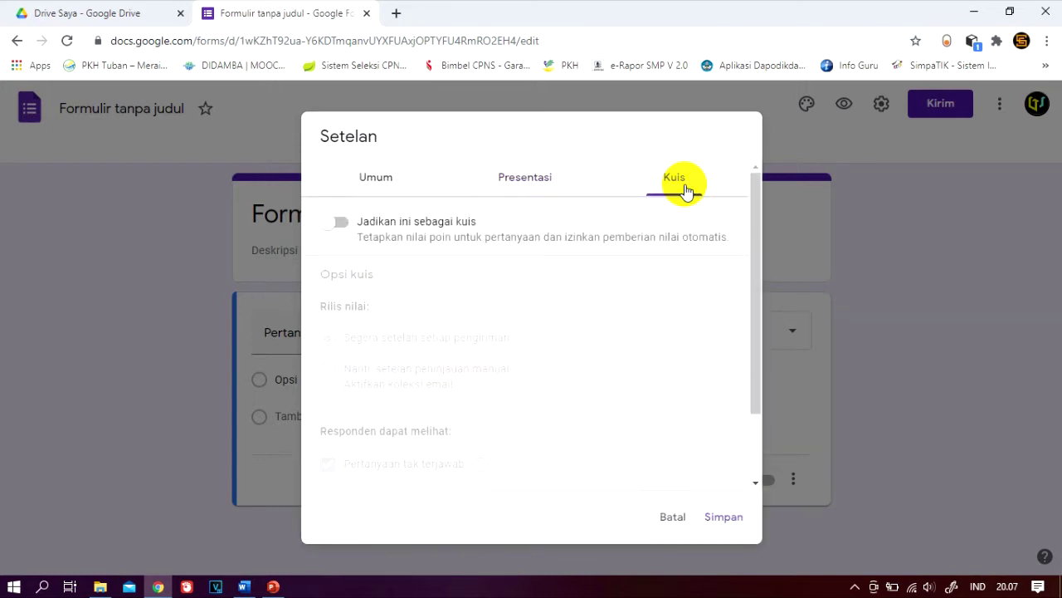
click(342, 226)
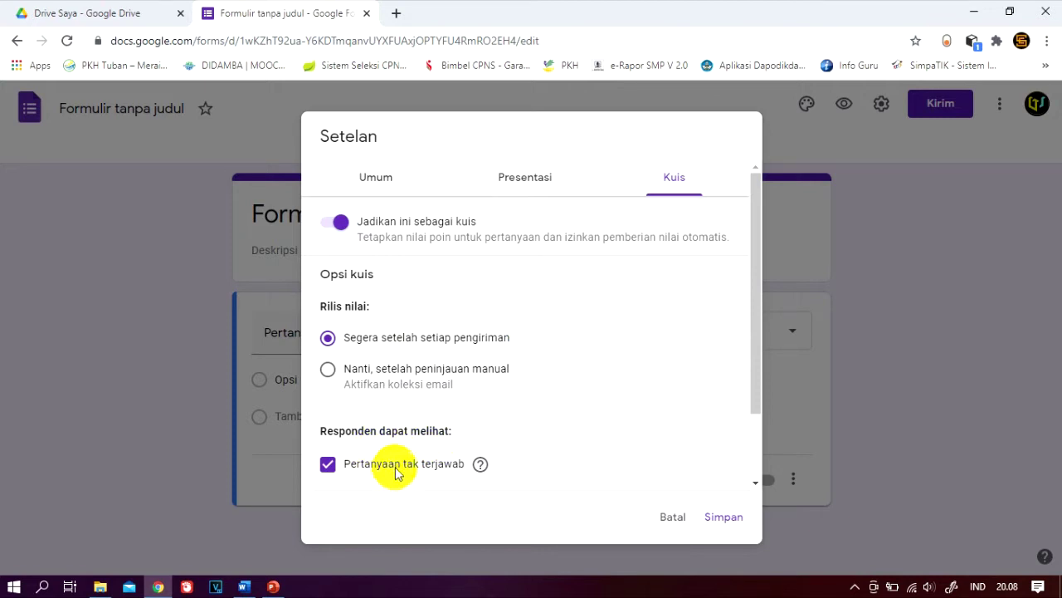
click(328, 467)
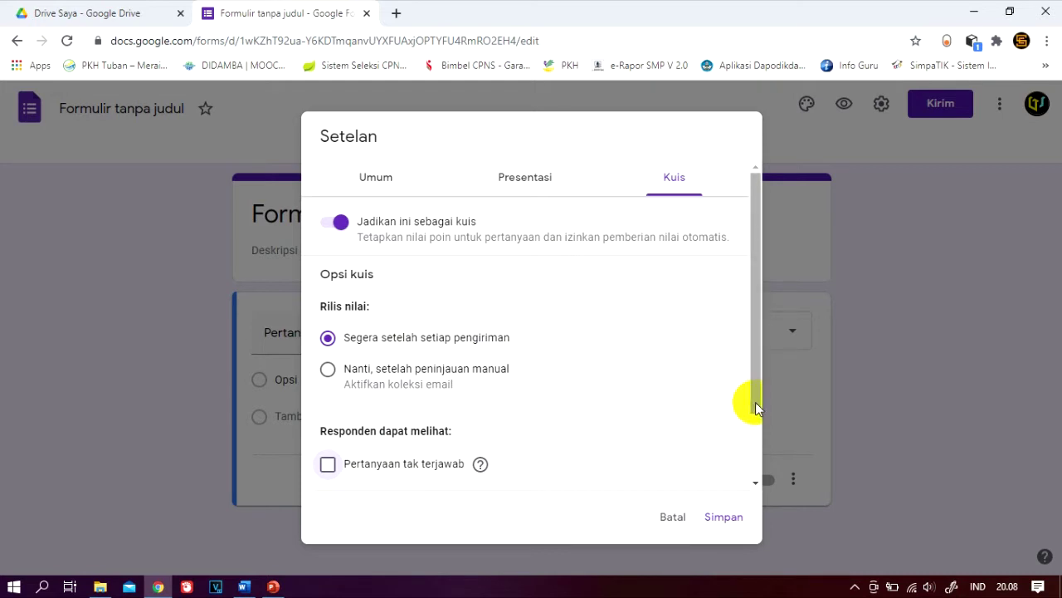
drag(754, 403, 756, 513)
click(329, 415)
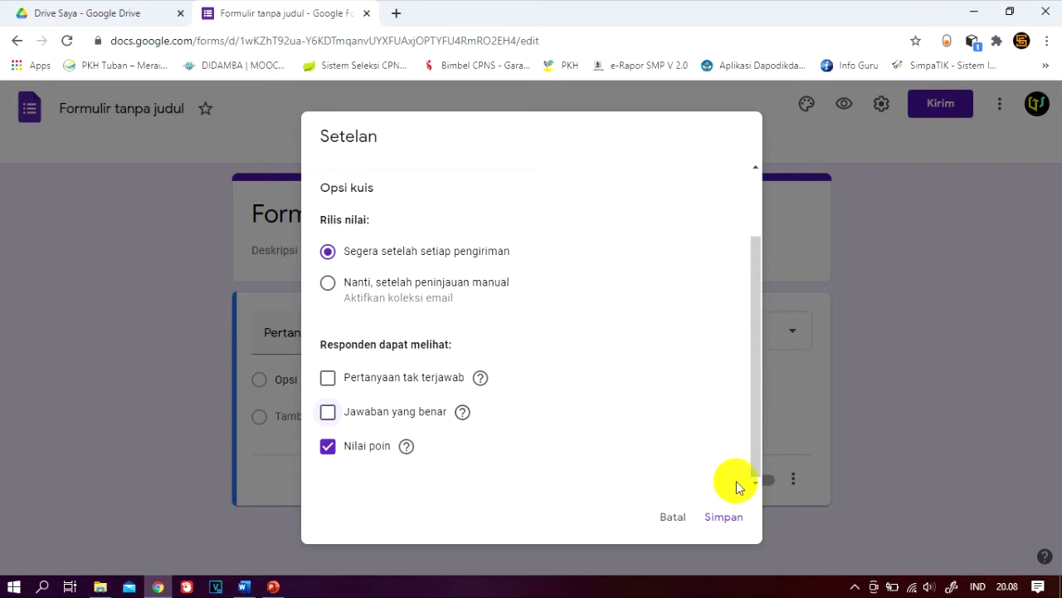
click(725, 516)
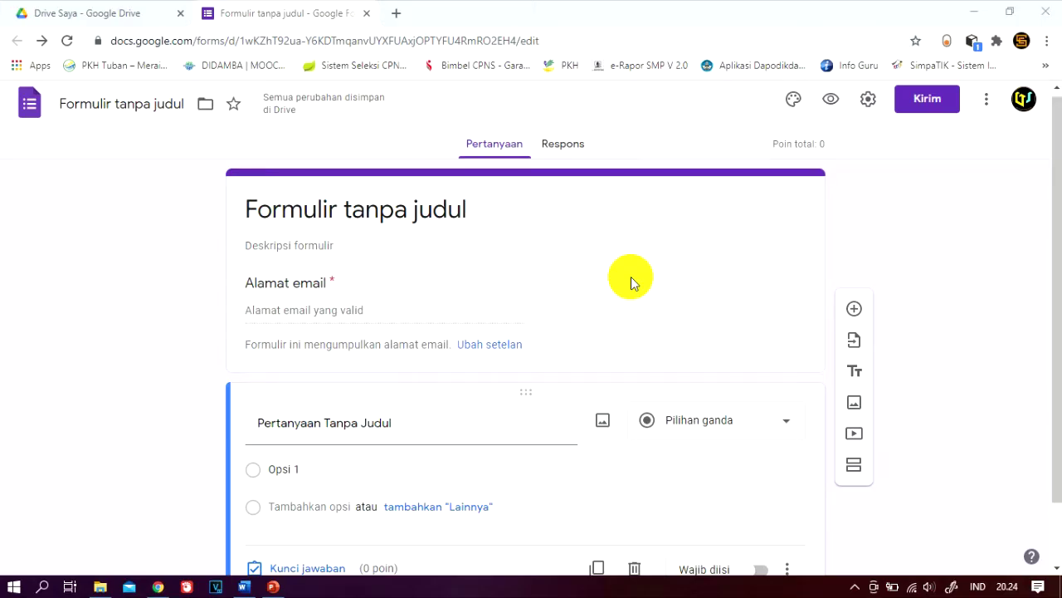
Upload the Google Forms banner picture from a subfolder of 6. Edu Torial on drive E: as the form's header image
click(793, 101)
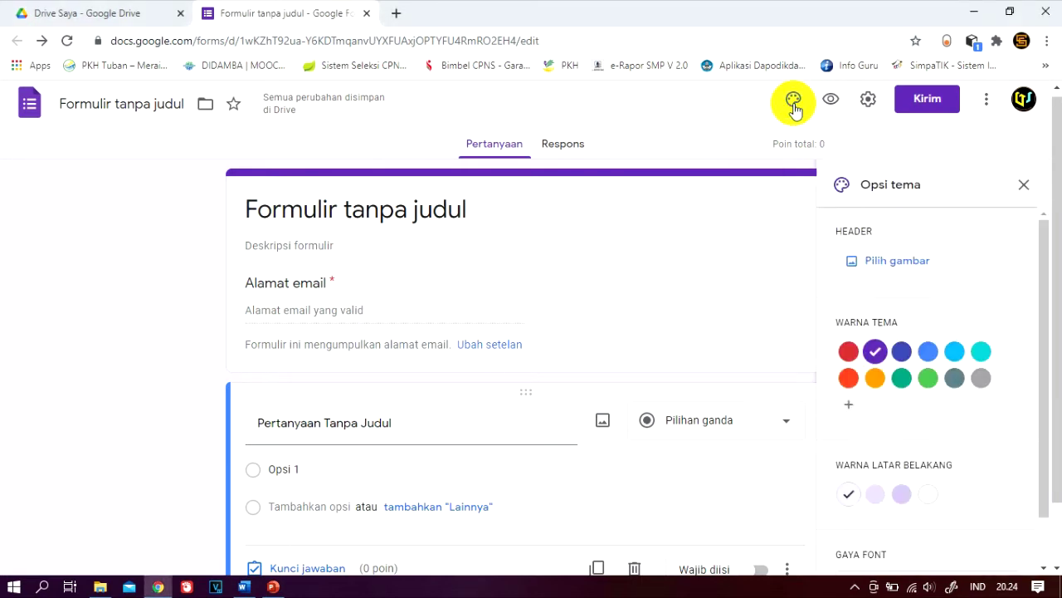
click(882, 262)
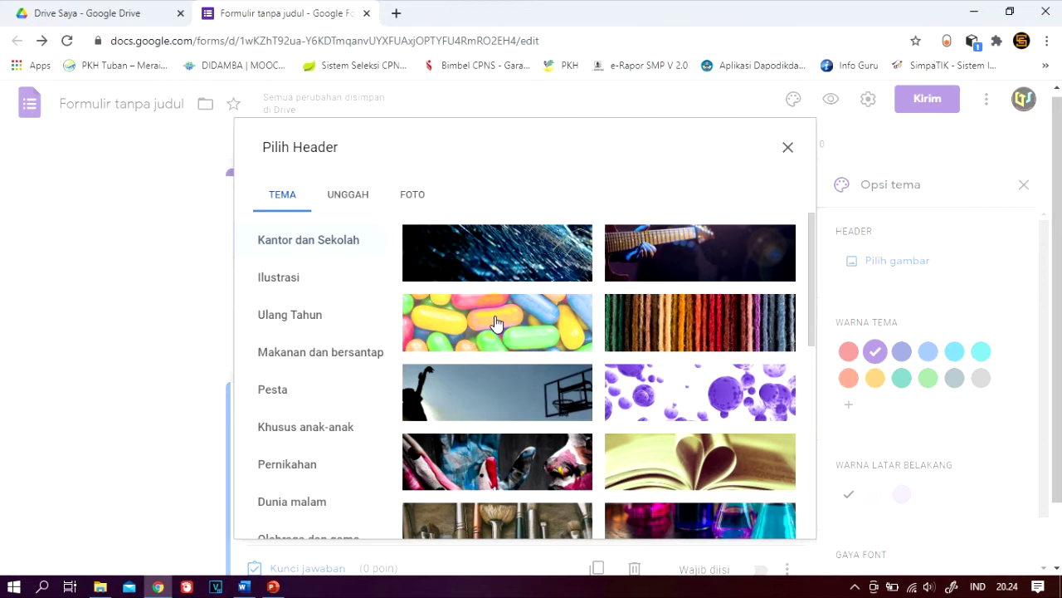
click(336, 199)
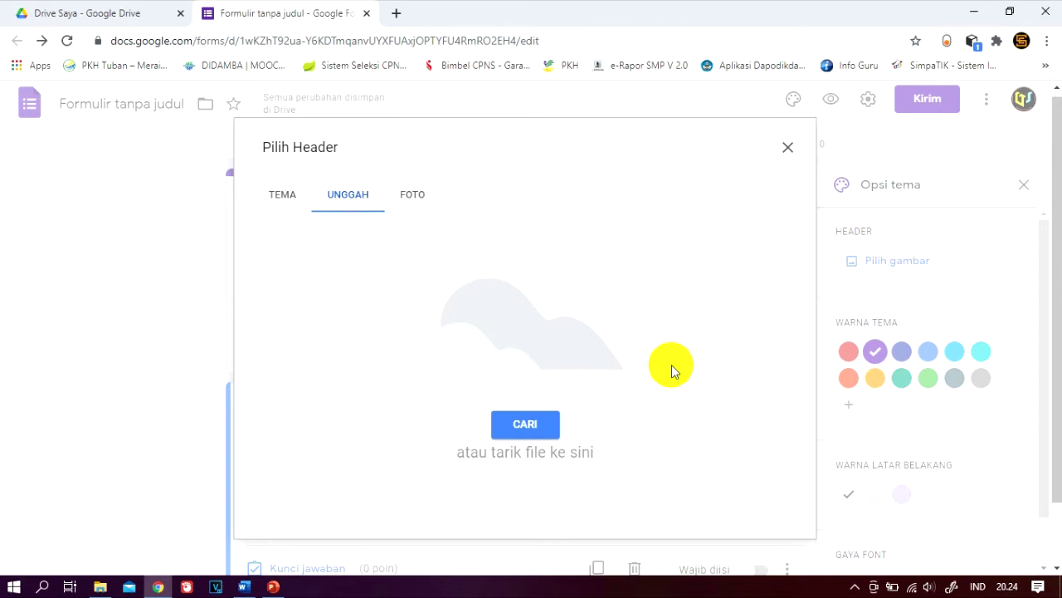
click(526, 427)
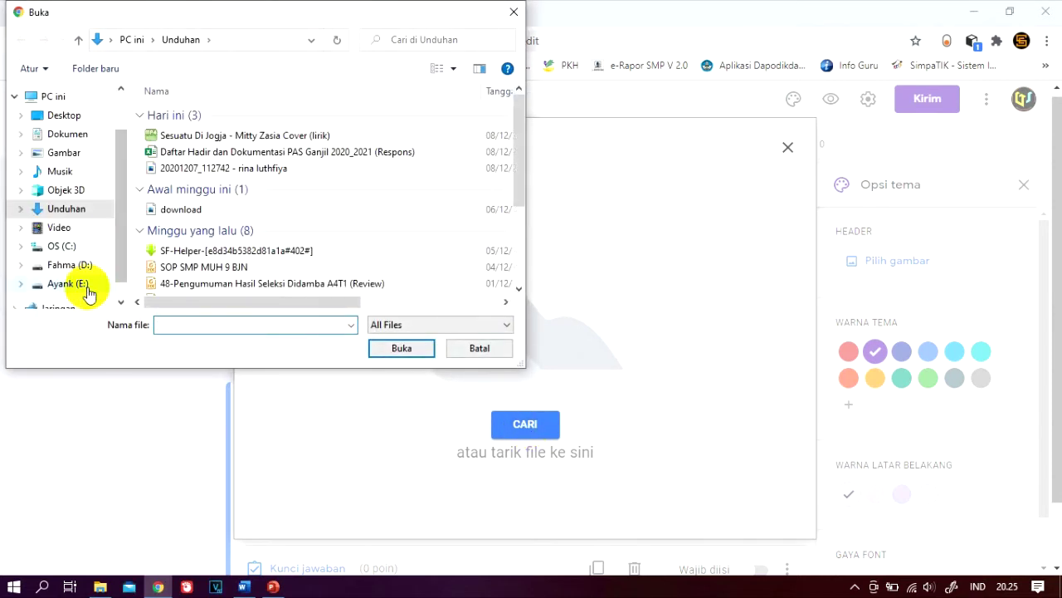
click(68, 283)
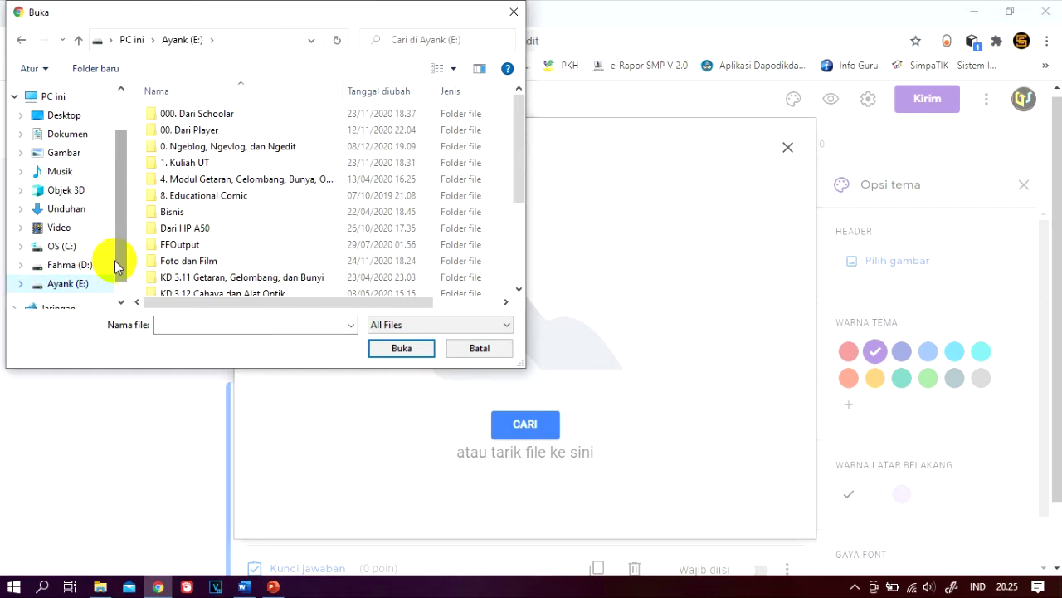
double_click(178, 146)
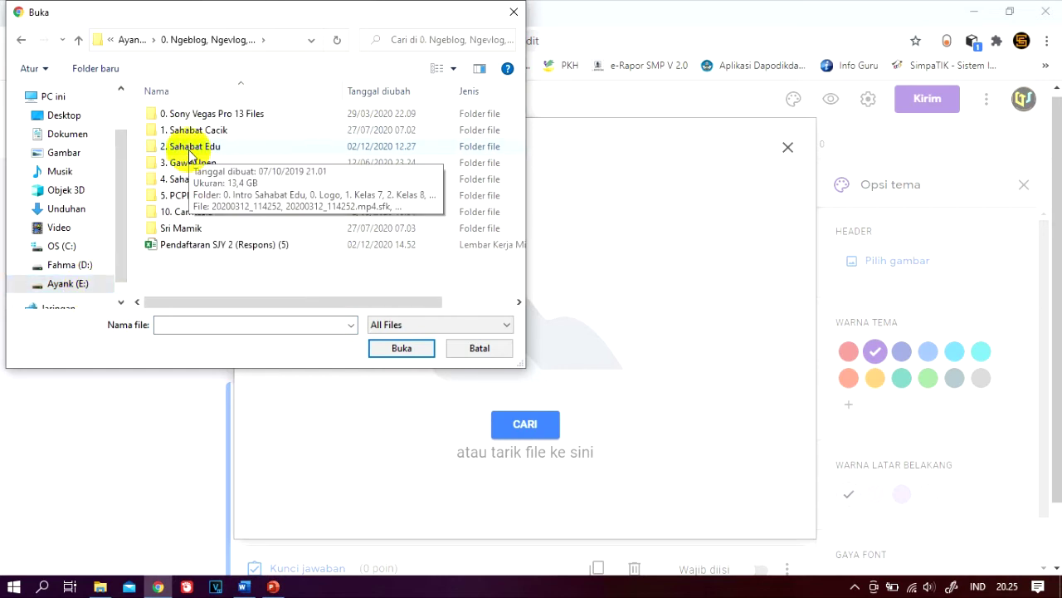
double_click(179, 146)
double_click(366, 228)
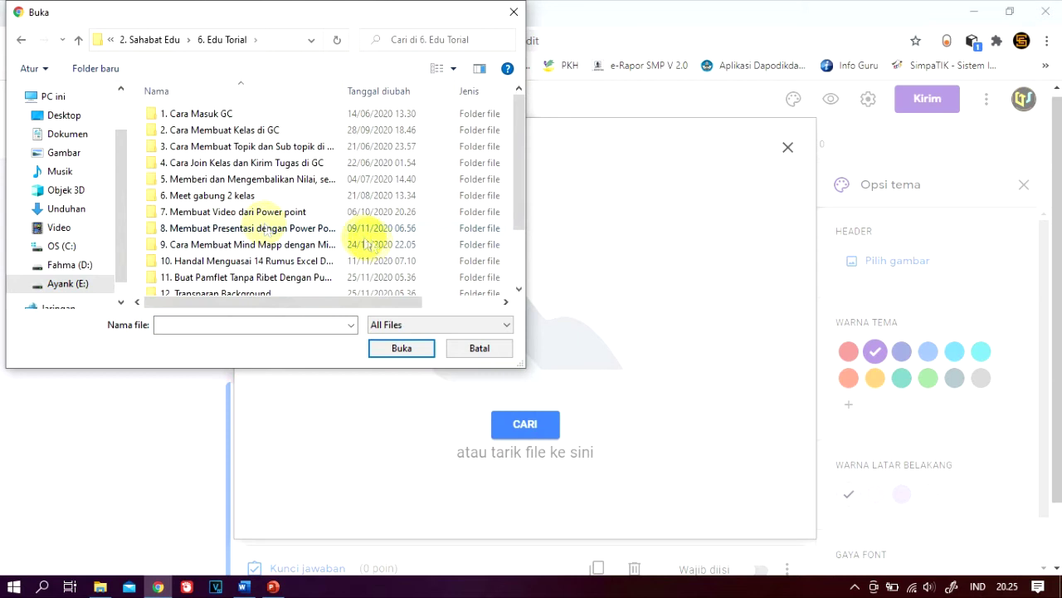
click(518, 270)
double_click(249, 237)
click(457, 166)
click(402, 348)
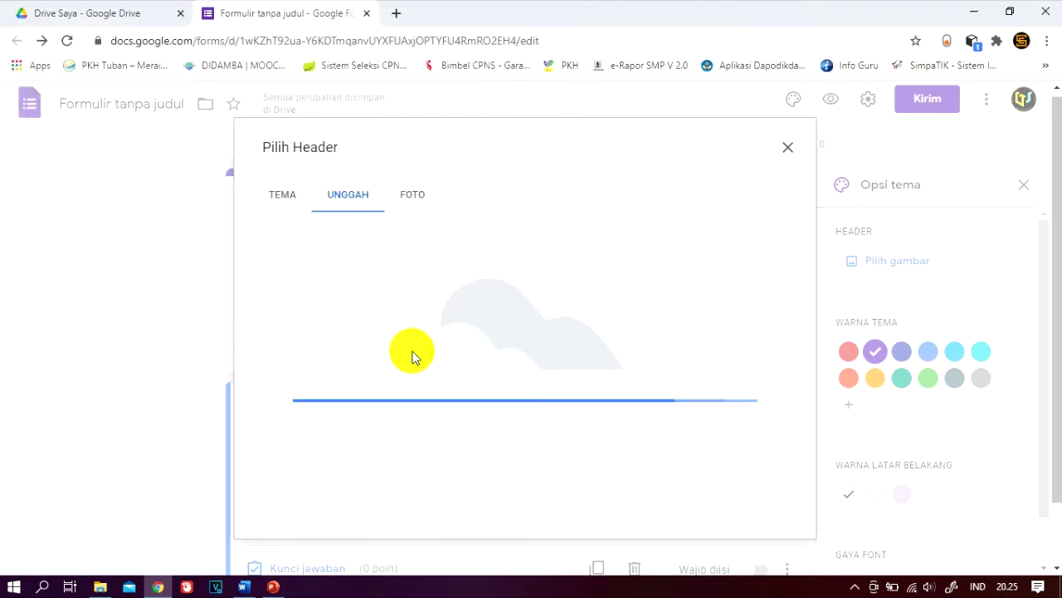
Position the crop area on the uploaded header image, apply it to the form and close the theme options
mouse_move(411, 317)
mouse_down()
mouse_move(410, 332)
mouse_move(415, 295)
mouse_move(413, 310)
mouse_up()
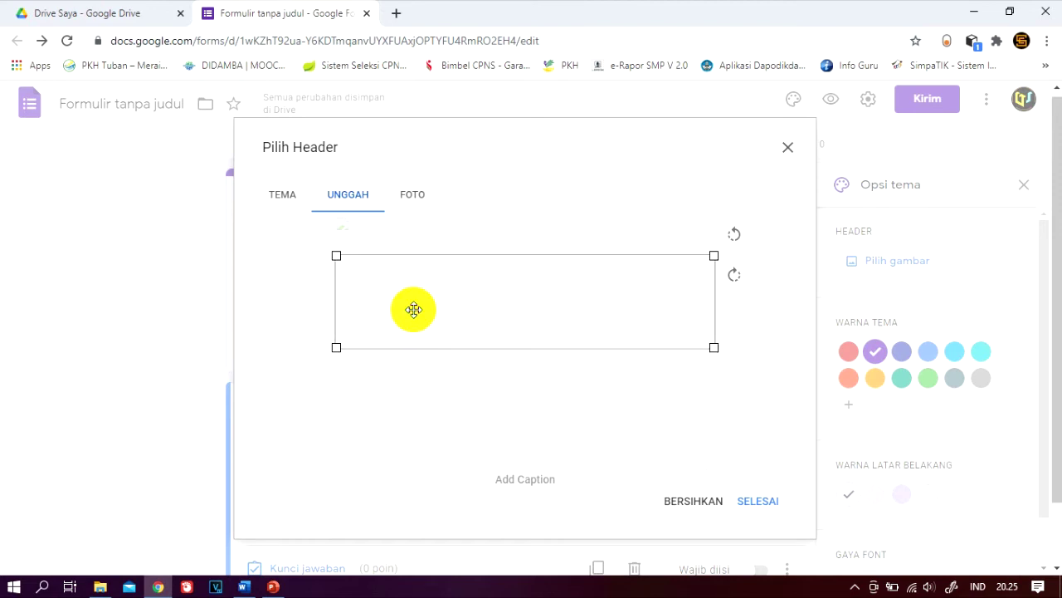
click(755, 503)
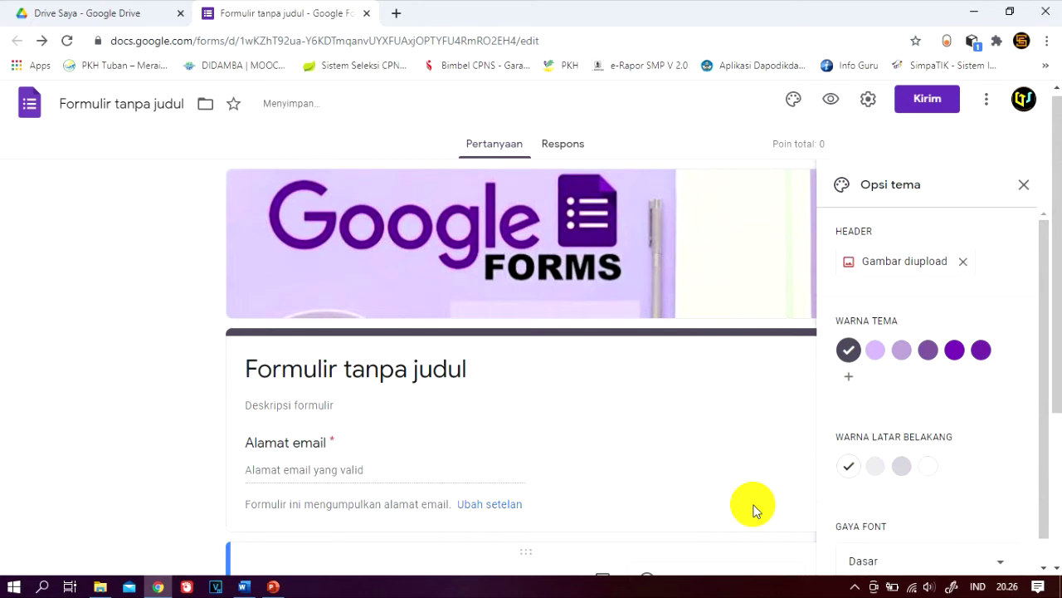
click(1024, 186)
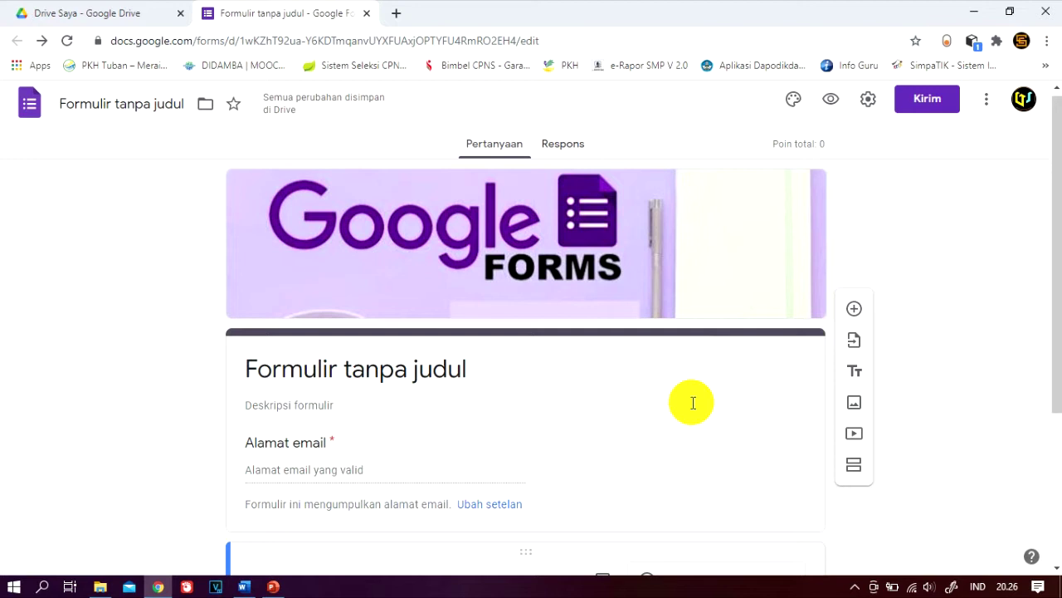
Replace the form's title with "PENILAIAN AKHIR SEMESTER (PAS) – IPA"
click(270, 369)
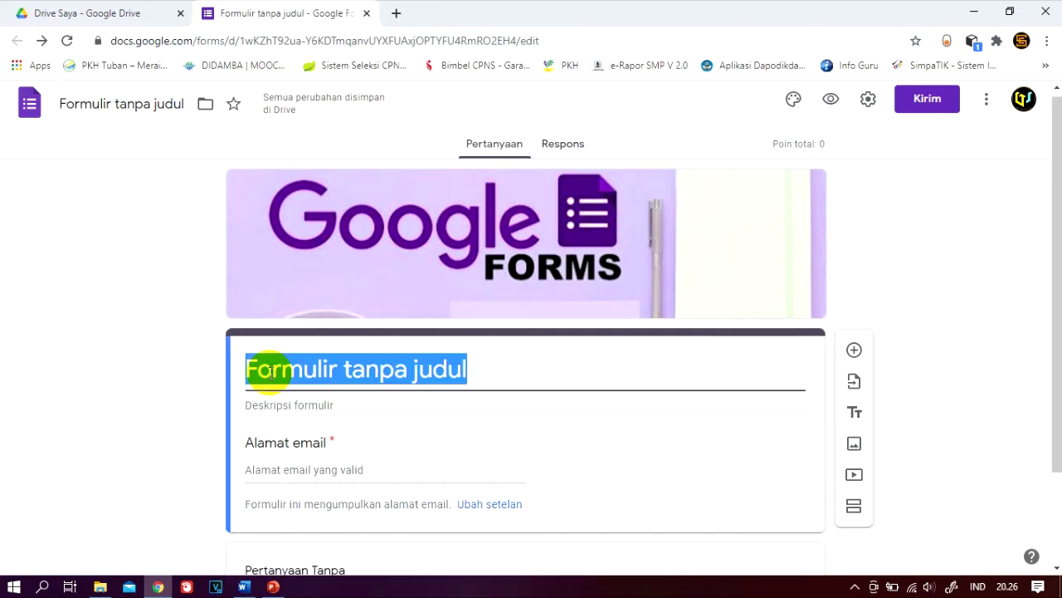
key(BackSpace)
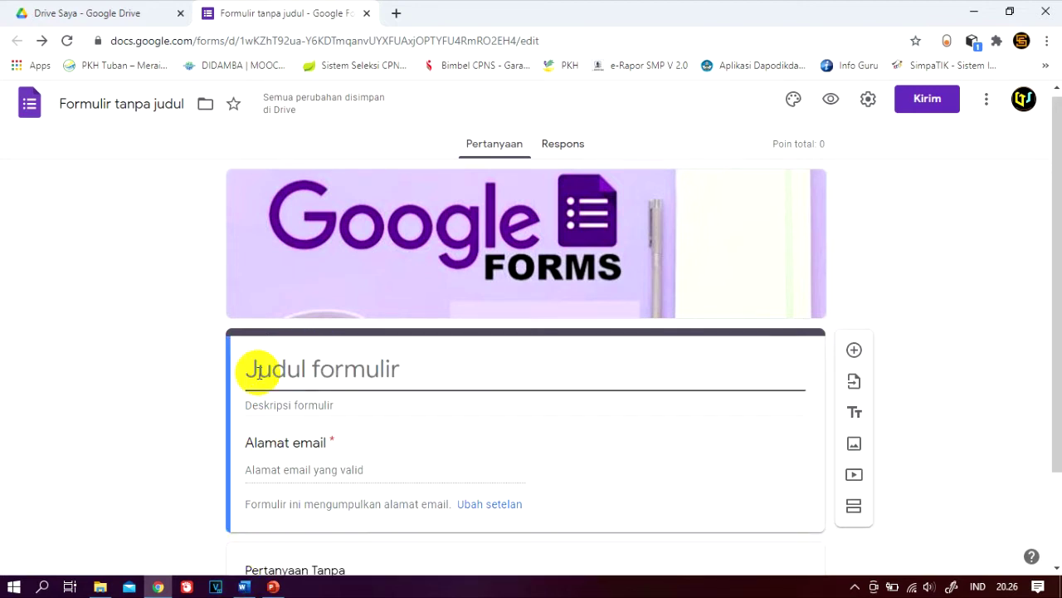
text(PENILAIAN AKHIR SEMESTER (PAS) – IPA)
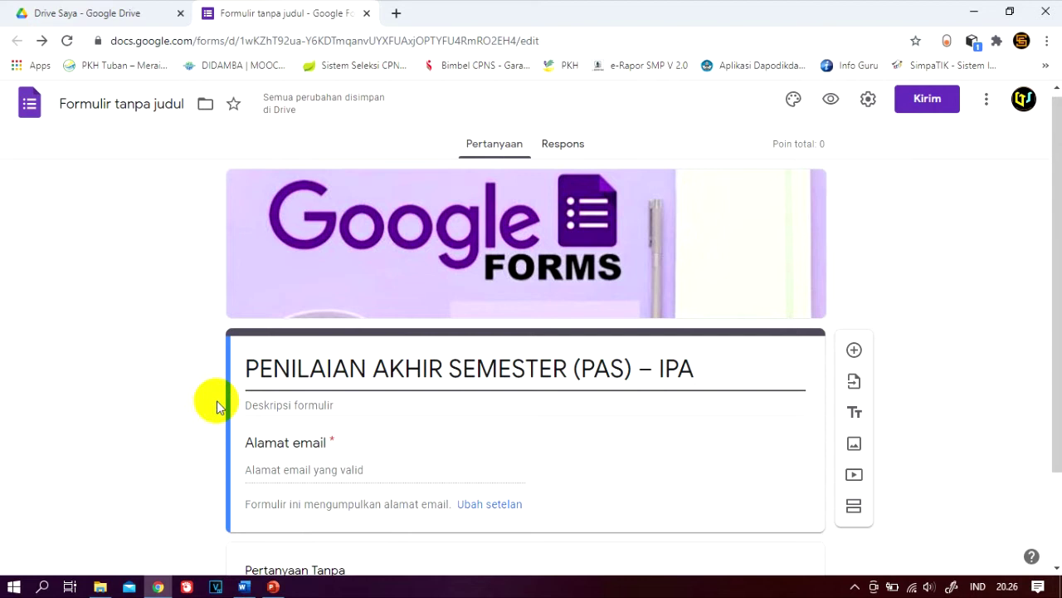
Enter the form description "SMP SAHABAT EDU - SEMESTER GANJIL - TAHUN PELAJARAN 2020/2021" and give the form file the same name as its title
click(257, 407)
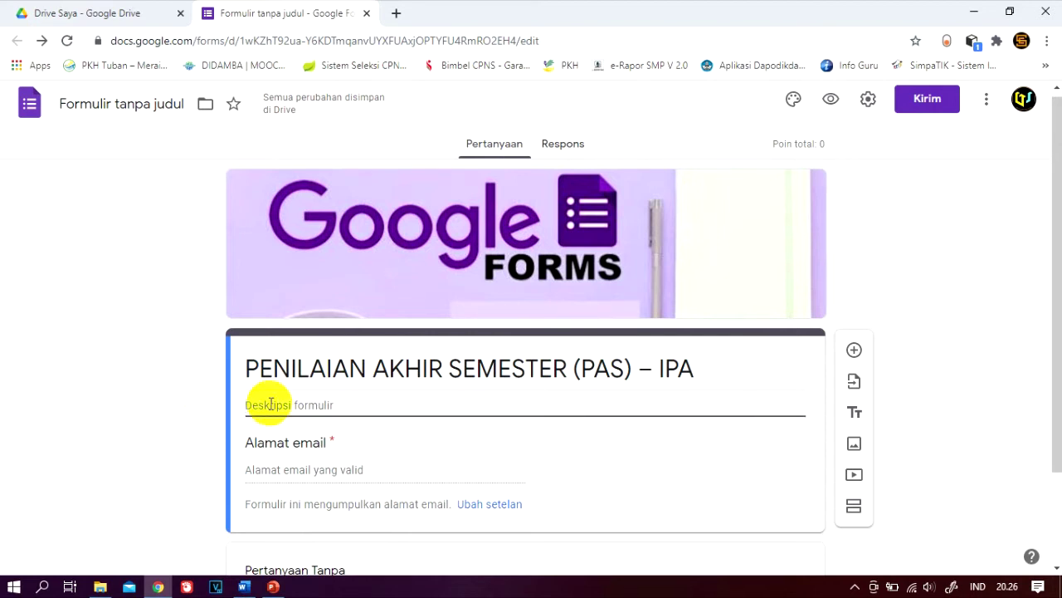
text(SMP SAHABAT EDU - SEMESTER GANJIL - TAHUN PELAJARAN 2020/2021)
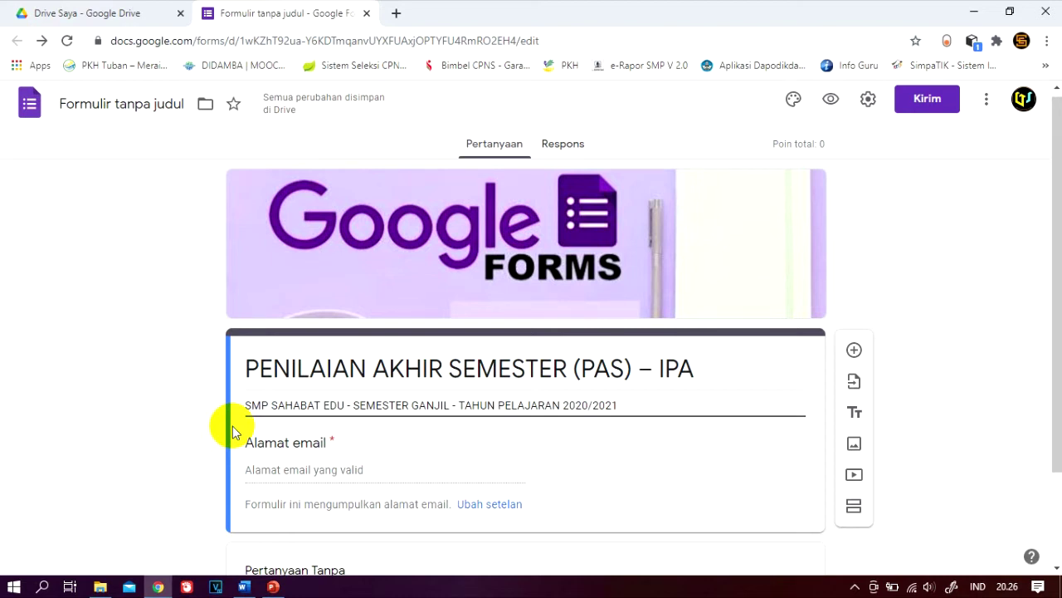
click(117, 105)
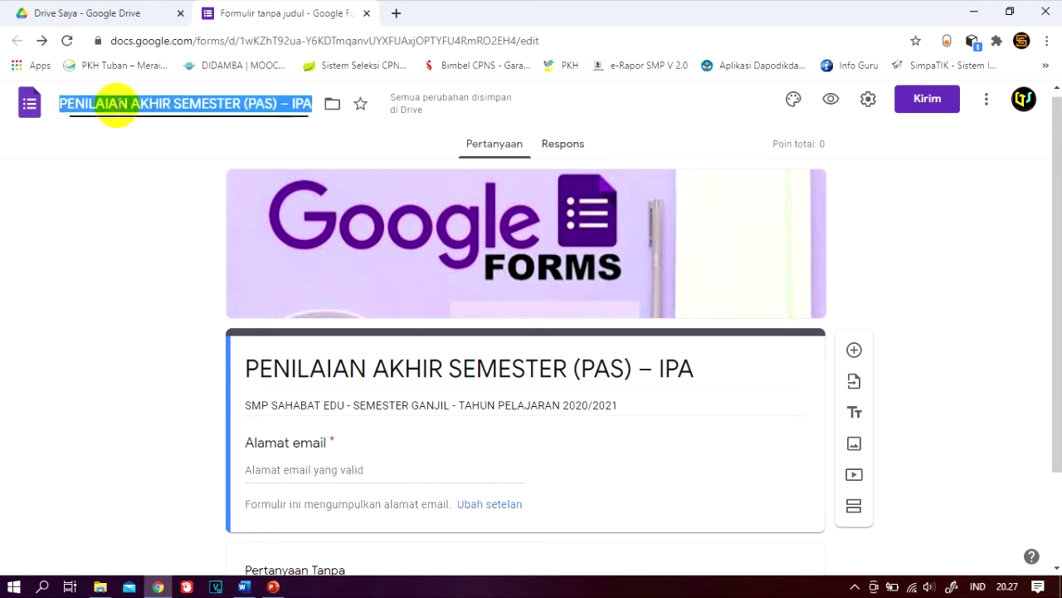
click(99, 186)
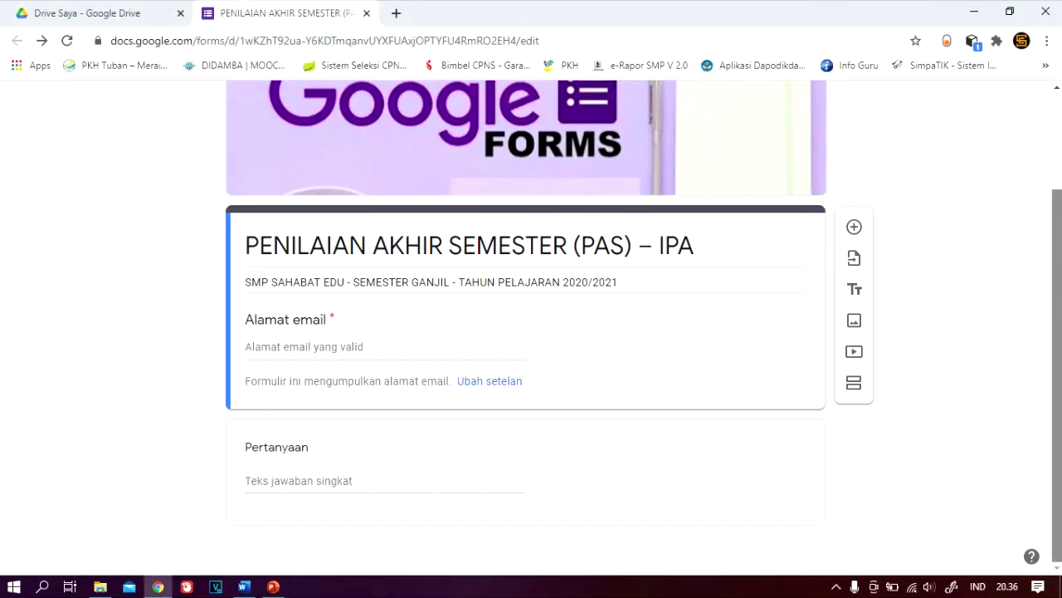
Turn the first question into a required short-answer (Jawaban singkat) question titled "NAMA"
click(267, 449)
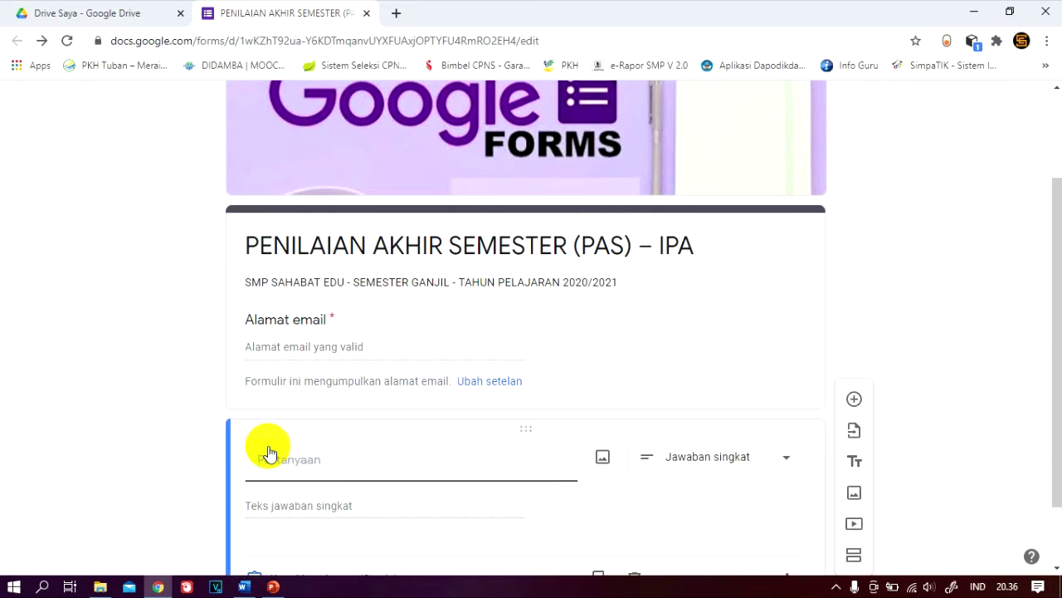
text(NAMA)
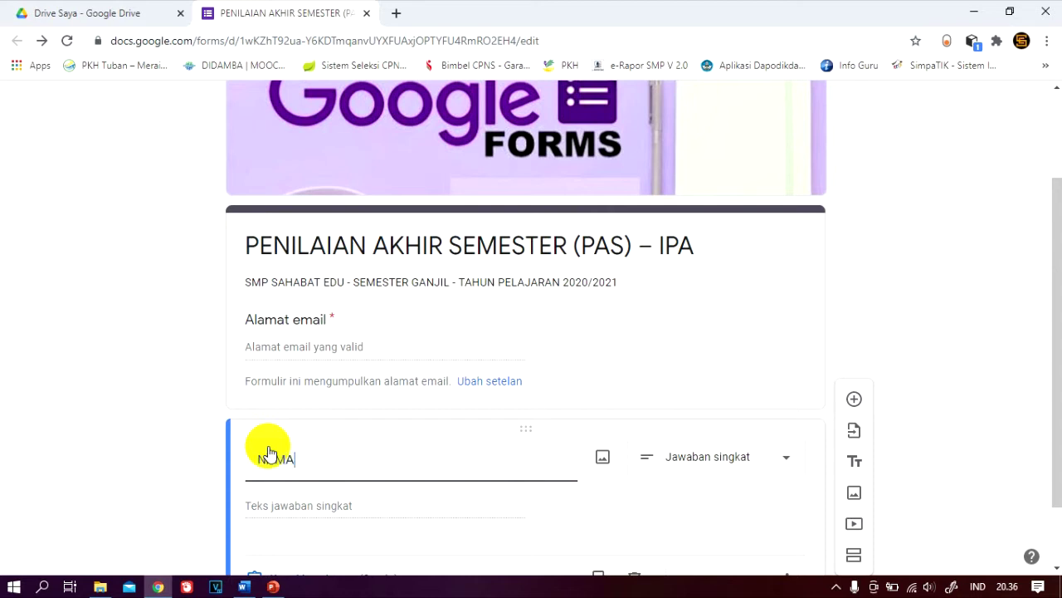
click(758, 469)
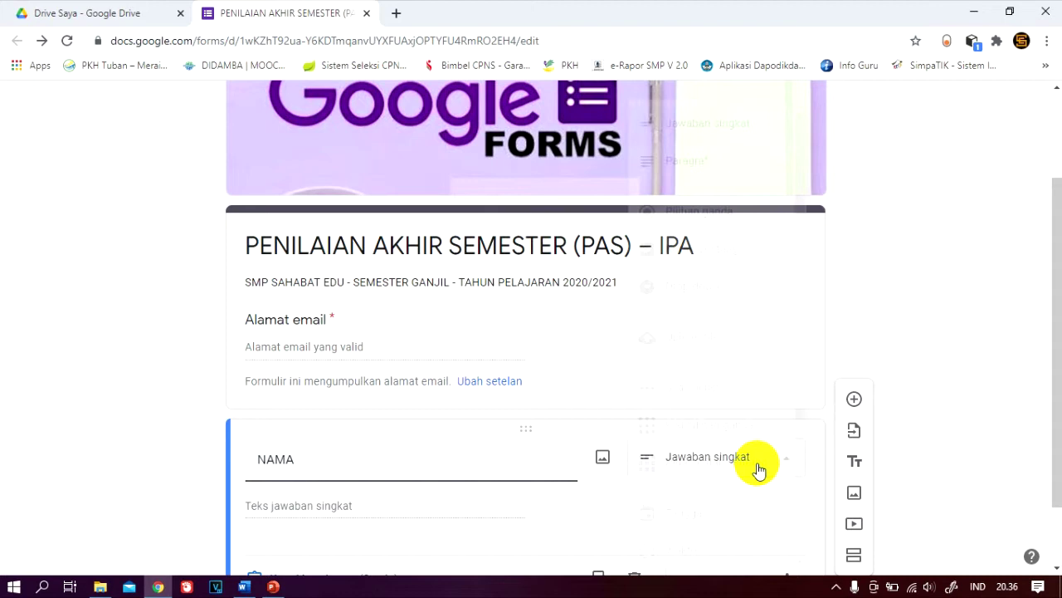
click(688, 128)
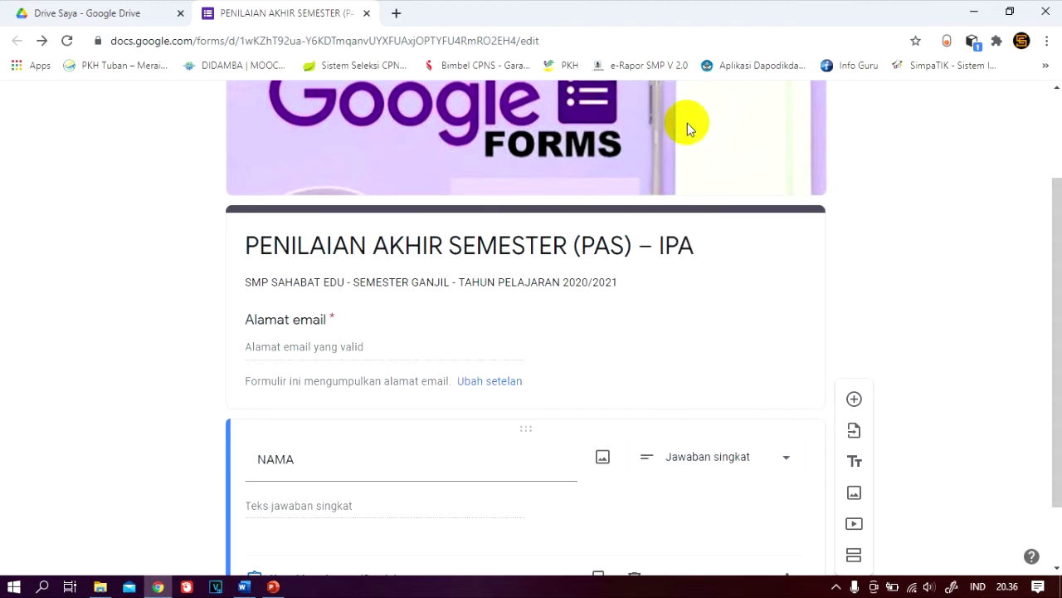
scroll(1045, 289, down, 1)
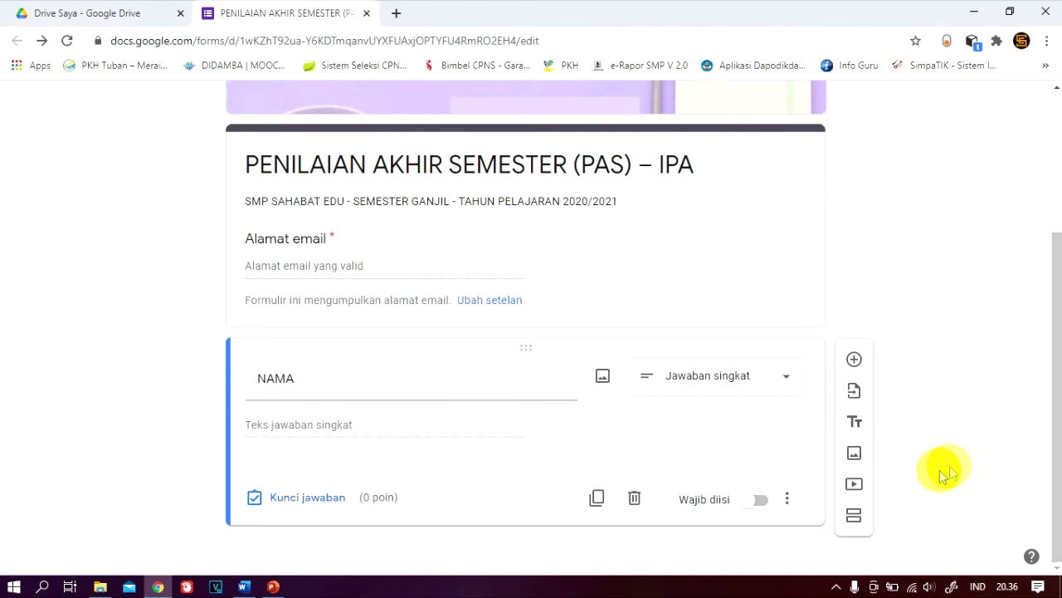
click(763, 503)
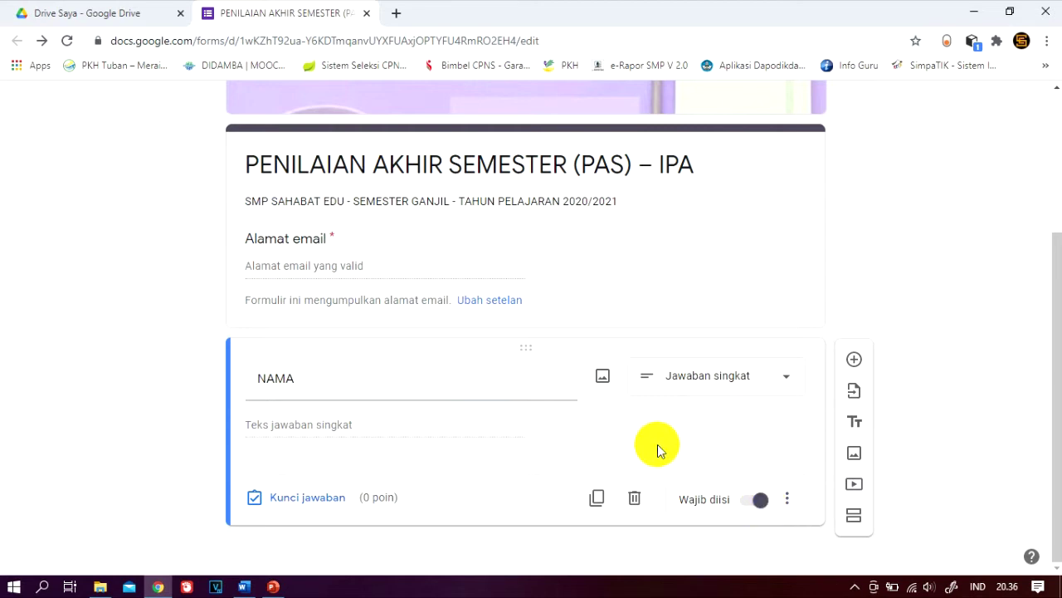
Duplicate the NAMA question and retitle the copy "NOMOR INDUK"
click(598, 501)
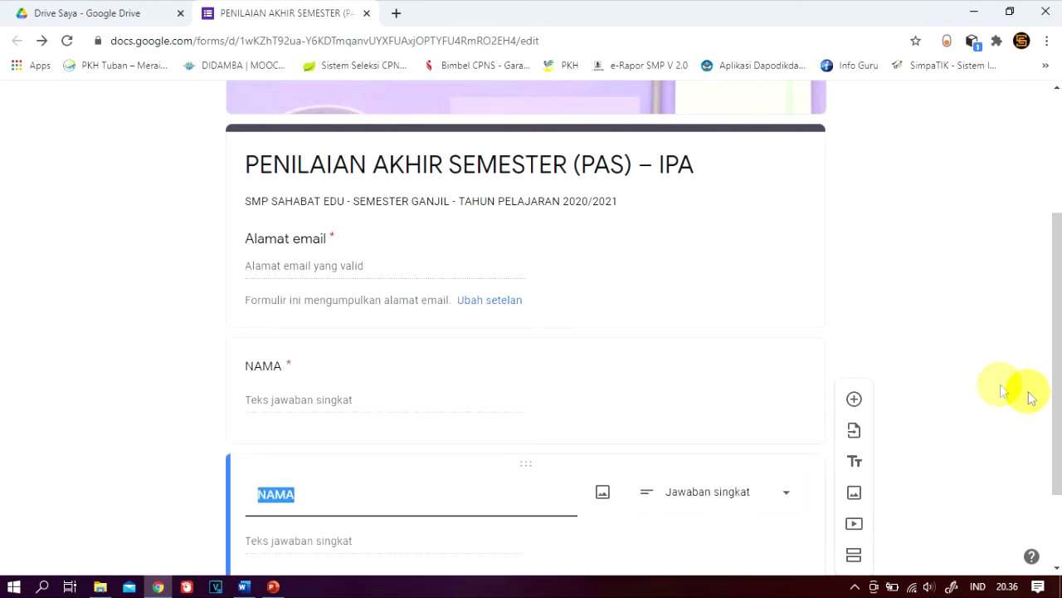
drag(1058, 415, 1058, 550)
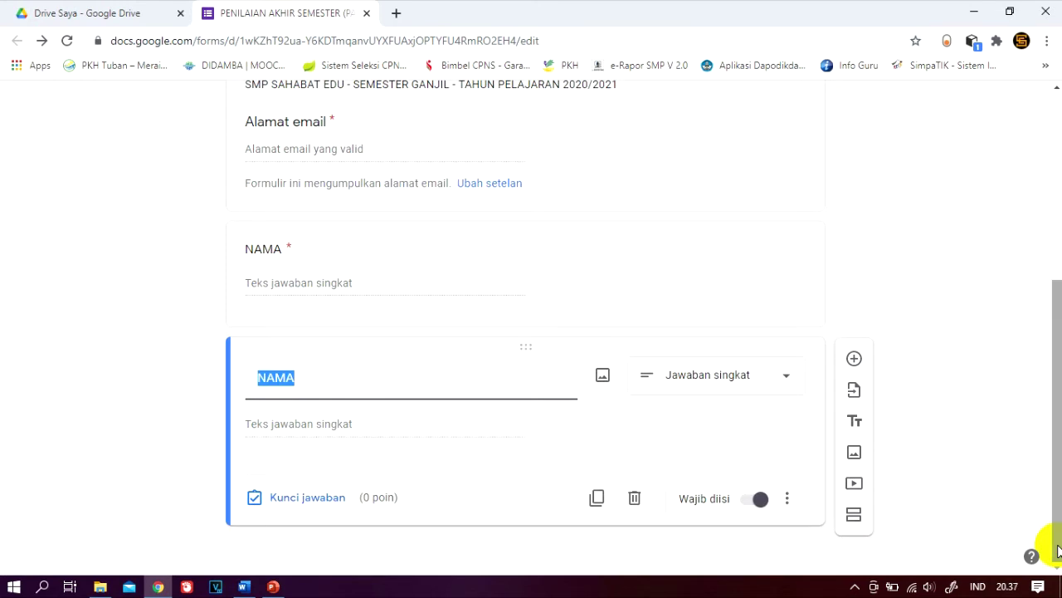
text(OR)
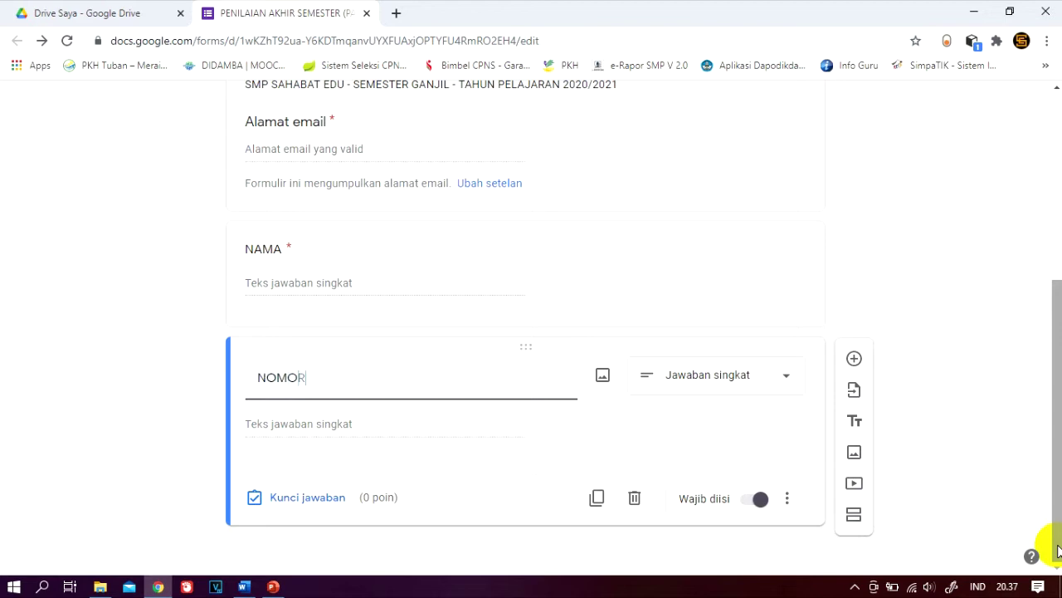
text( INDUK)
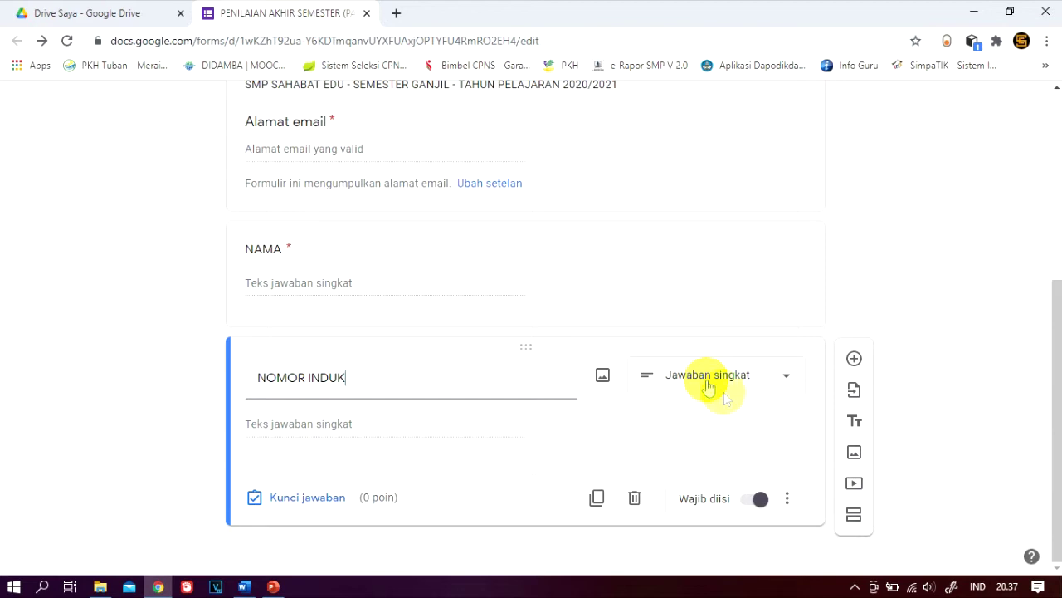
Add number (Angka) response validation to the NOMOR INDUK question
click(789, 508)
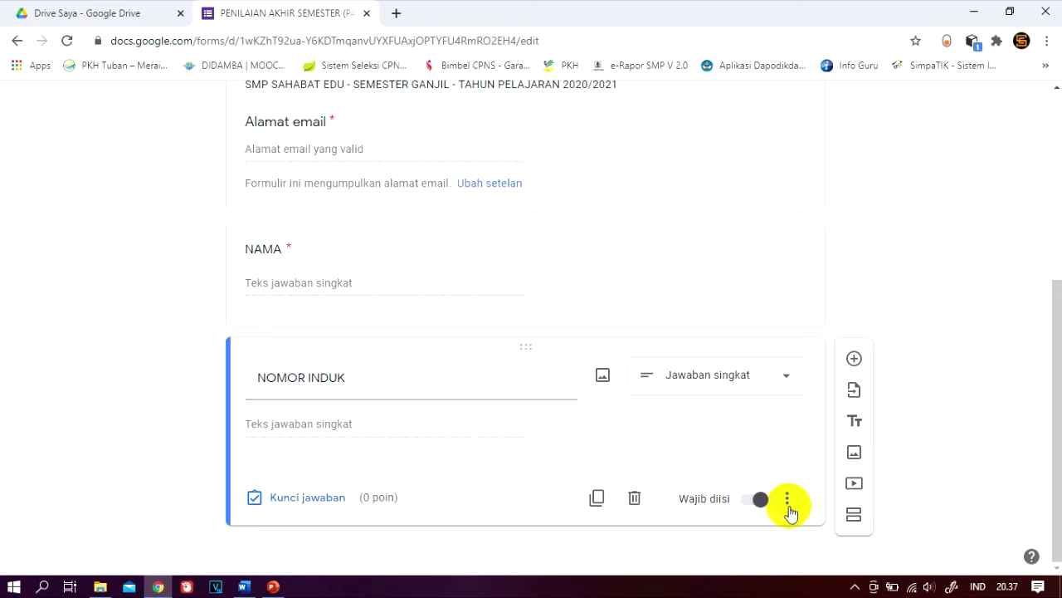
click(789, 509)
click(832, 538)
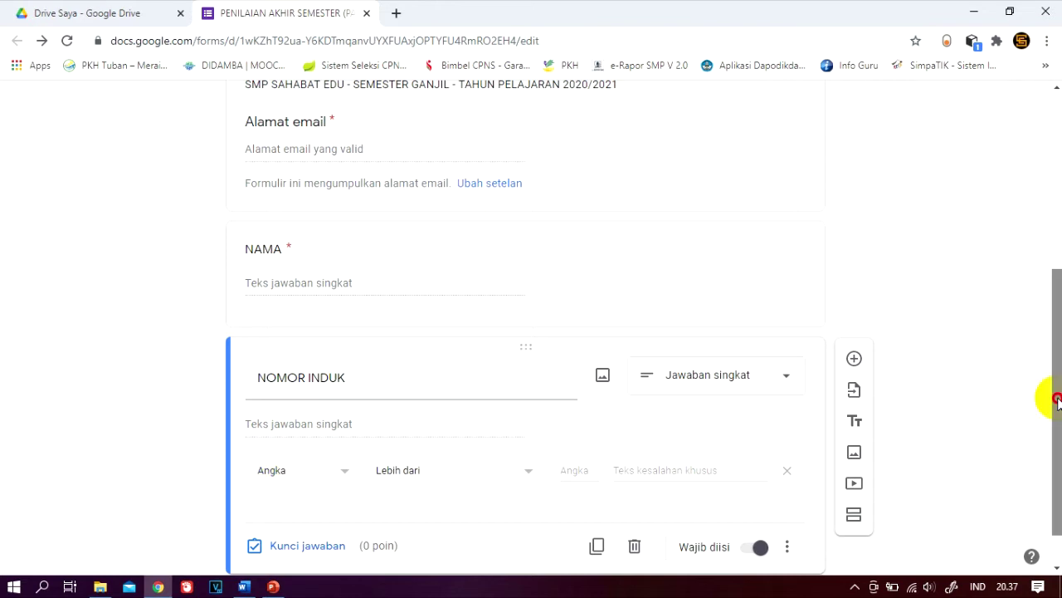
Duplicate the NOMOR INDUK question, retitle the copy "KELAS" and remove its response validation
drag(1053, 396, 1053, 422)
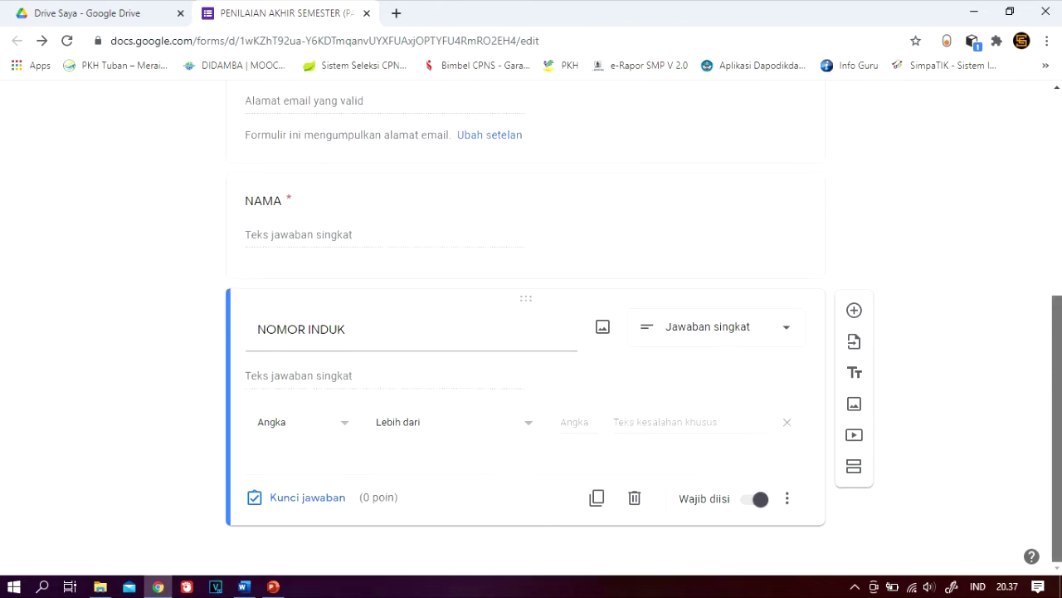
click(598, 500)
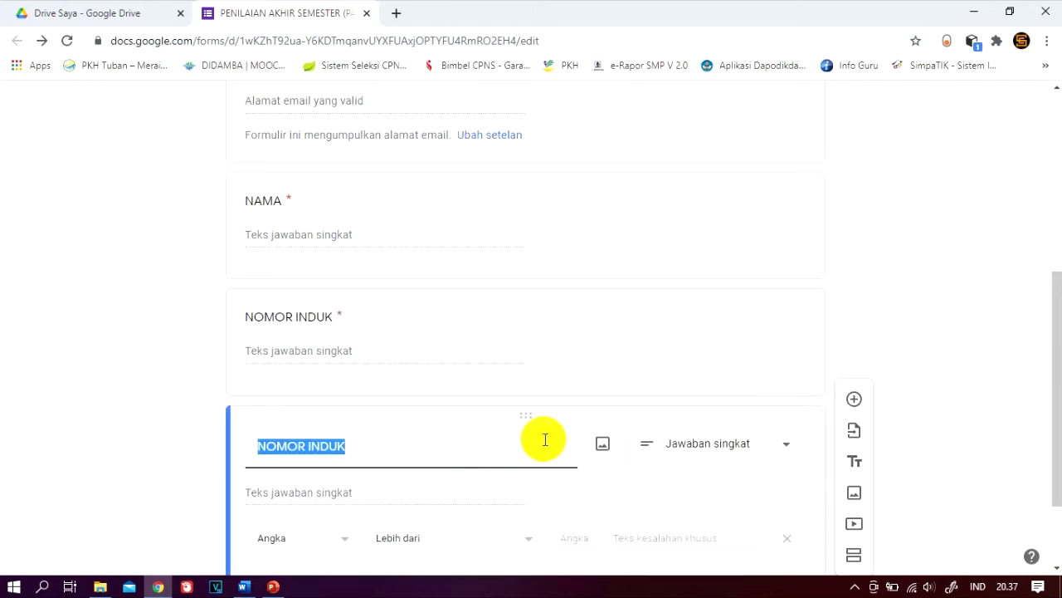
text(KEL)
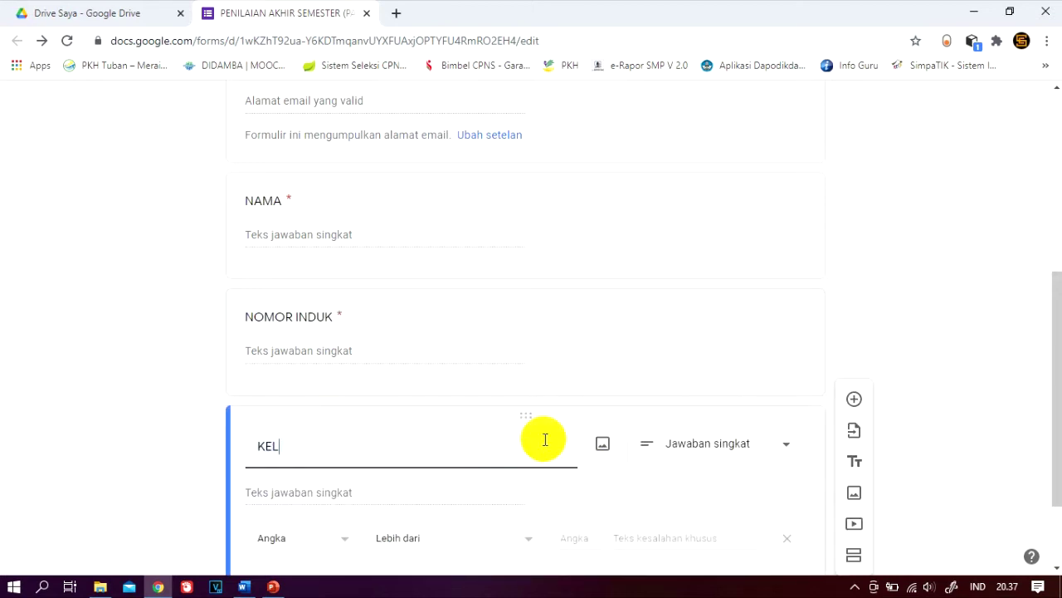
text(AS)
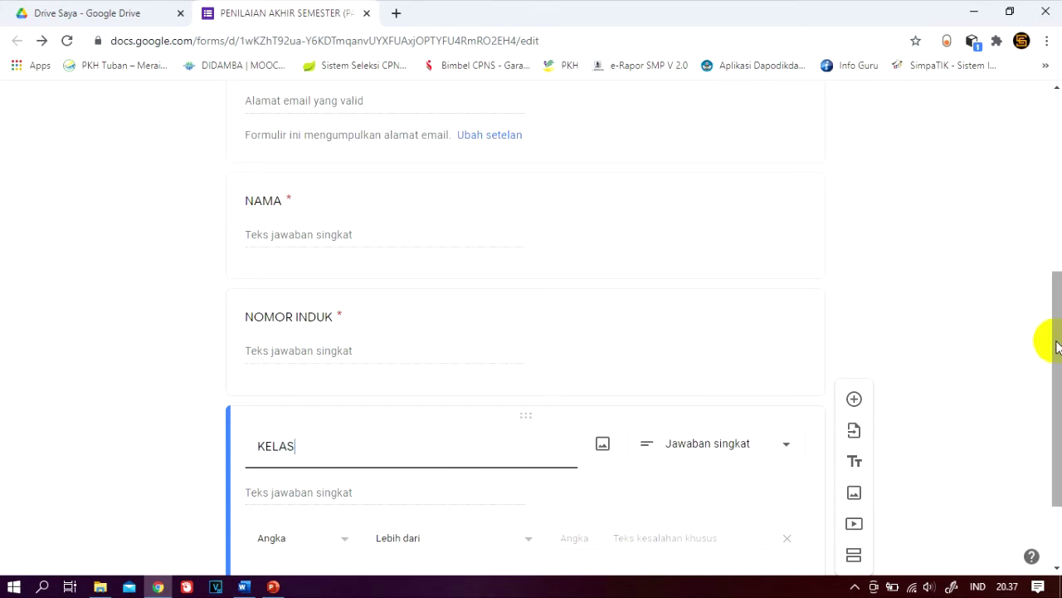
drag(1058, 344, 1058, 452)
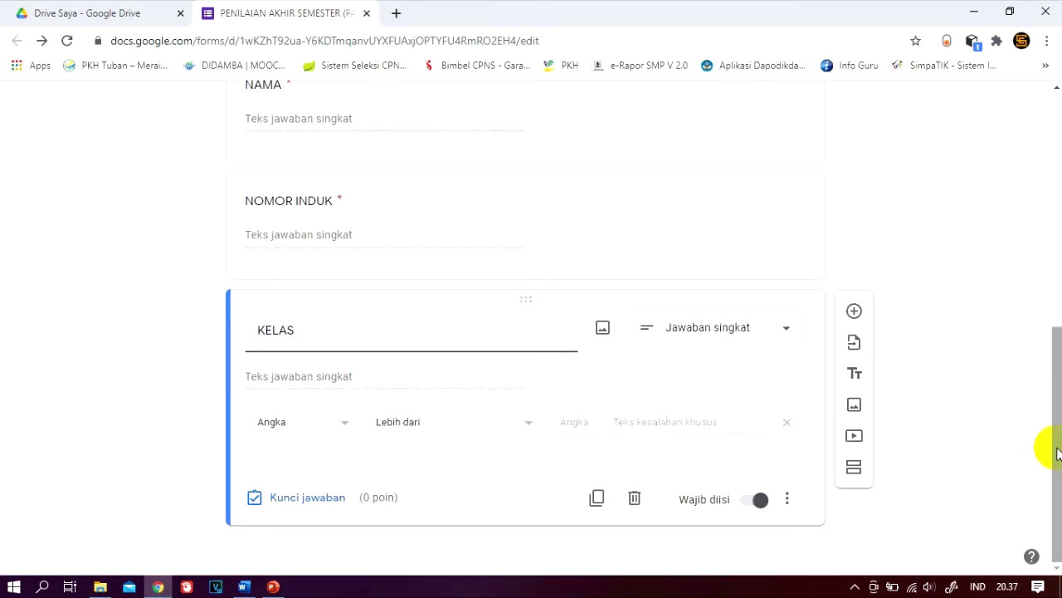
click(787, 424)
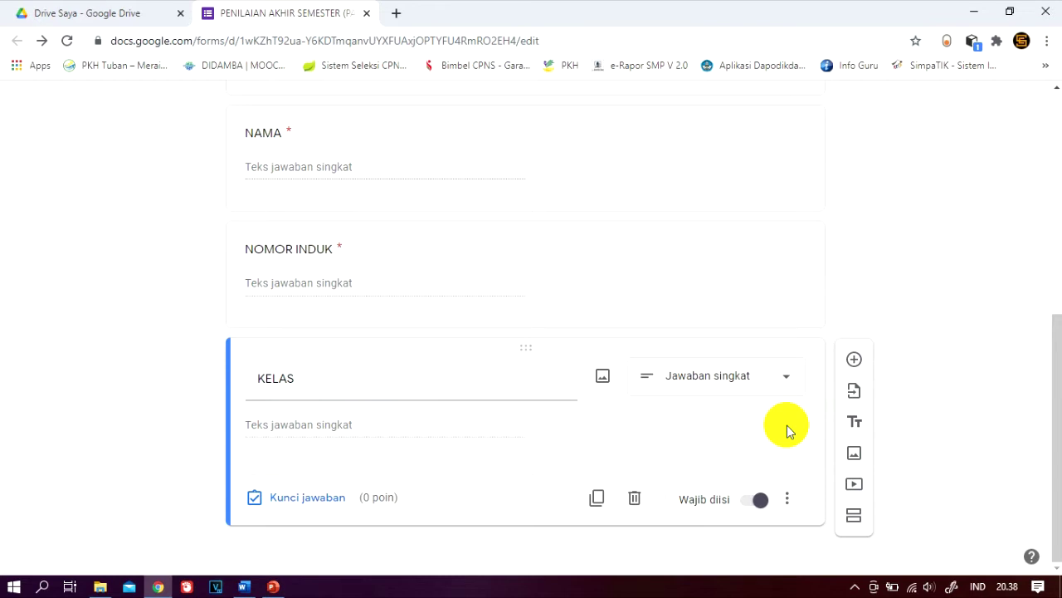
Change the KELAS question to the Drop-down type with the options "VII - A", "VII - B" and "VII - C"
click(745, 386)
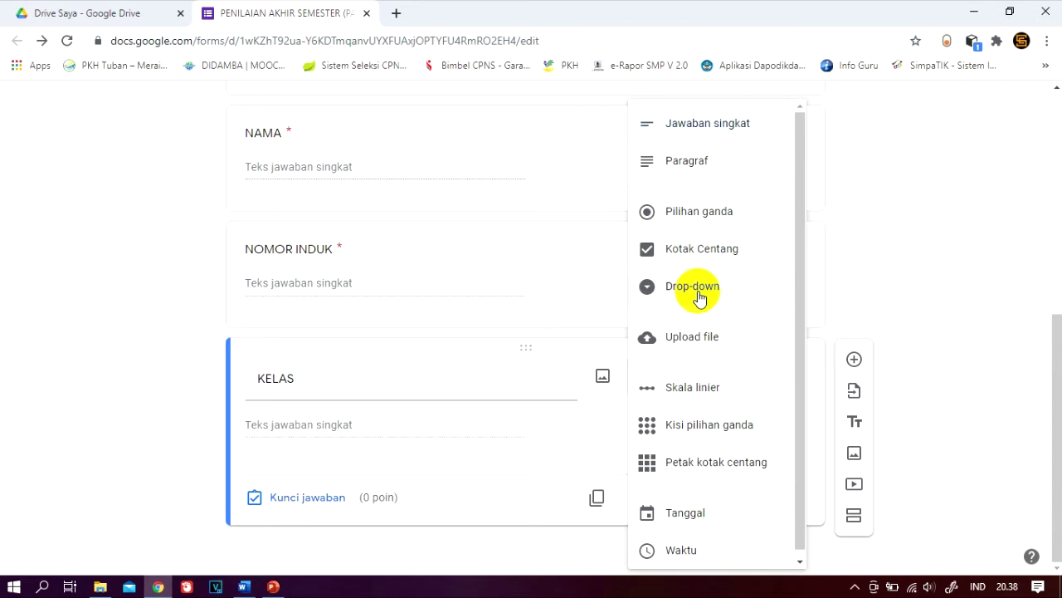
click(700, 295)
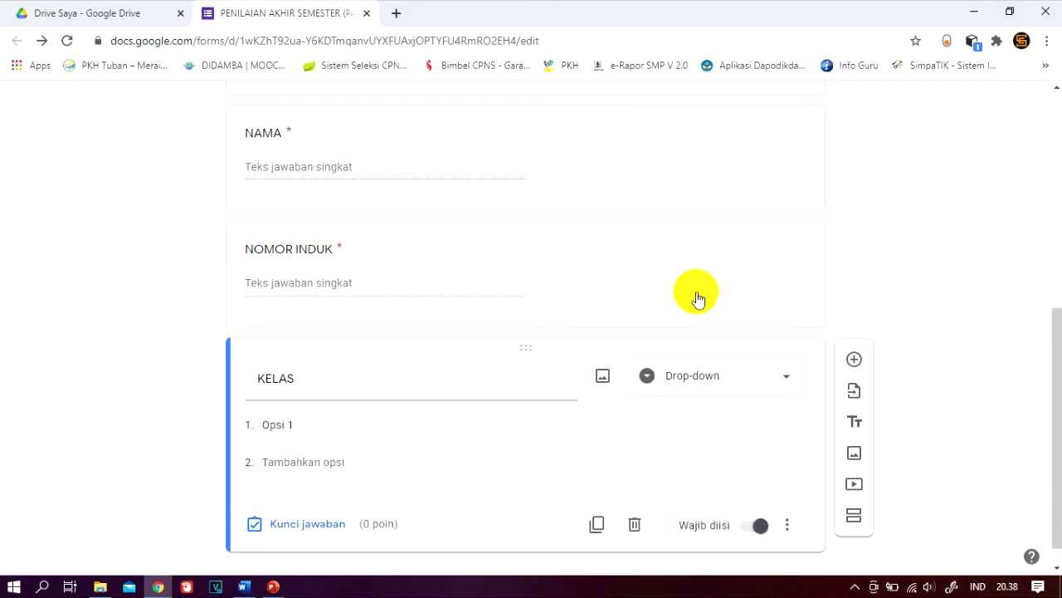
click(287, 428)
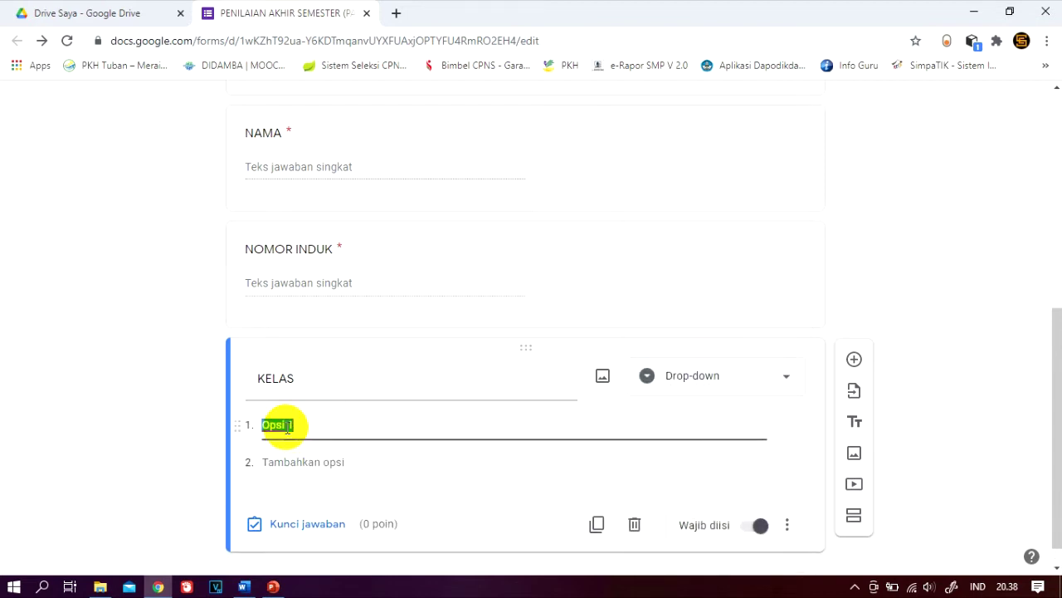
text(VII - A)
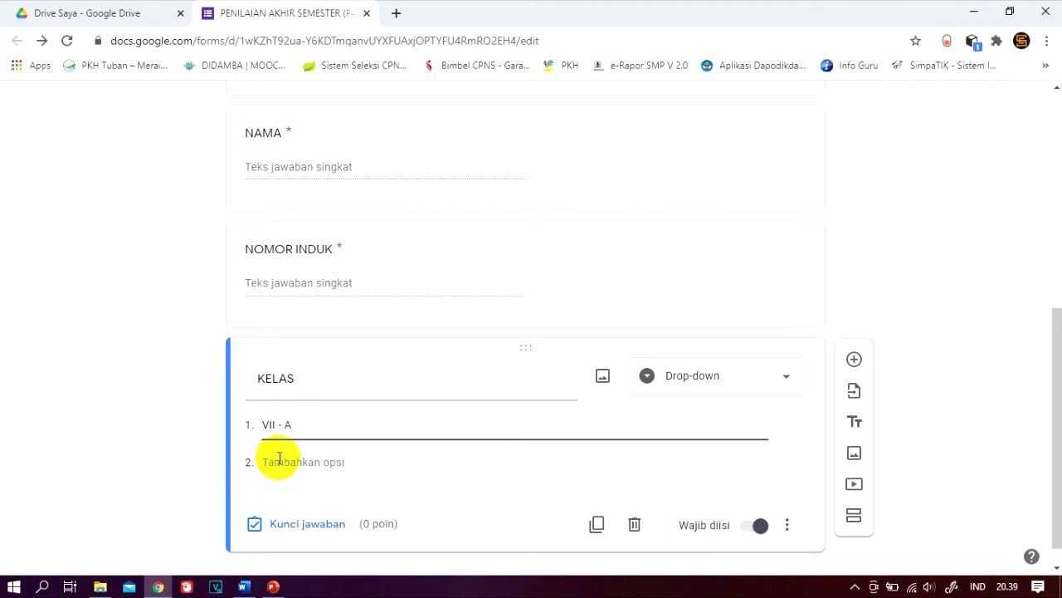
click(279, 461)
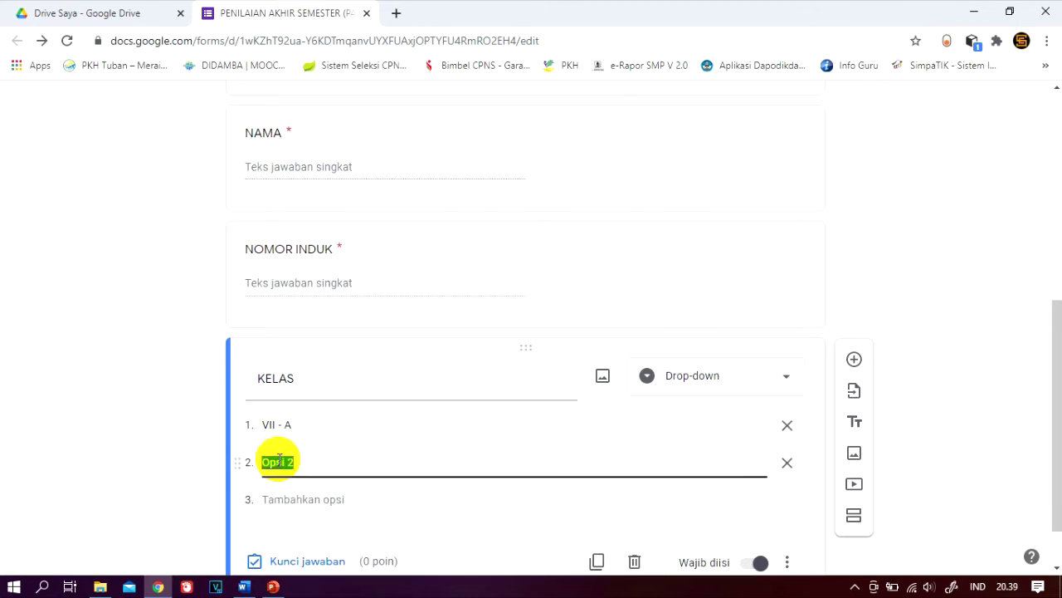
text(VII)
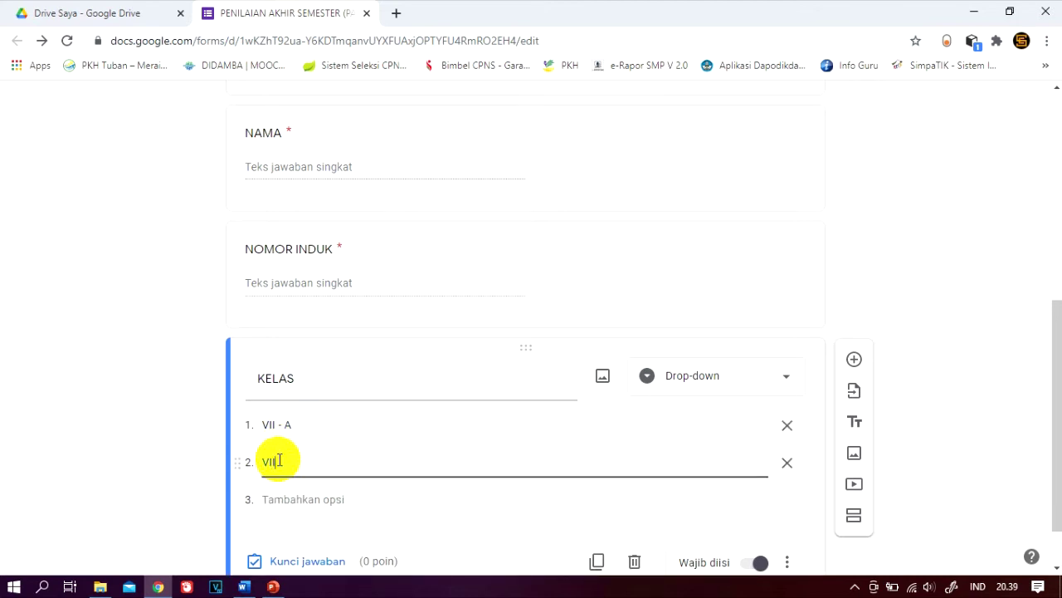
text( - B)
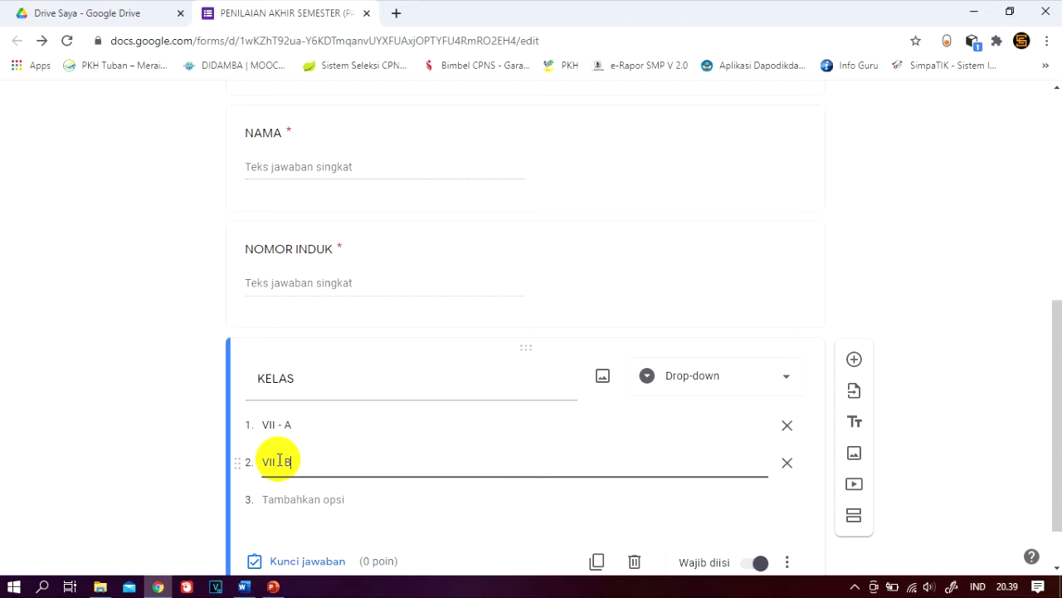
click(279, 500)
text(VII)
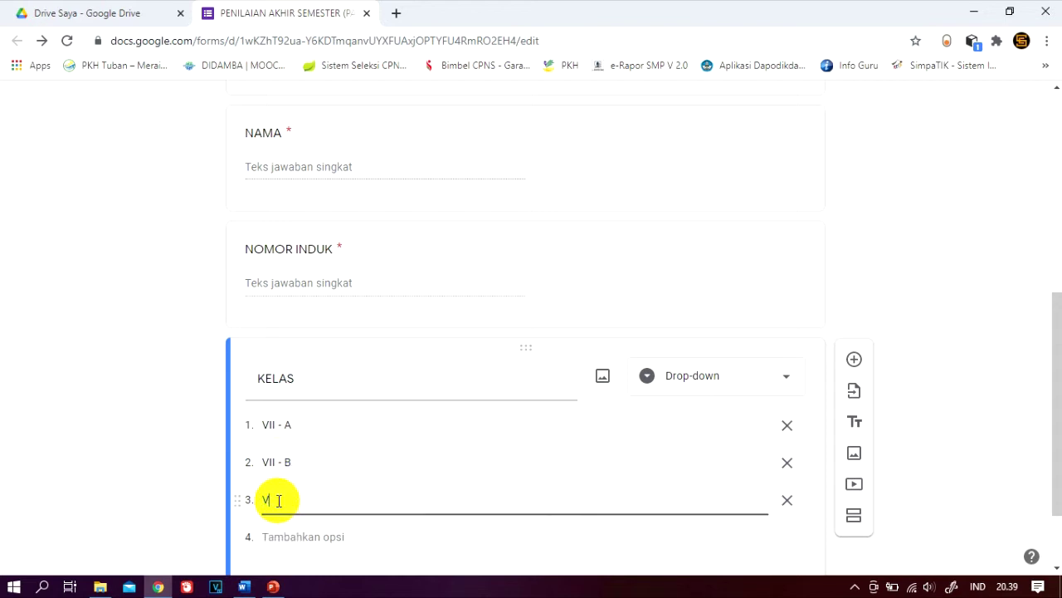
text( - C)
Add a new section after the KELAS question and title it "Pilihlah Salah Satu Jawaban Yang Paling Tepat pada Soal-soal Berikut!"
scroll(862, 469, down, 1)
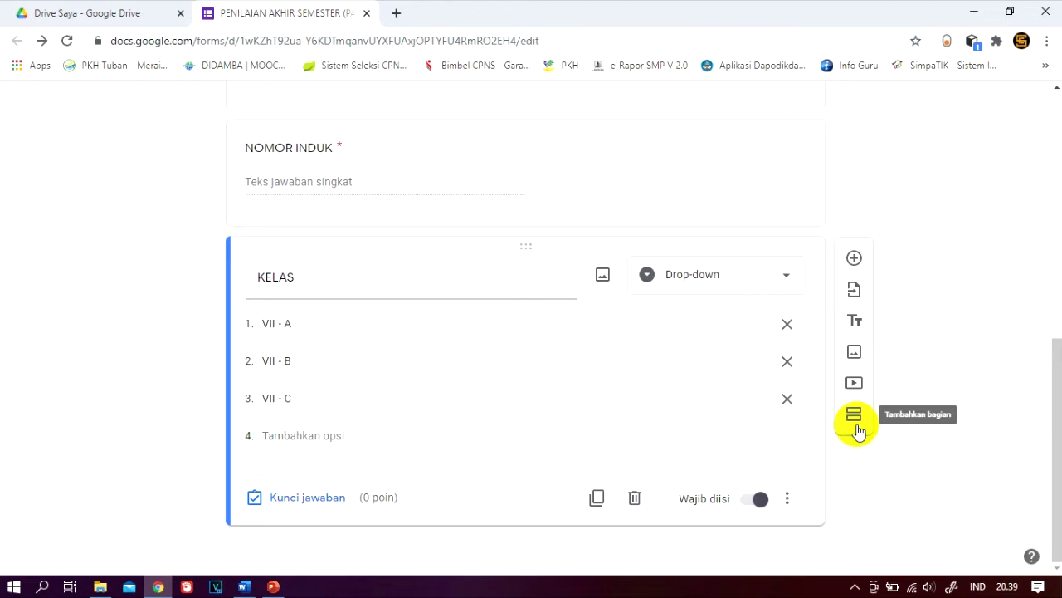
click(858, 429)
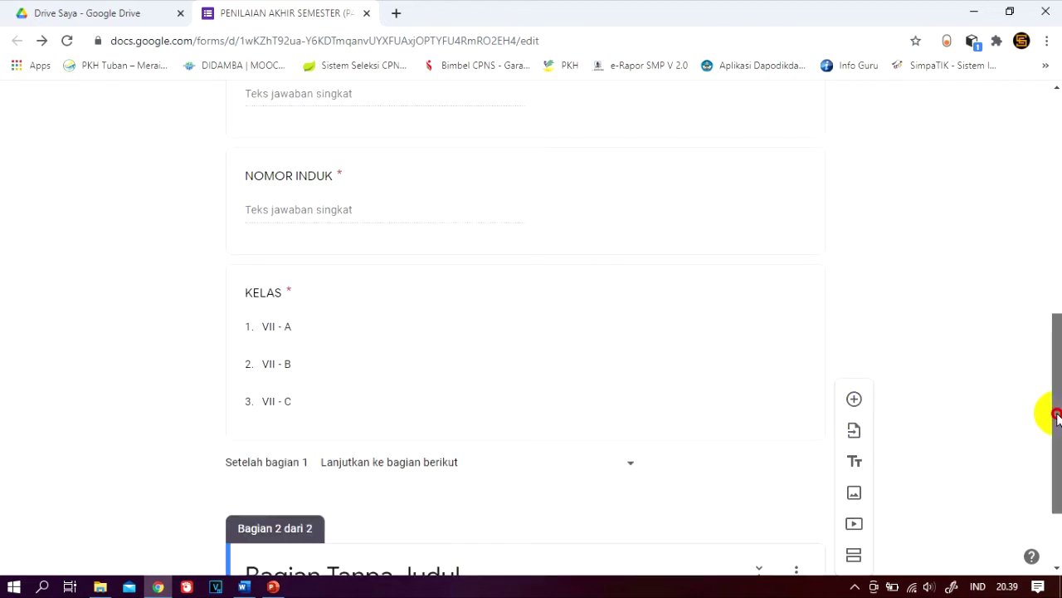
scroll(1057, 415, down, 2)
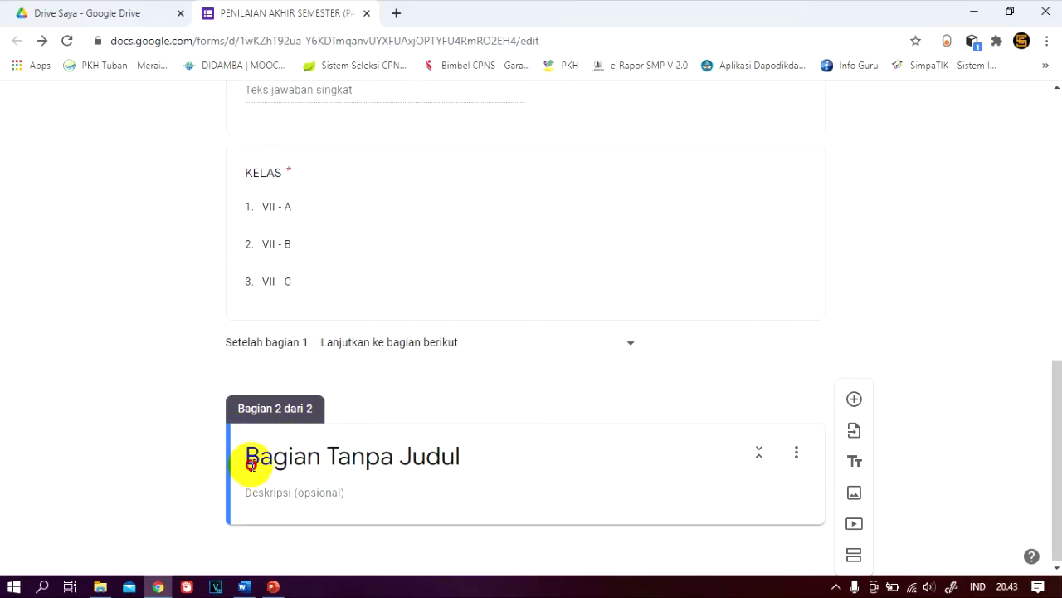
click(251, 465)
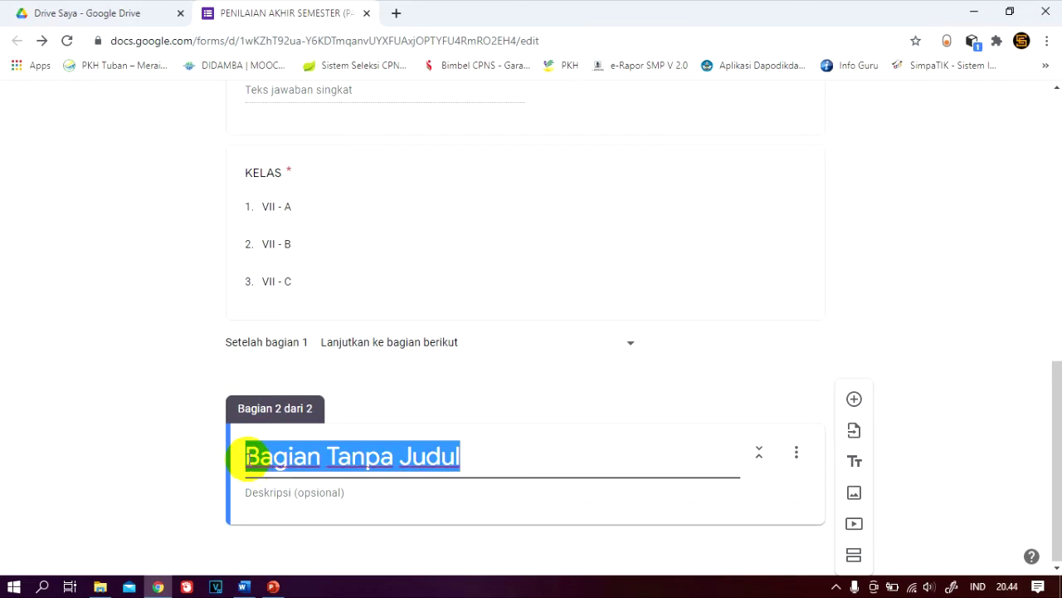
text(Pilihlah Salah Satu Jawaban Yang Paling Tepat pada Soal-soal Berikut!)
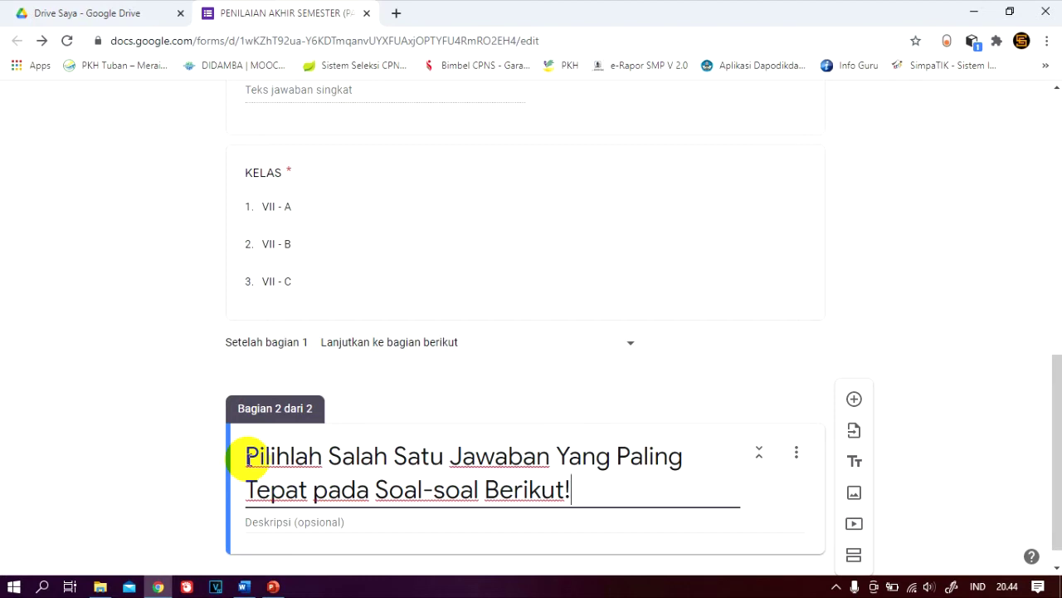
Enter "Jawaban tanpa nomor dan pilihan tanpa huruf" as the description of section 2
click(255, 521)
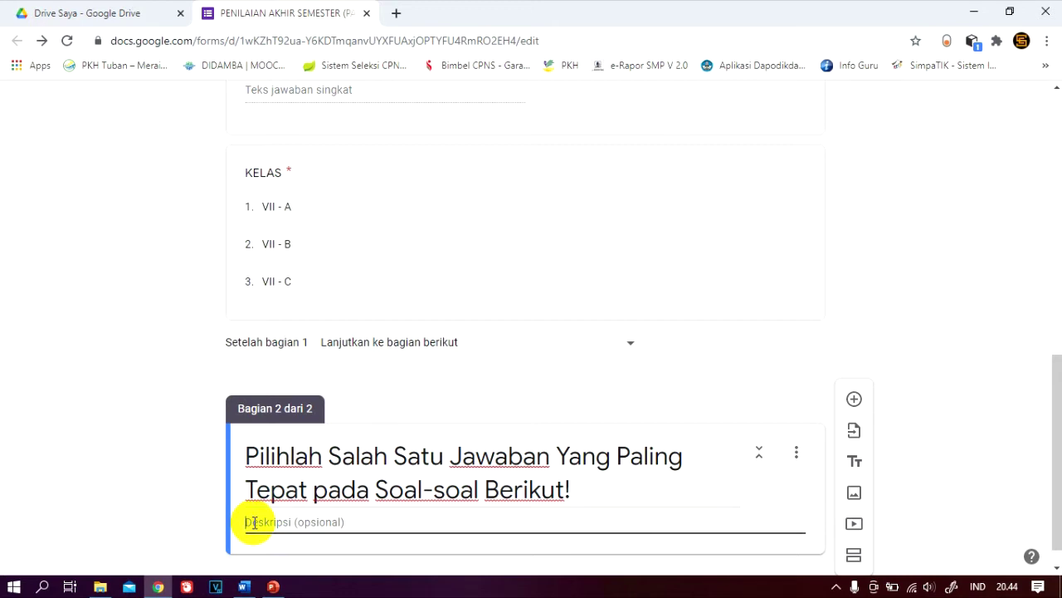
text(Jawaban tanpa nomor dan pilihan tanpa huruf)
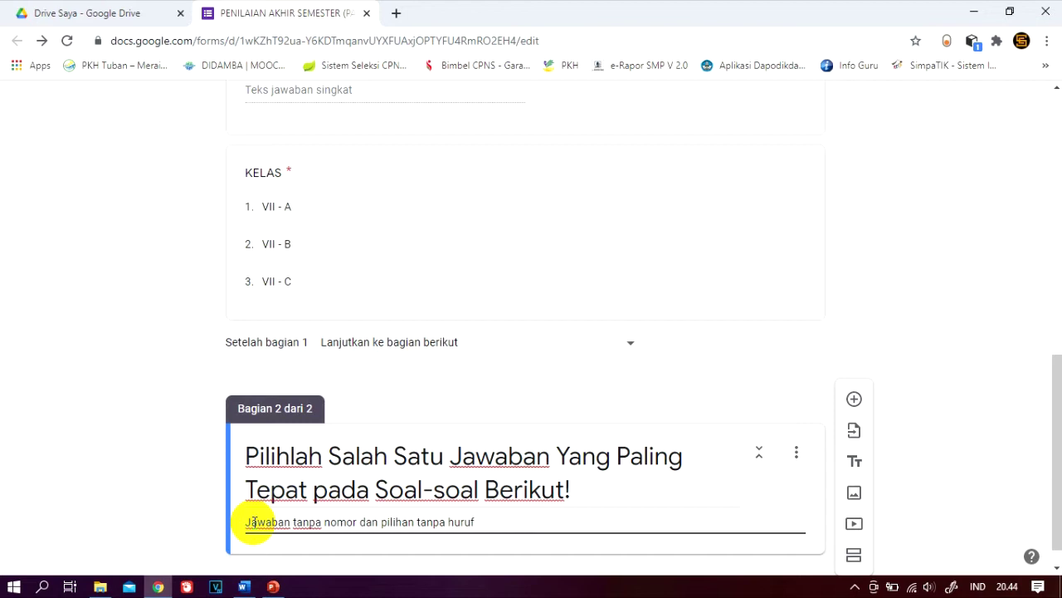
click(954, 444)
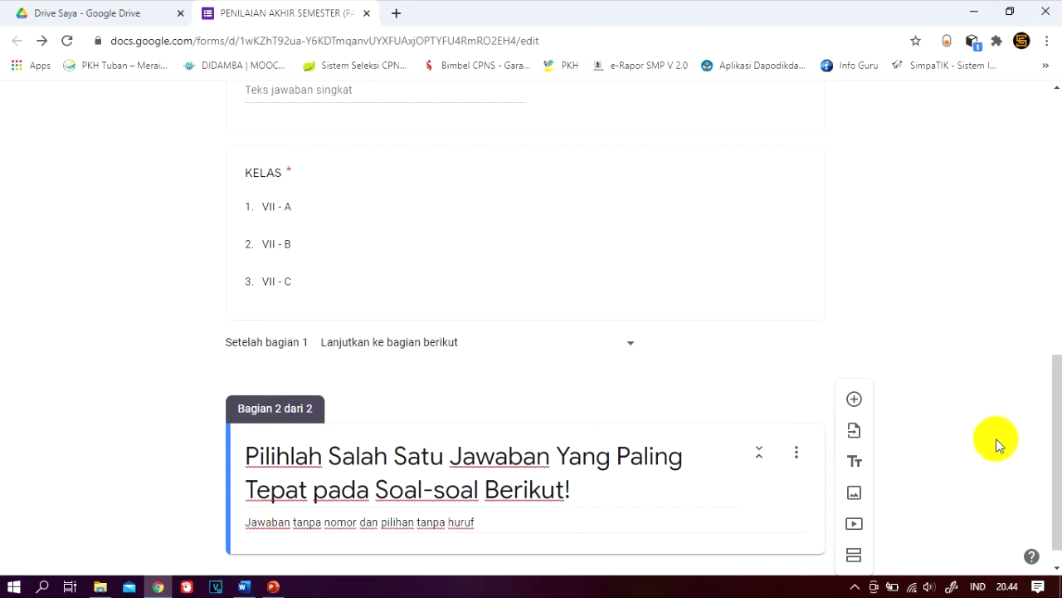
drag(1053, 434, 1056, 445)
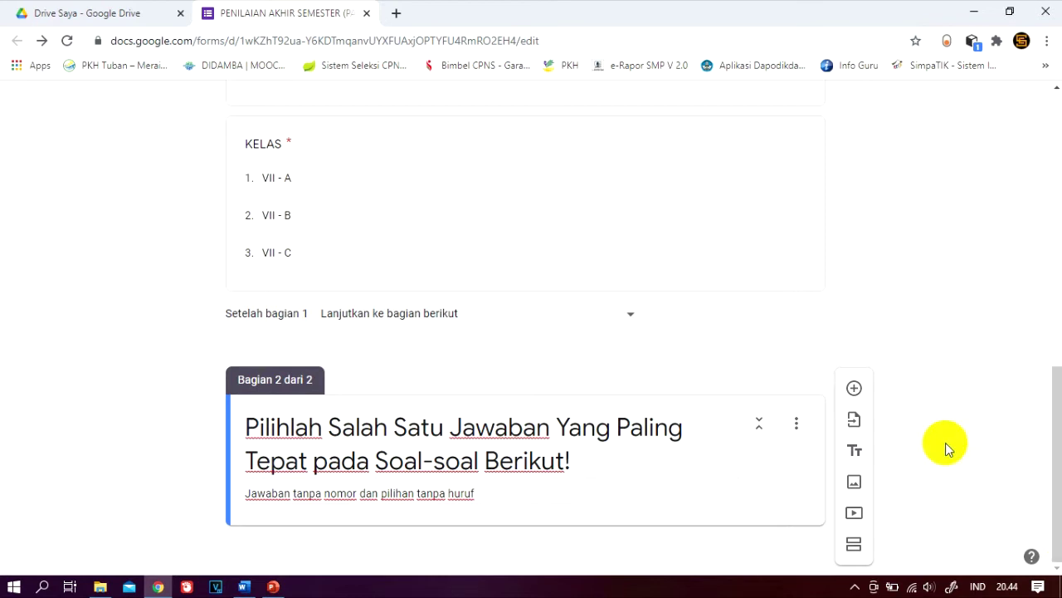
Add a multiple-choice (Pilihan ganda) question to section 2 with question 1's text copied from the Word document, without its number
click(855, 390)
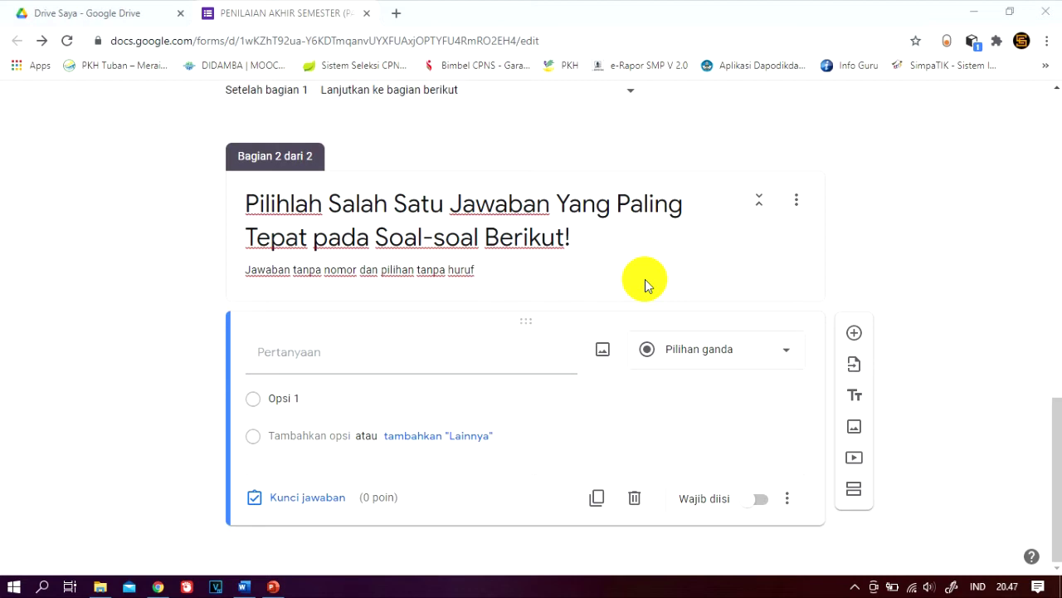
click(244, 586)
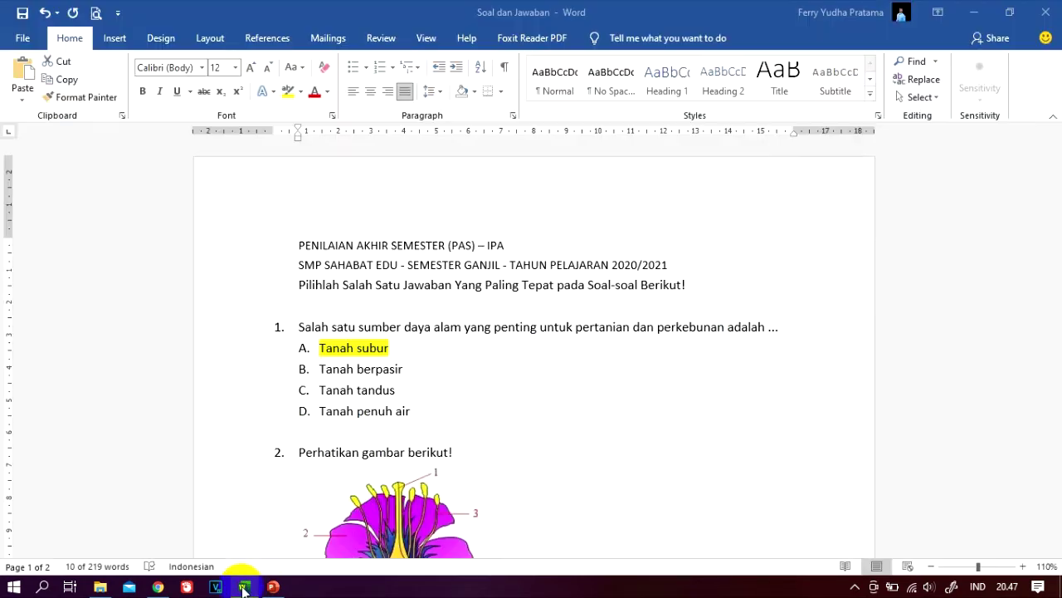
click(298, 327)
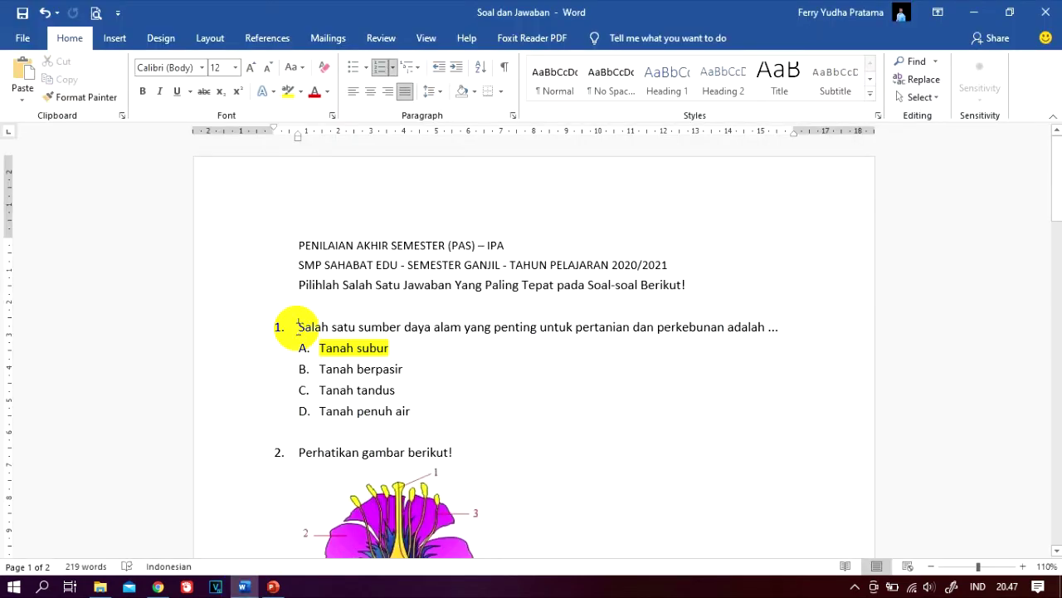
drag(298, 327, 778, 337)
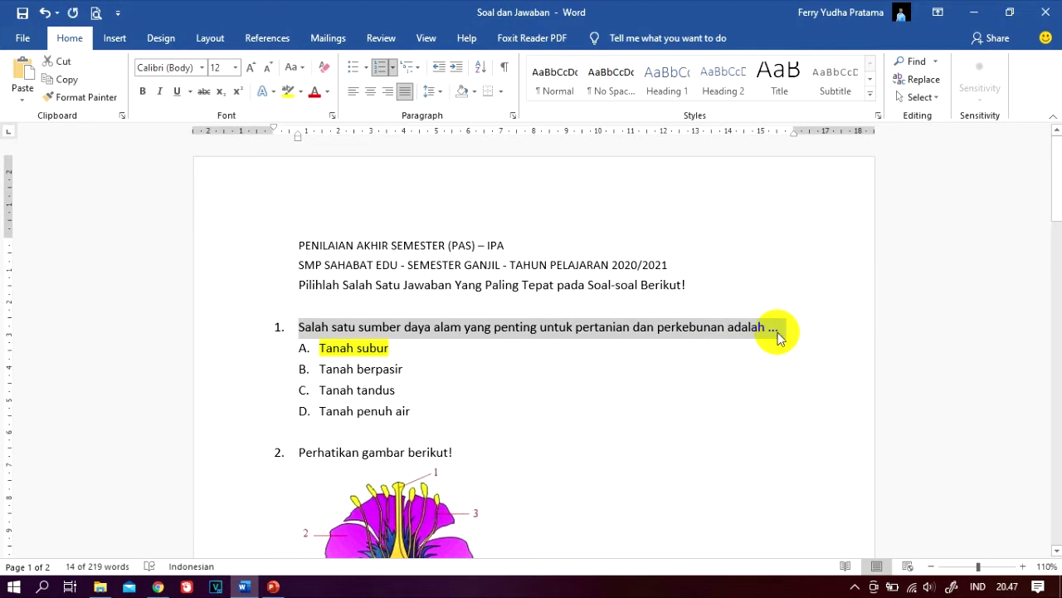
click(158, 586)
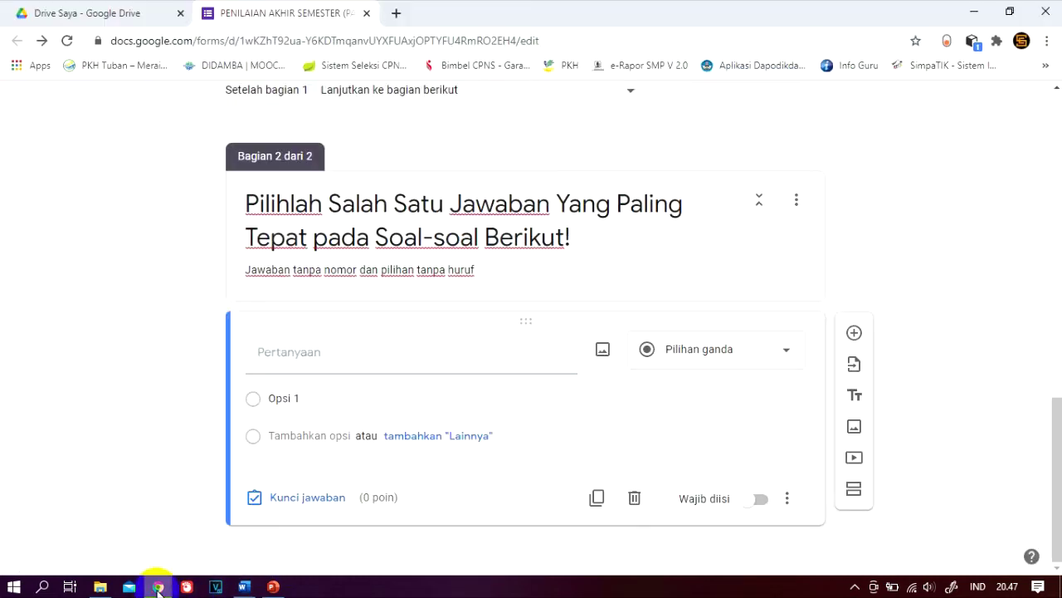
click(257, 362)
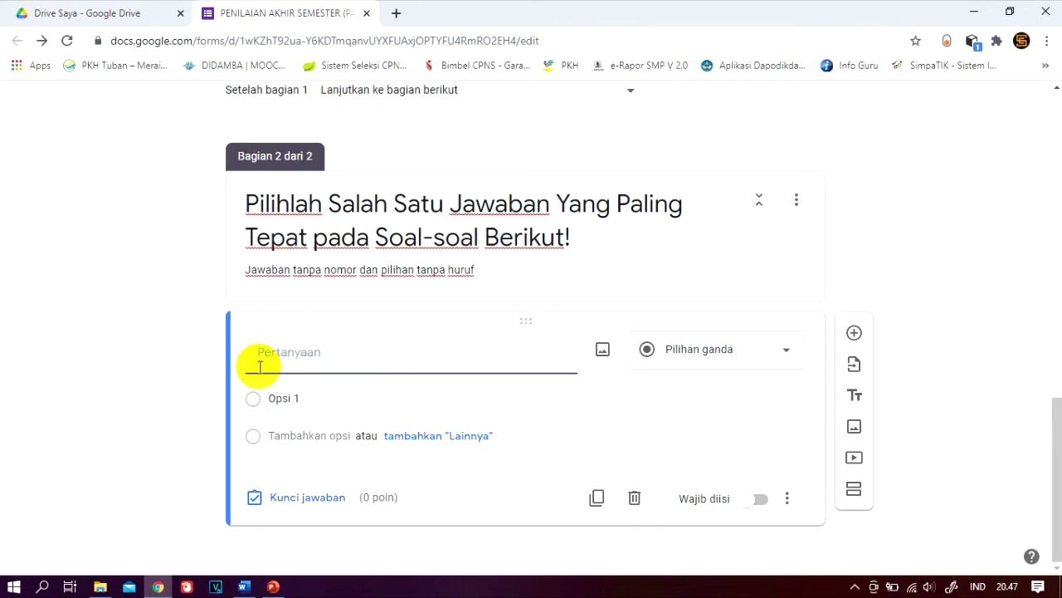
text(1. Salah satu sumber daya alam yang penting untuk pertanian dan perkebunan adalah ...)
click(281, 353)
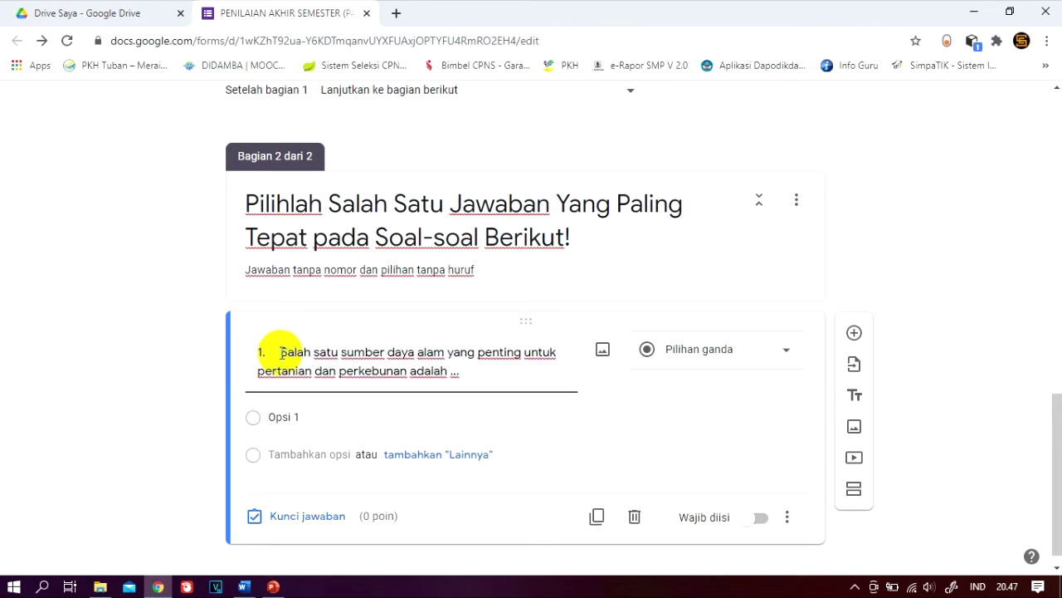
key(BackSpace)
key(BackSpace)
key(BackSpace)
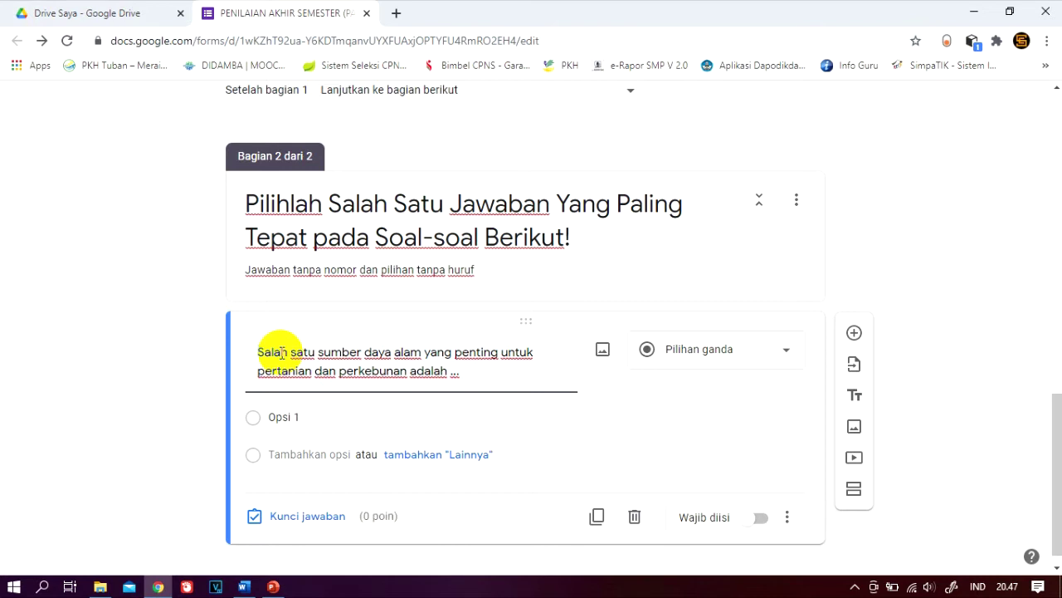
click(724, 356)
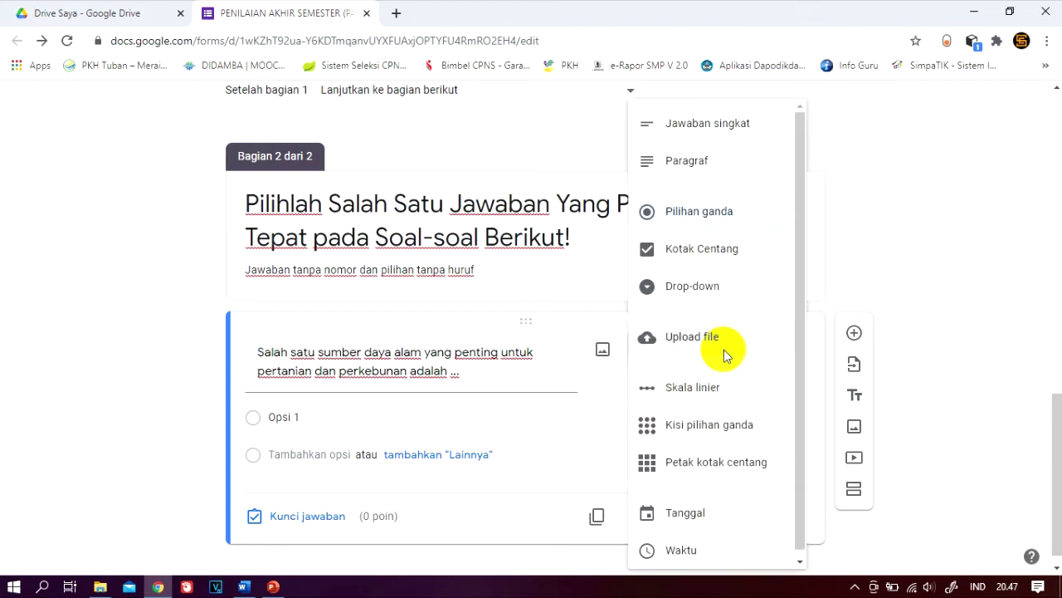
click(682, 217)
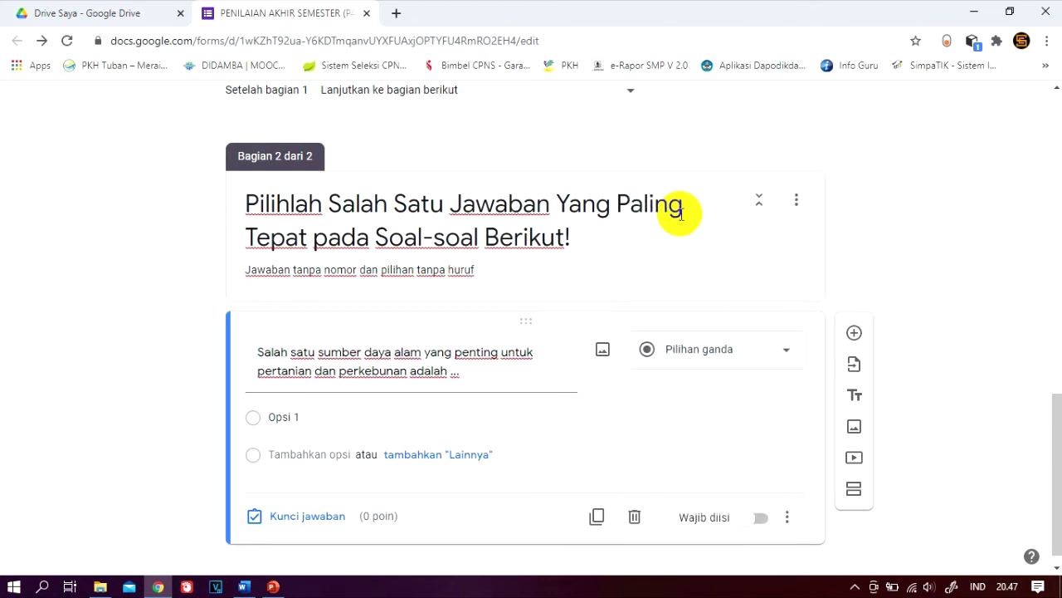
Copy answer A from the Word document into the question's first option as "Tanah subur", without the letter
click(243, 584)
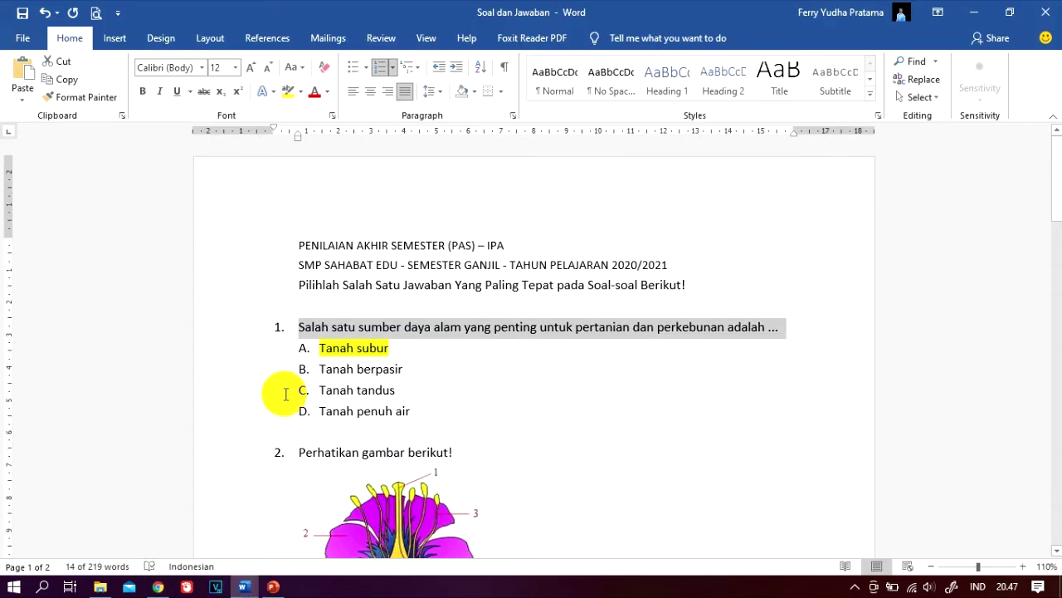
click(327, 351)
drag(327, 351, 394, 351)
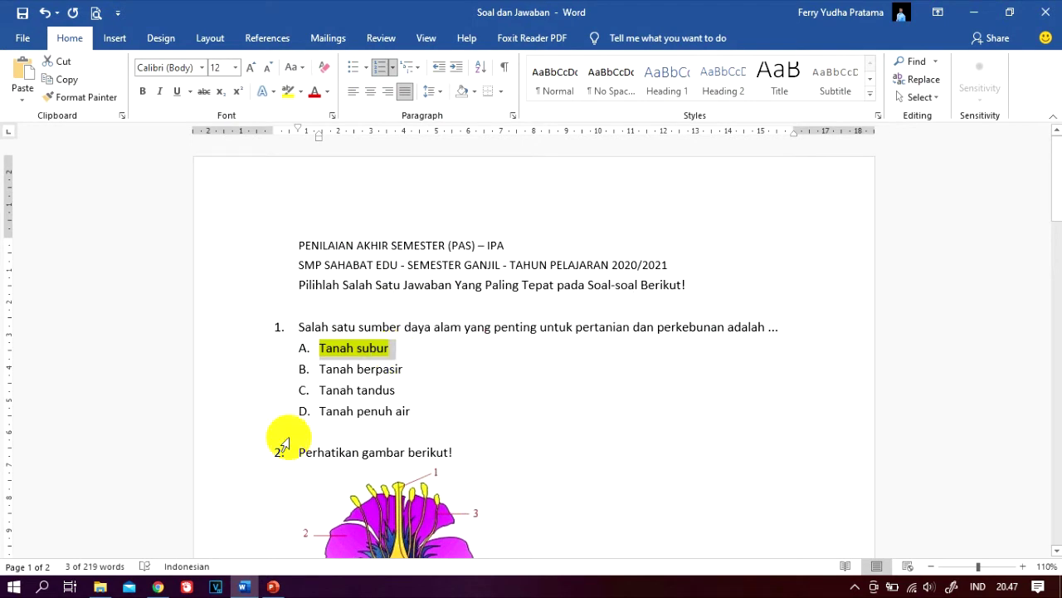
click(158, 587)
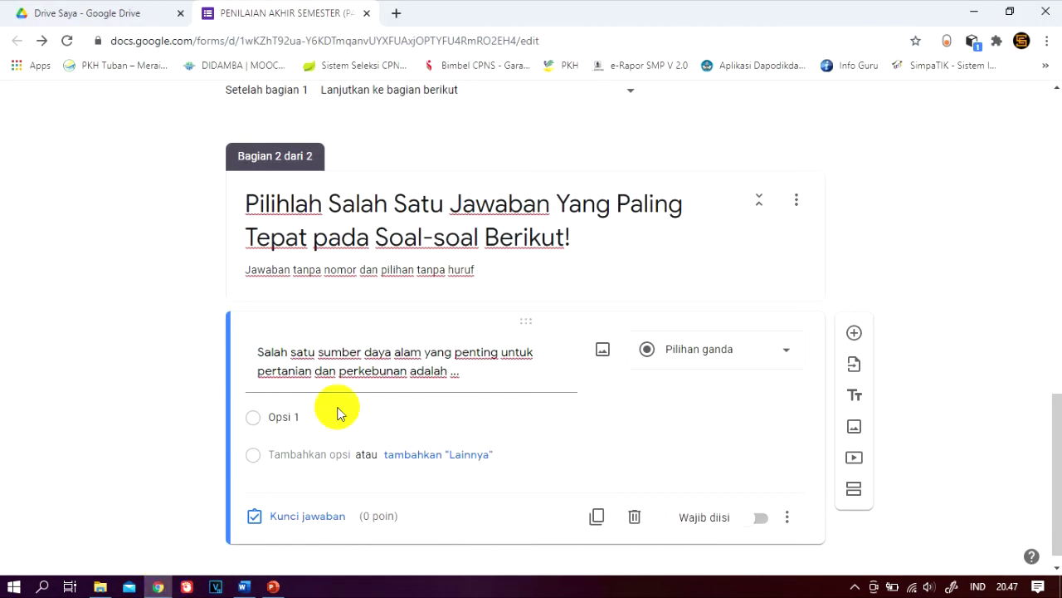
click(290, 418)
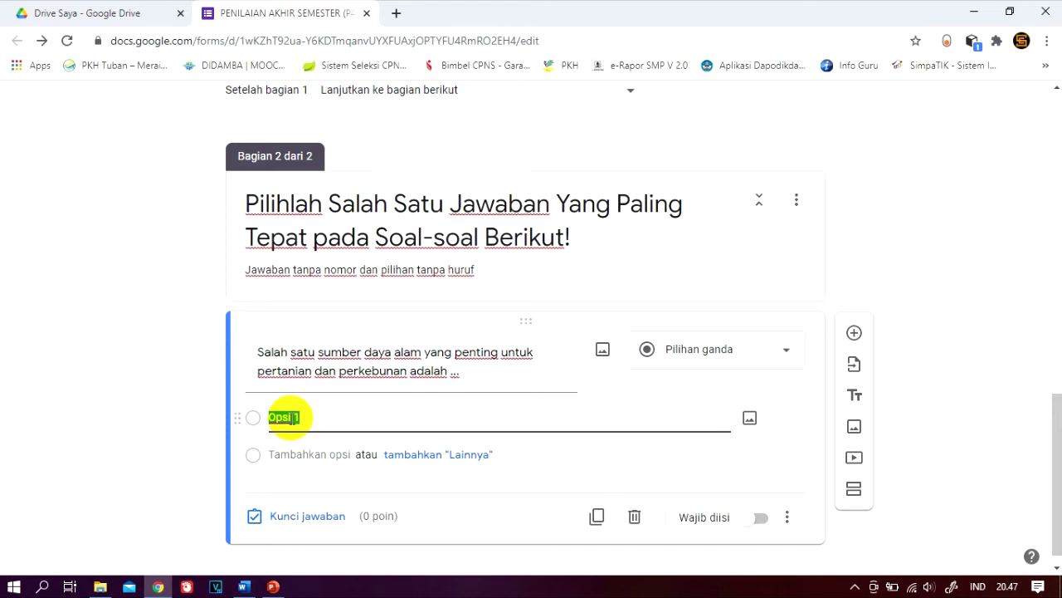
text(A.	Tanah subur)
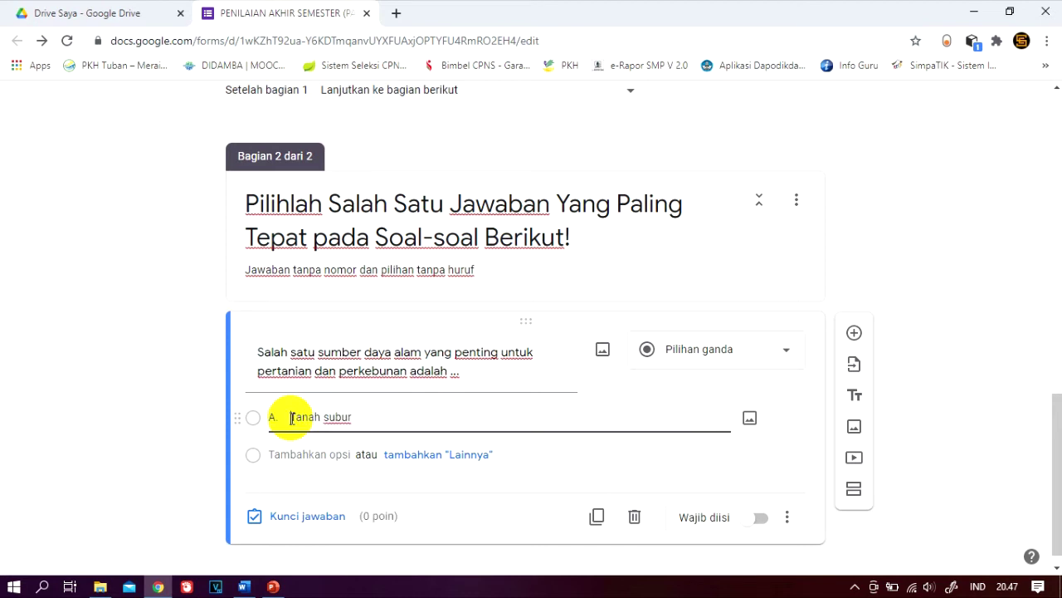
key(BackSpace)
key(BackSpace)
key(BackSpace)
key(BackSpace)
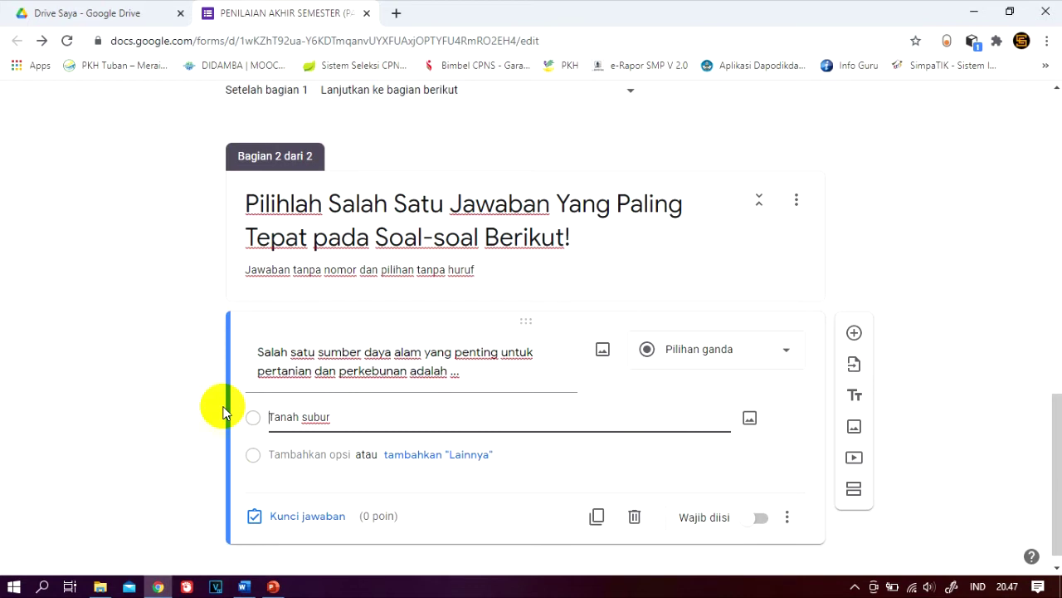
Copy answer B from the Word document into a second option as "Tanah berpasir", without the letter
click(243, 586)
drag(318, 370, 393, 375)
key(ctrl+c)
key(alt+Tab)
click(278, 453)
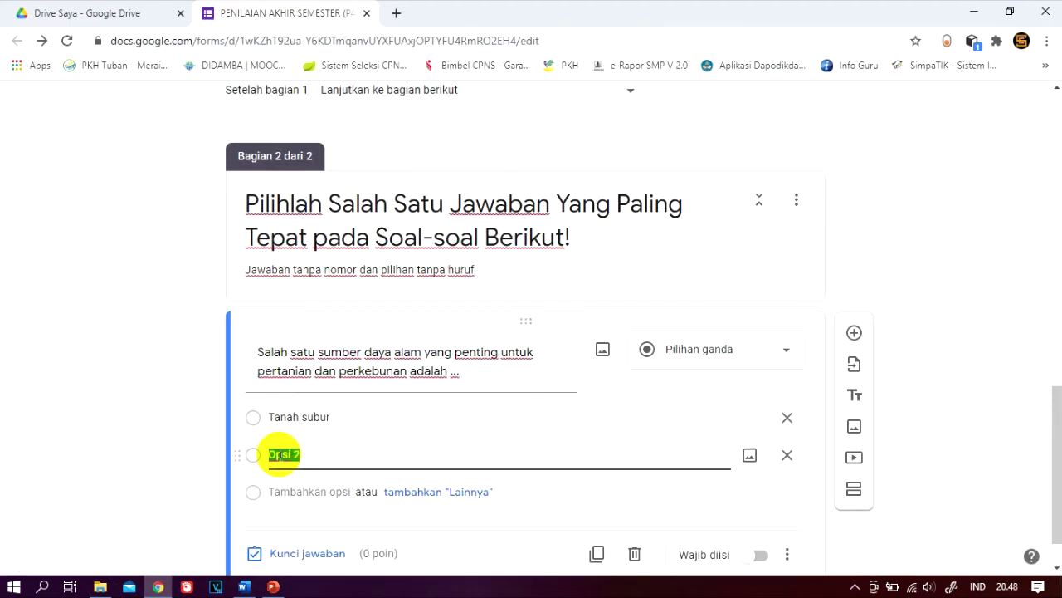
key(ctrl+v)
click(288, 454)
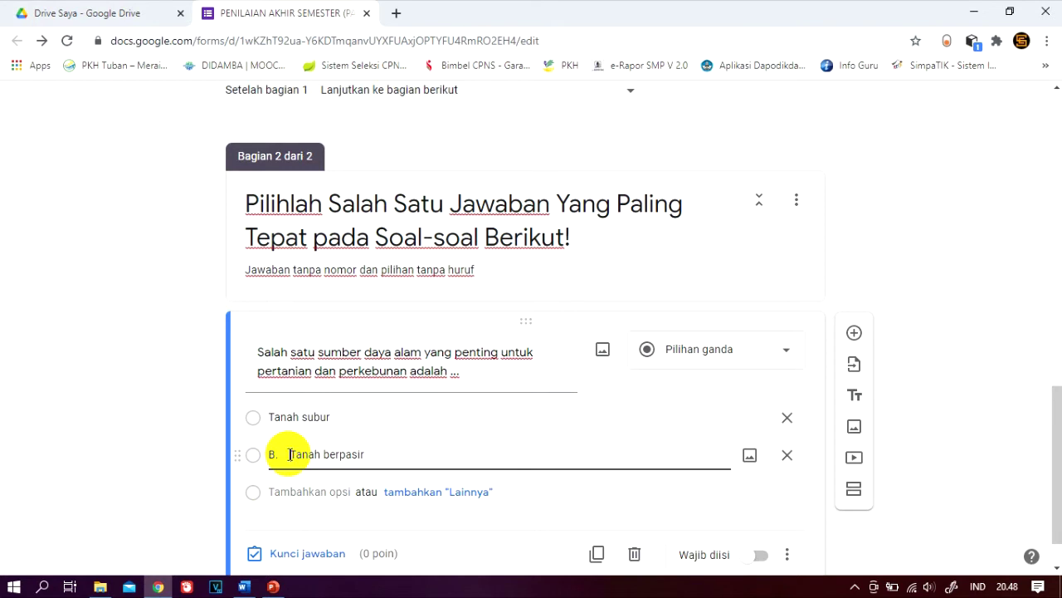
key(BackSpace)
key(BackSpace)
key(BackSpace)
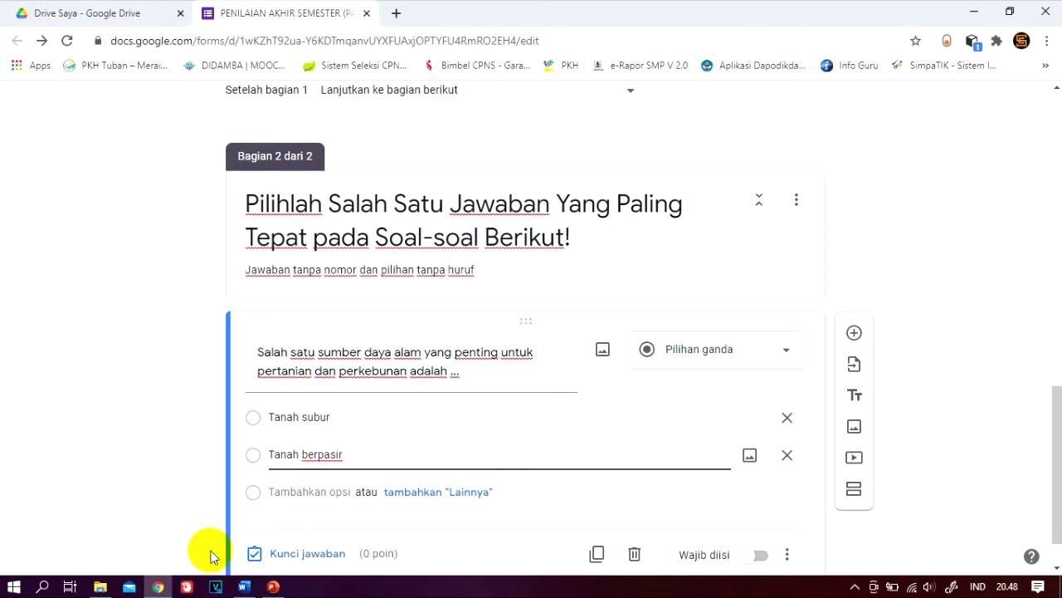
Copy answer C from the Word document into a third option as "Tanah tandus", without the letter
click(244, 587)
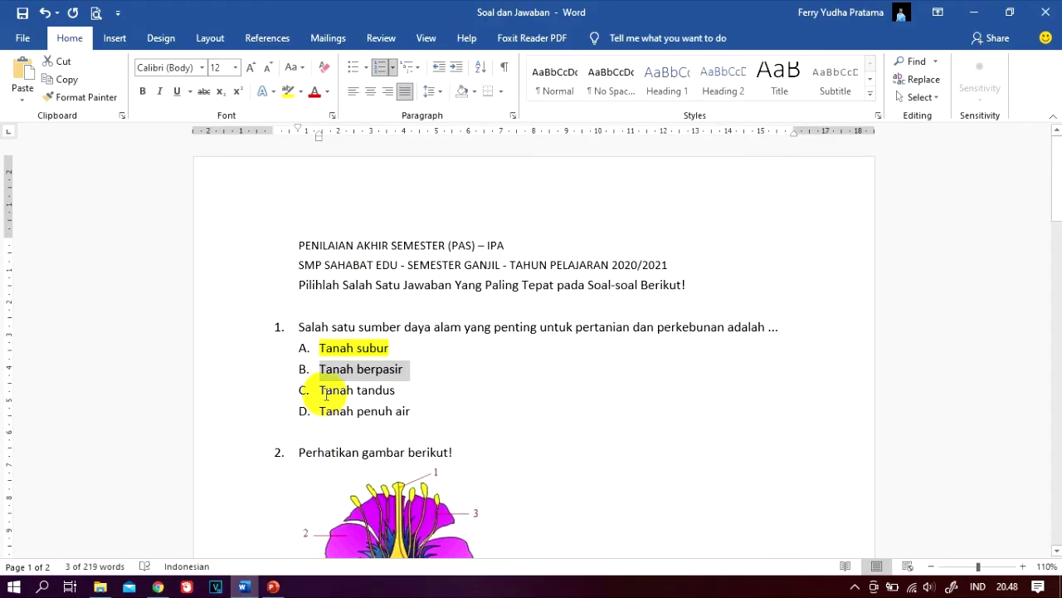
drag(319, 391, 397, 390)
key(ctrl+c)
click(158, 587)
click(279, 492)
key(ctrl+v)
Copy answer D from the Word document into a fourth option as "Tanah penuh air", without the letter
click(243, 587)
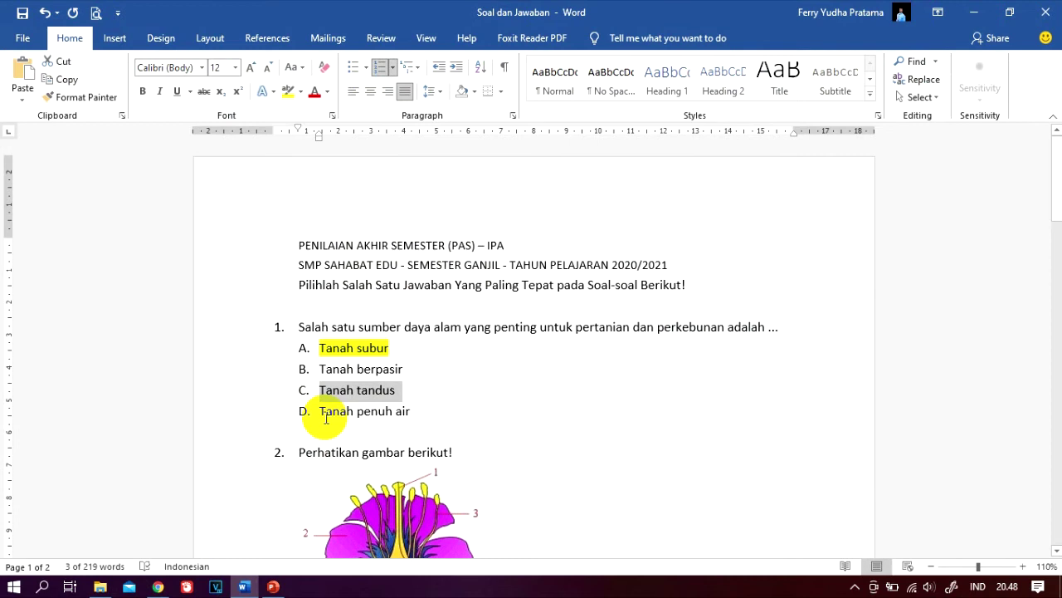
drag(320, 411, 405, 412)
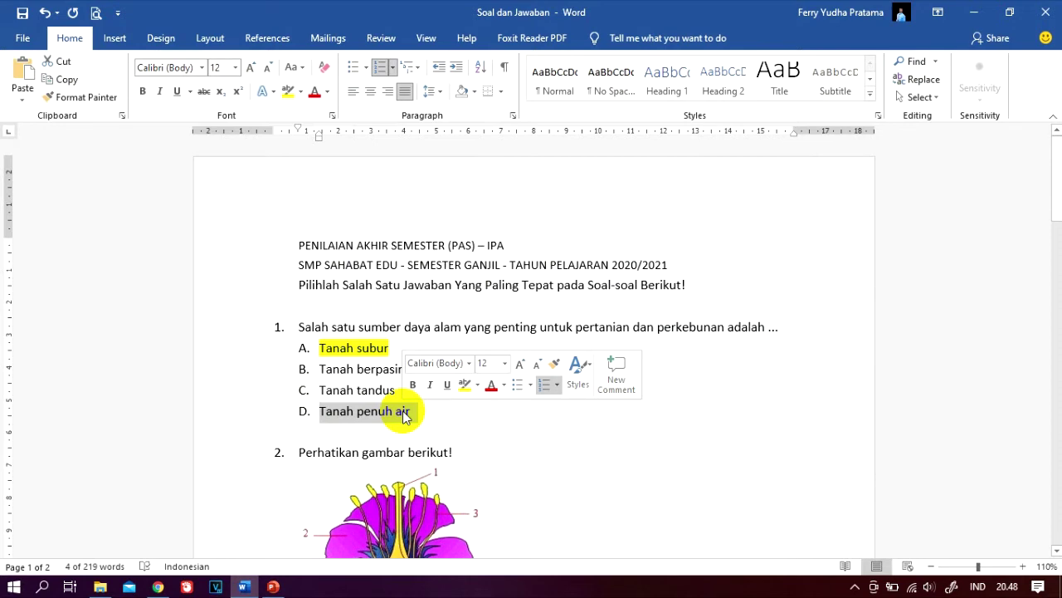
key(ctrl+c)
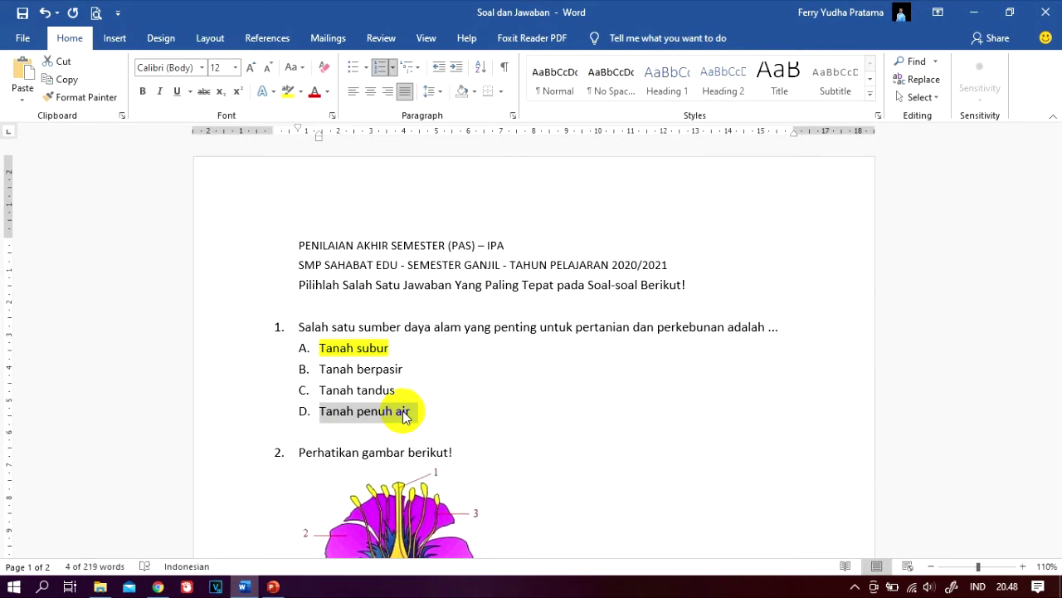
click(158, 587)
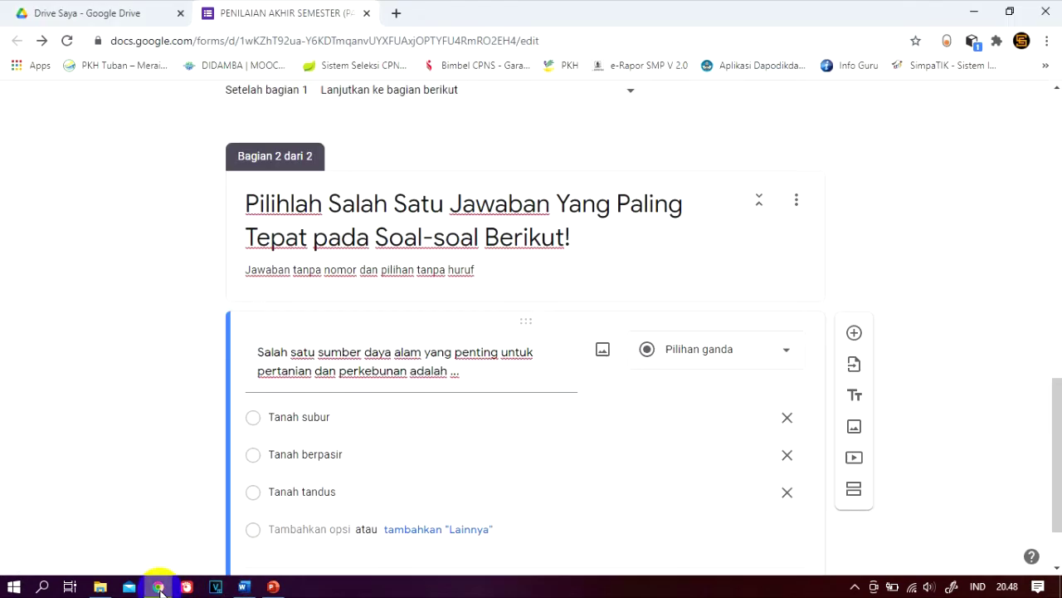
click(282, 529)
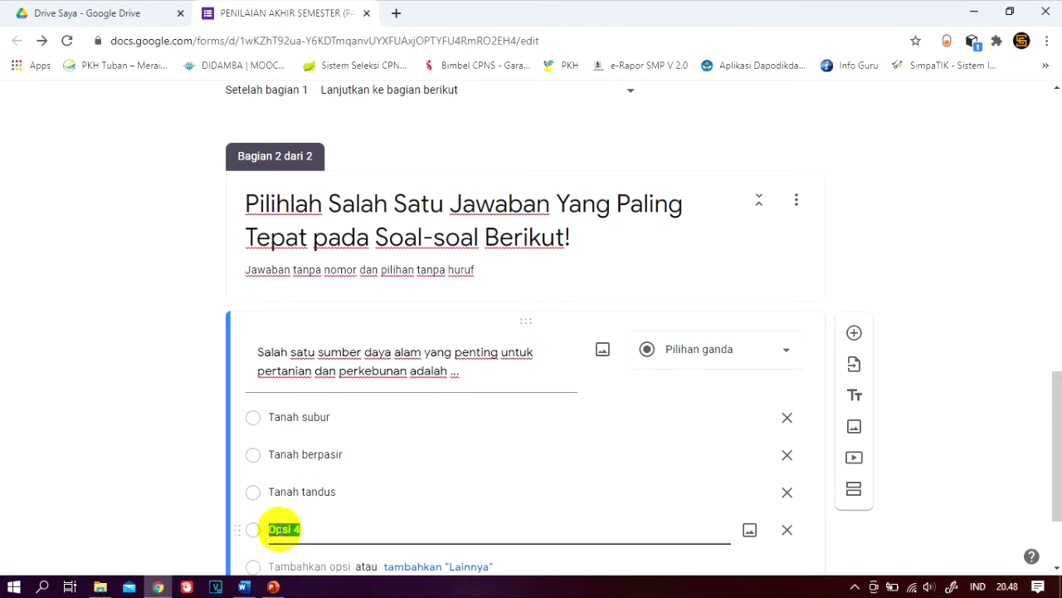
text(Tanah penuh air)
Set the question's answer key to "Tanah subur" and its score to 25 points
scroll(1054, 465, down, 2)
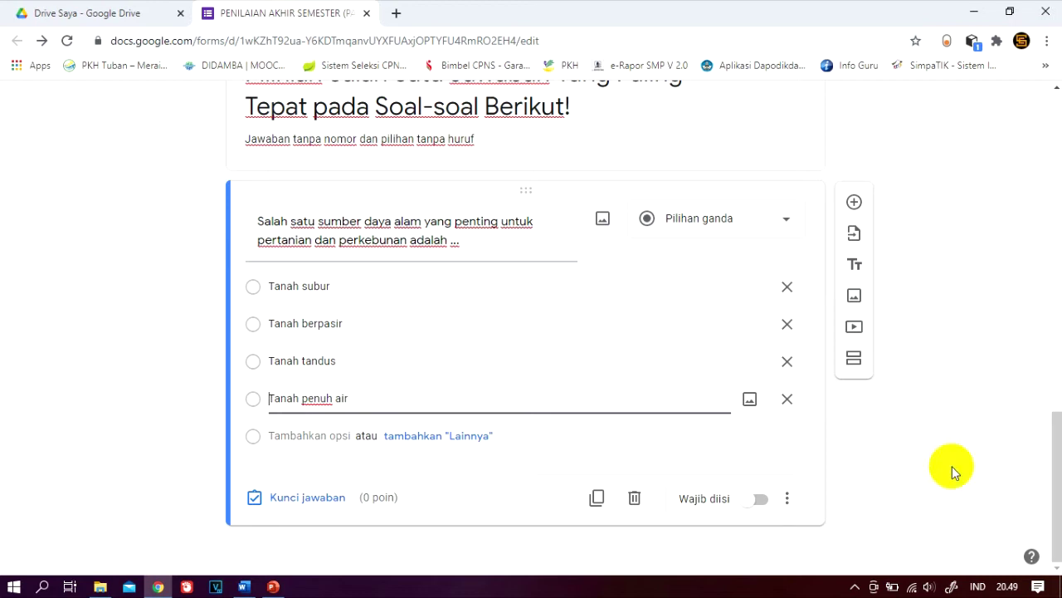
click(305, 499)
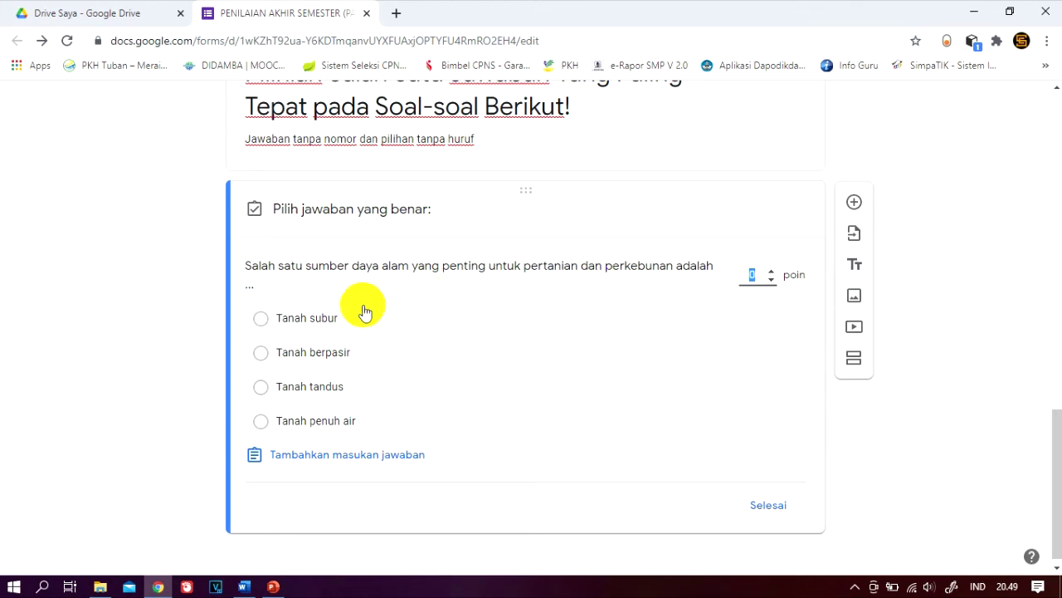
click(262, 323)
click(262, 323)
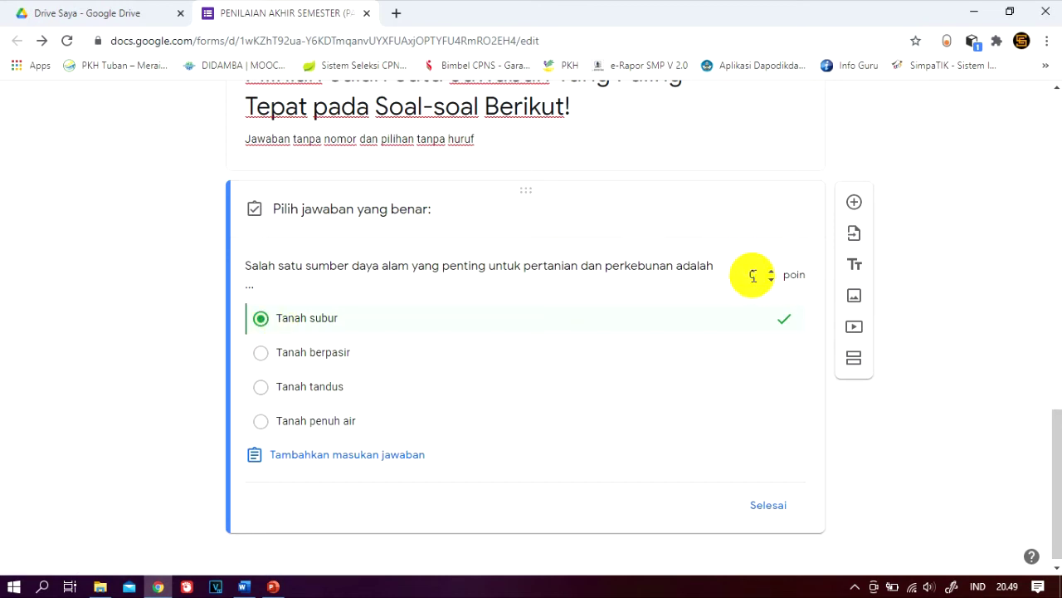
double_click(752, 276)
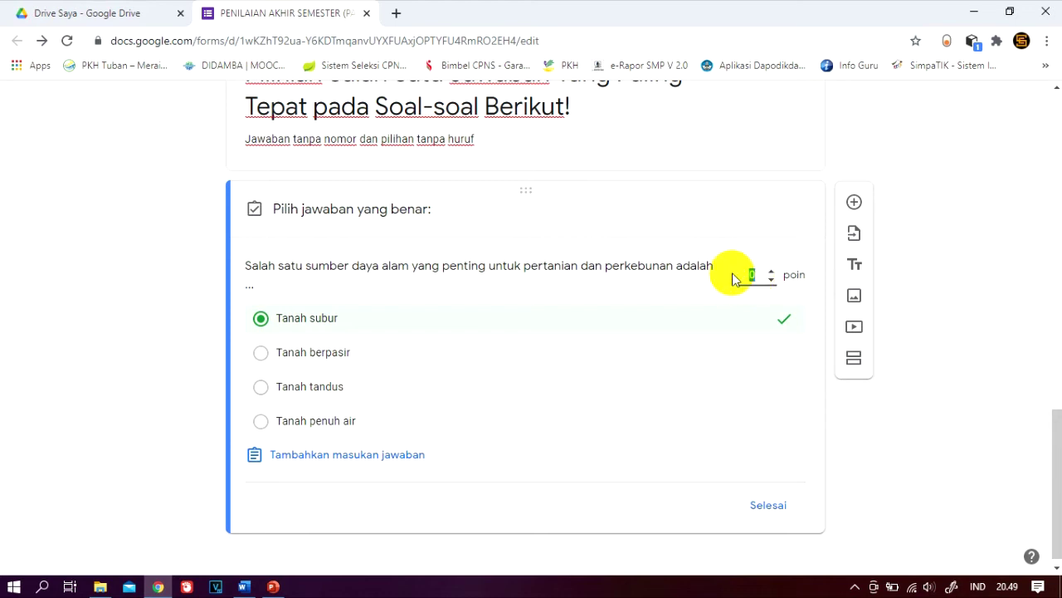
text(25)
click(768, 506)
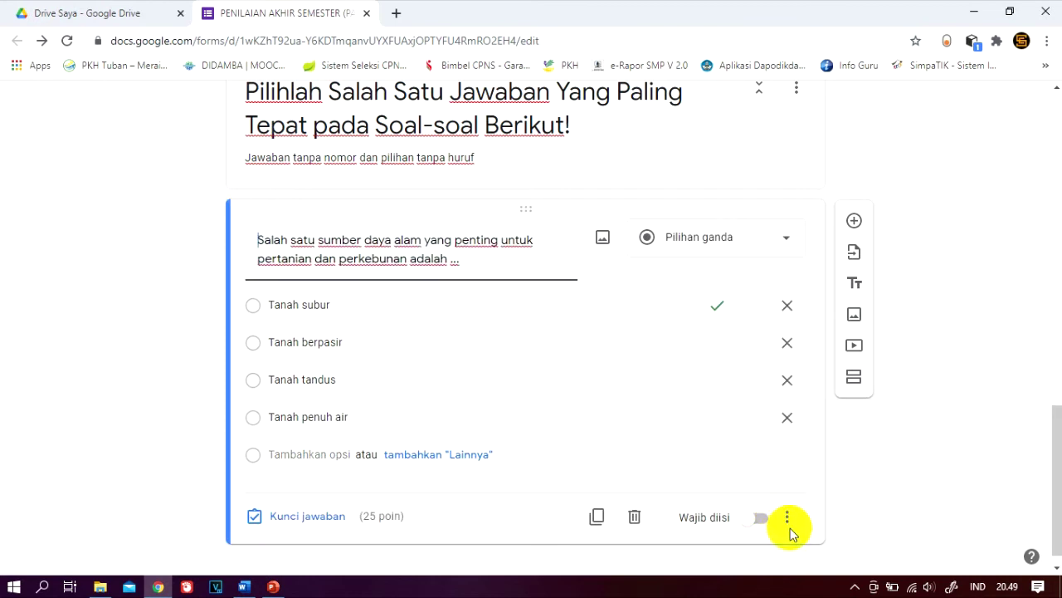
Turn on shuffling of the option order for the soil question and make answering it required
click(790, 527)
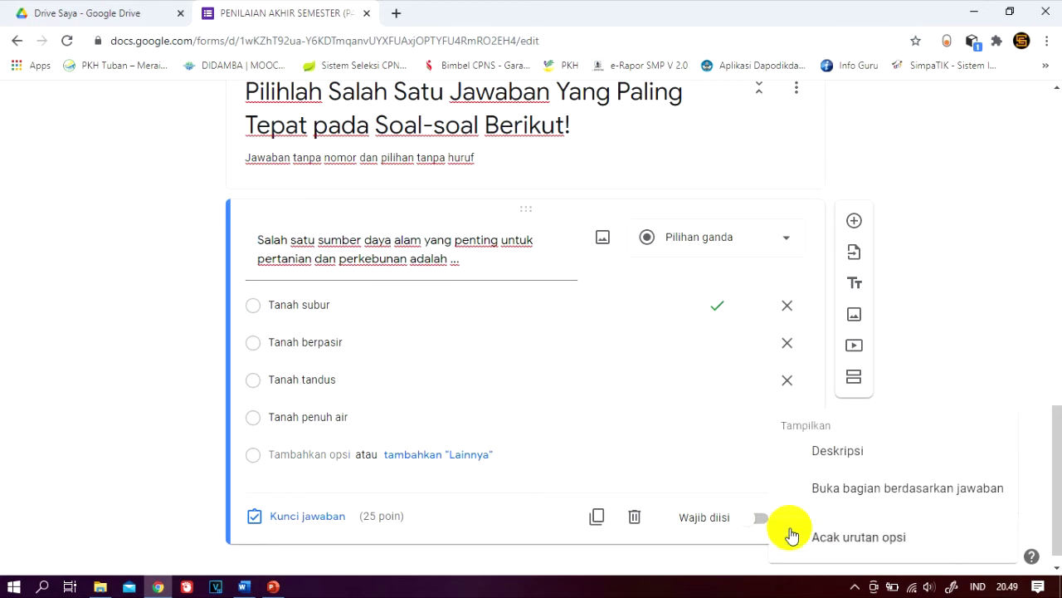
click(893, 542)
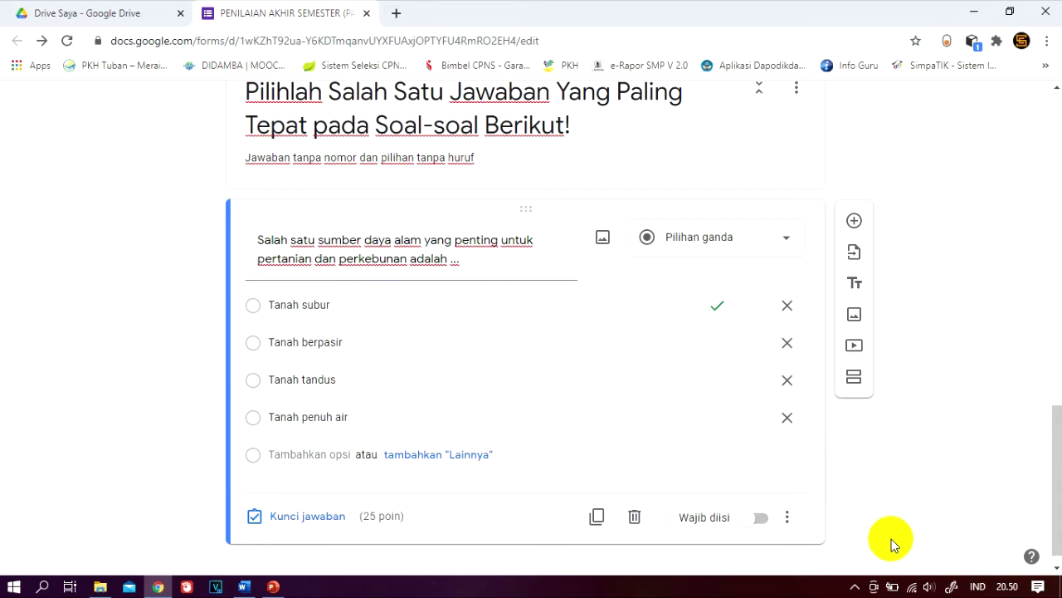
click(761, 522)
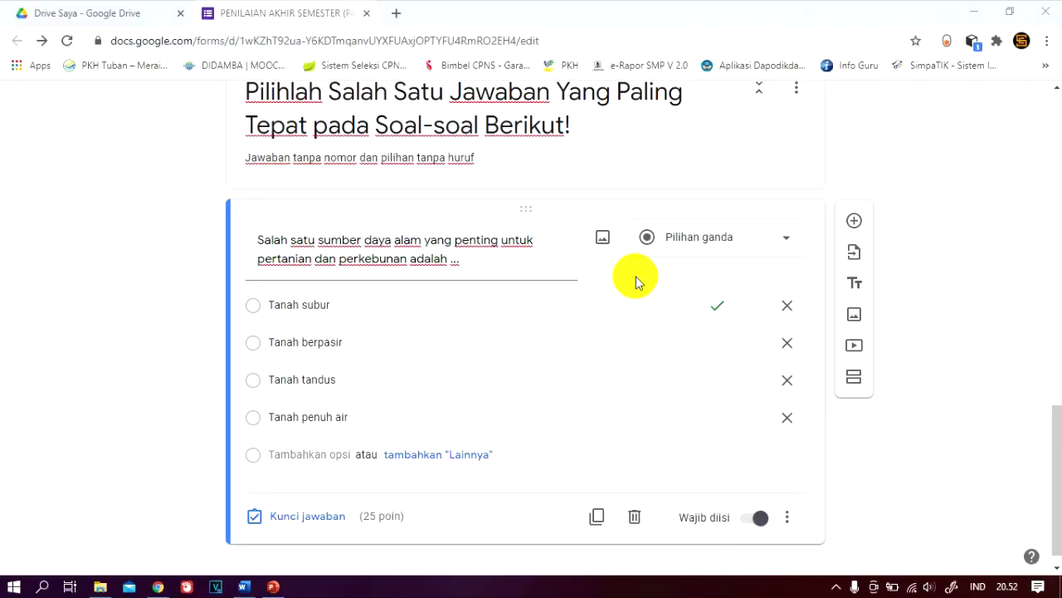
Duplicate the soil question and clear the question text in the copy
click(597, 518)
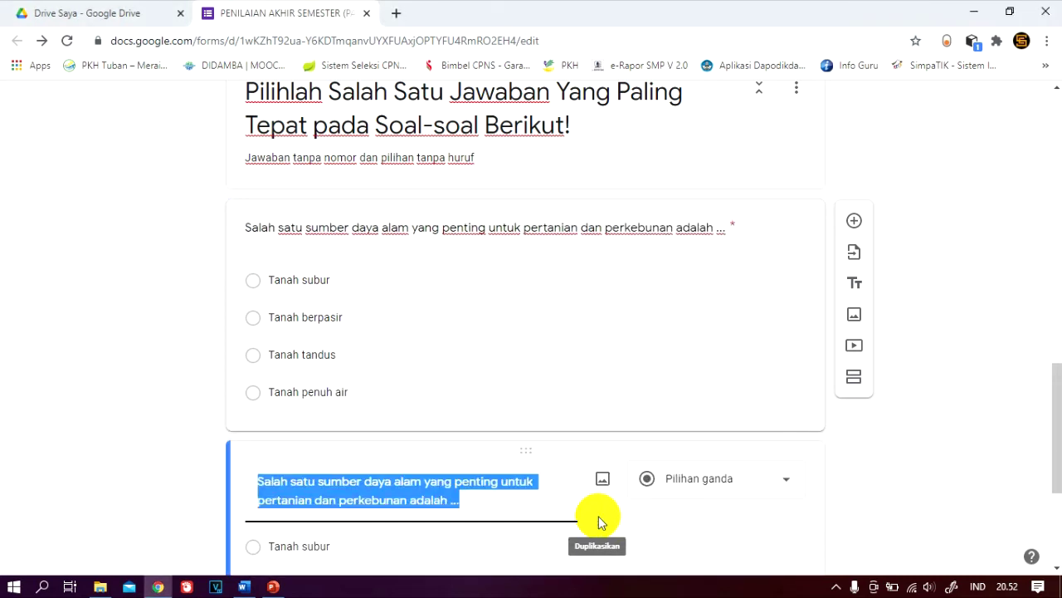
drag(1051, 379, 1061, 455)
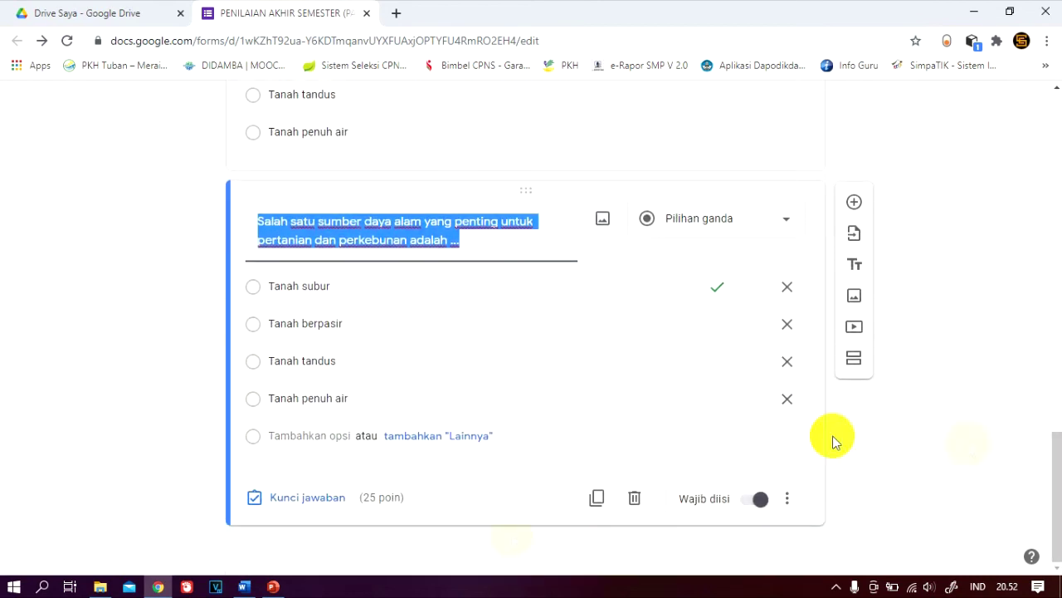
click(244, 587)
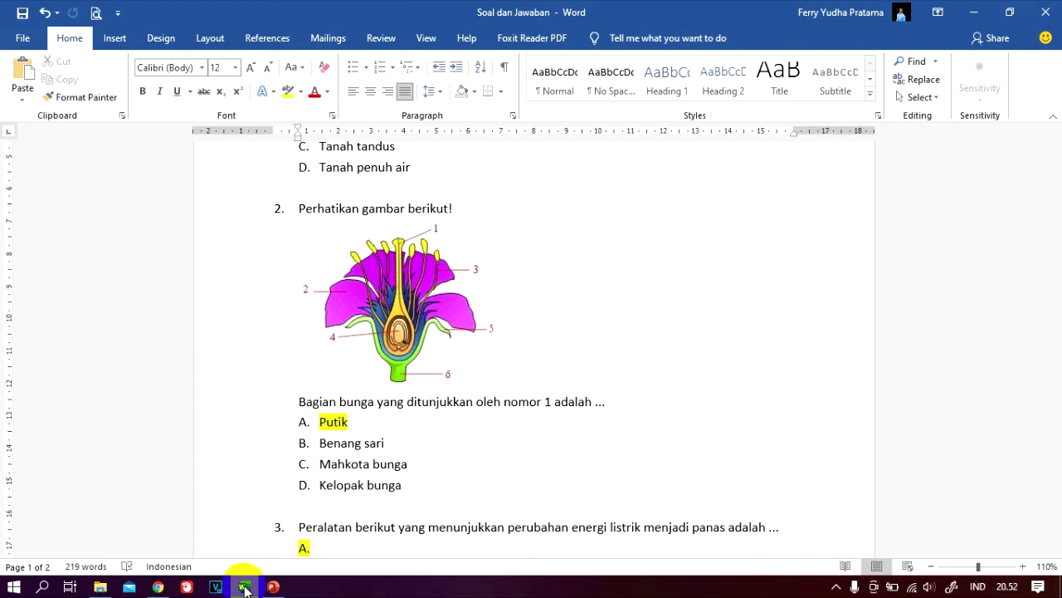
click(159, 586)
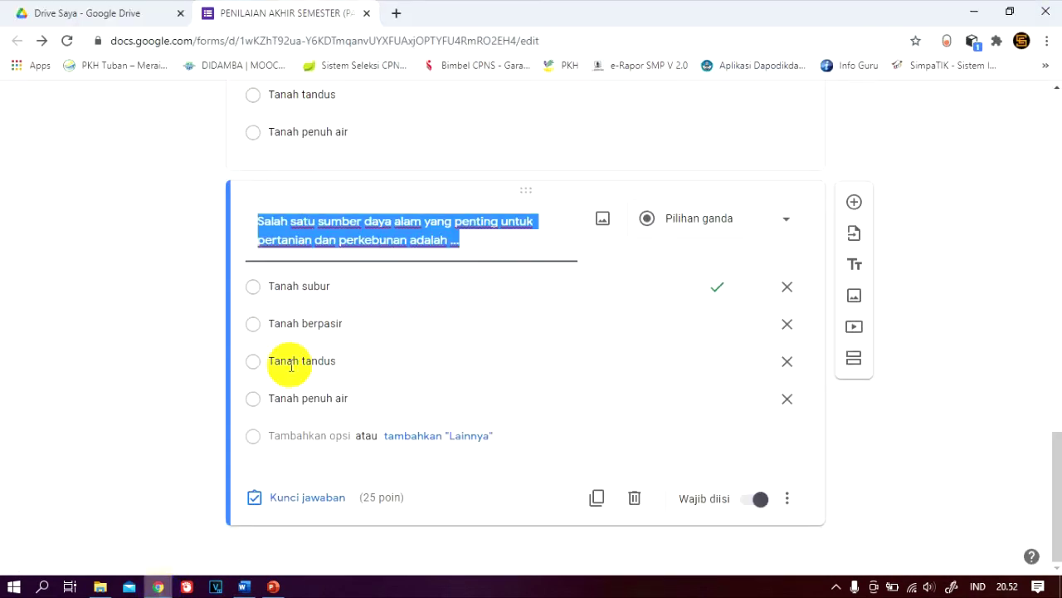
key(BackSpace)
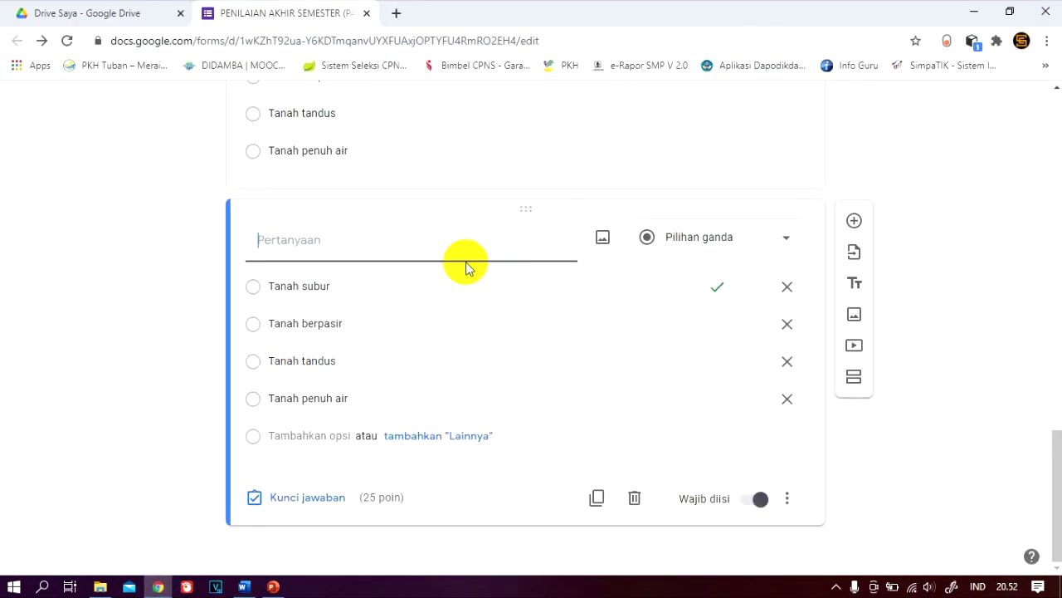
Upload the flower picture "Soal No 2" from the tutorial folder as the duplicated question's image
click(602, 242)
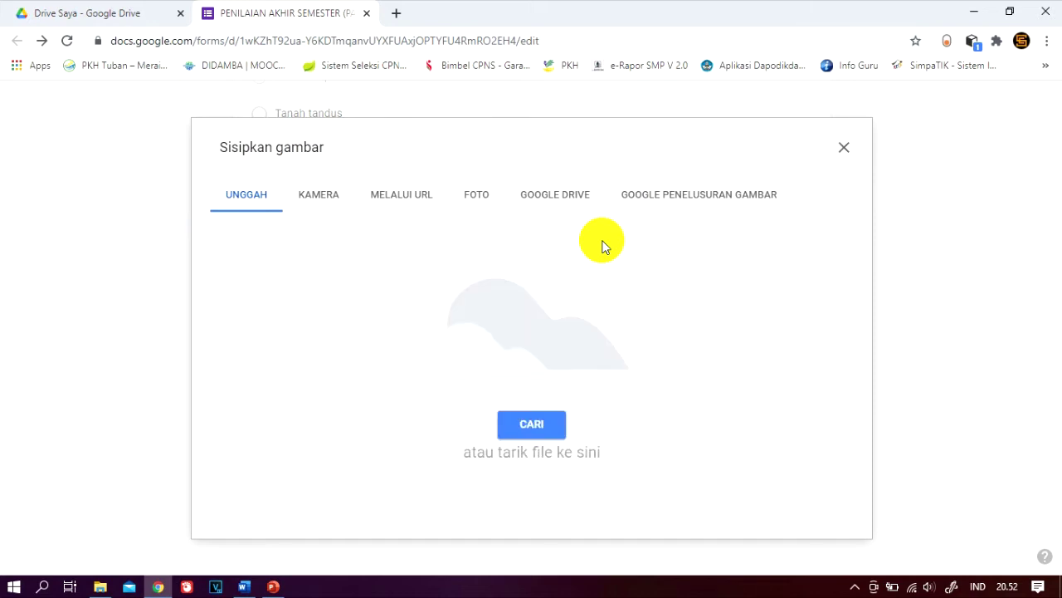
click(99, 587)
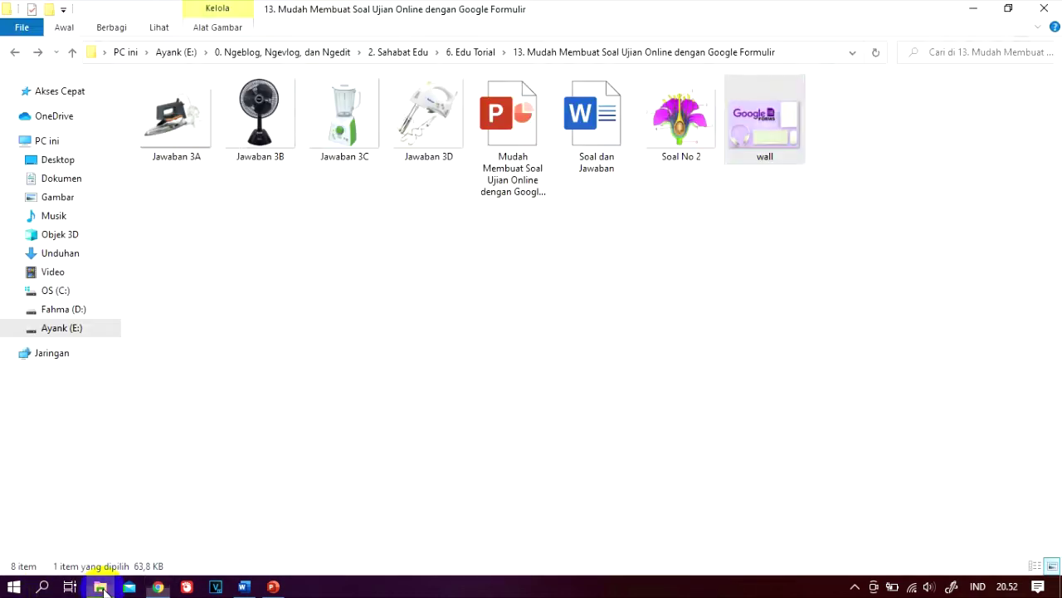
click(675, 117)
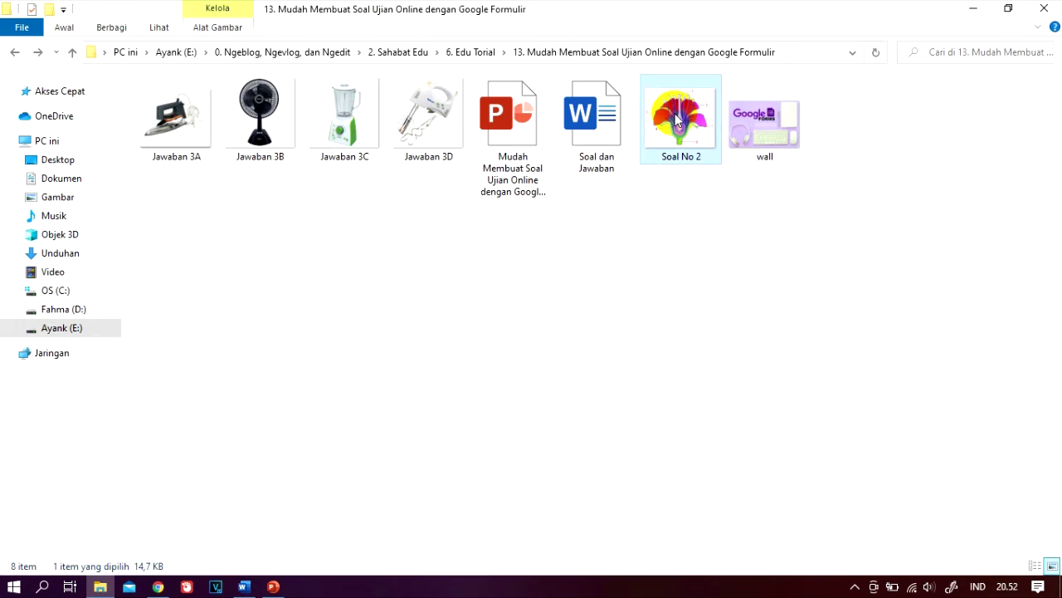
drag(675, 117, 532, 407)
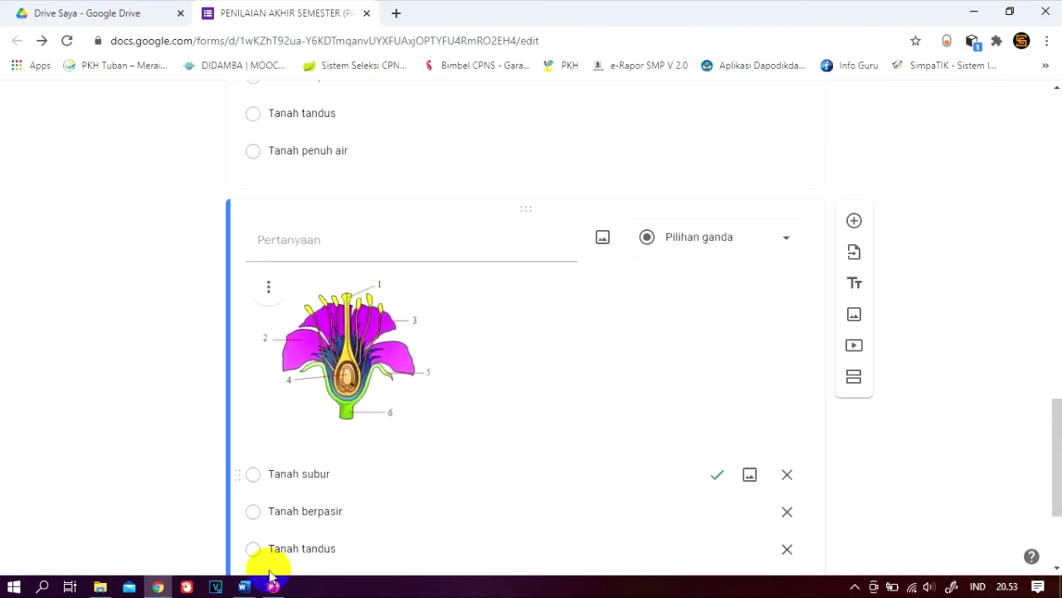
Copy the opening line of question 2 from the Word document into the question text as "Perhatikan gambar berikut!", without the number
click(243, 587)
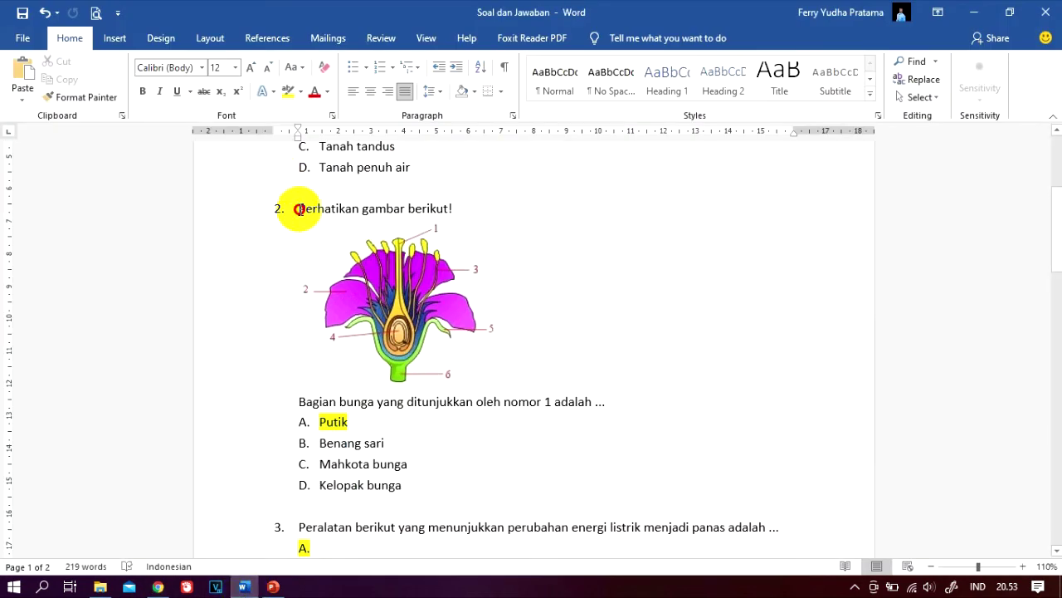
drag(300, 209, 465, 209)
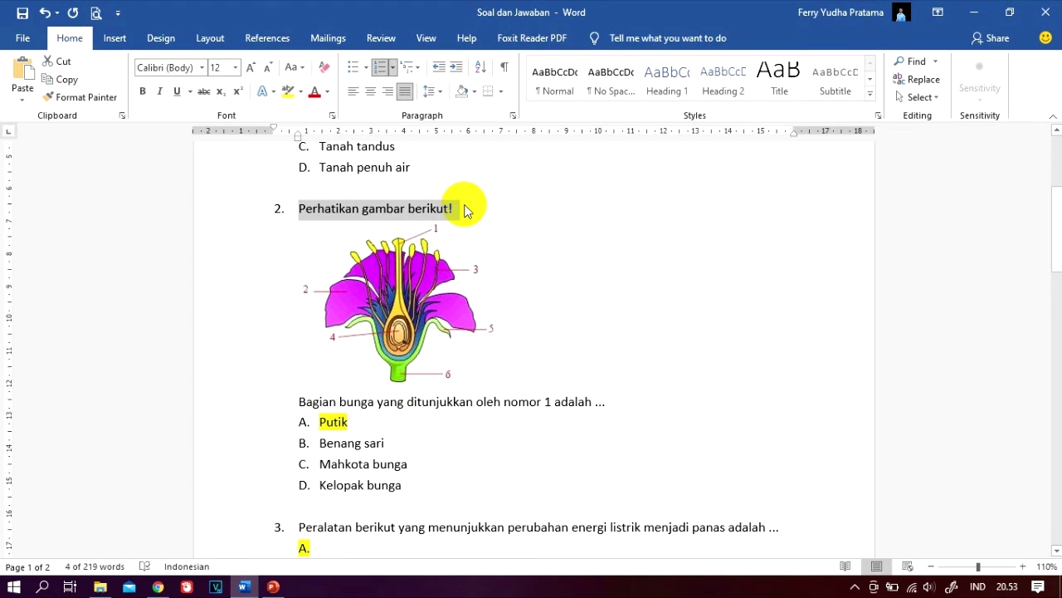
click(158, 586)
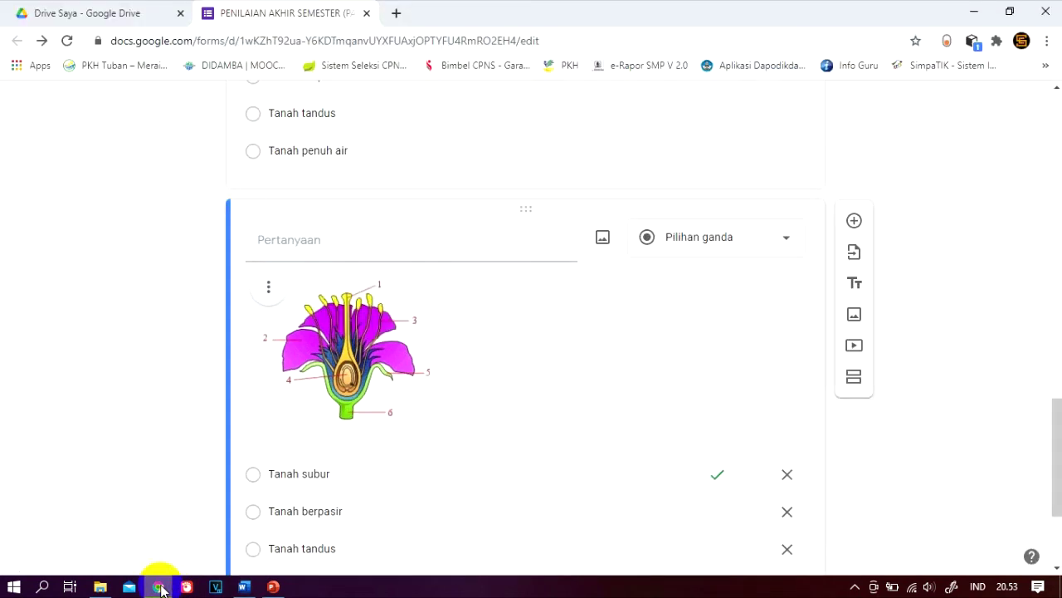
click(290, 241)
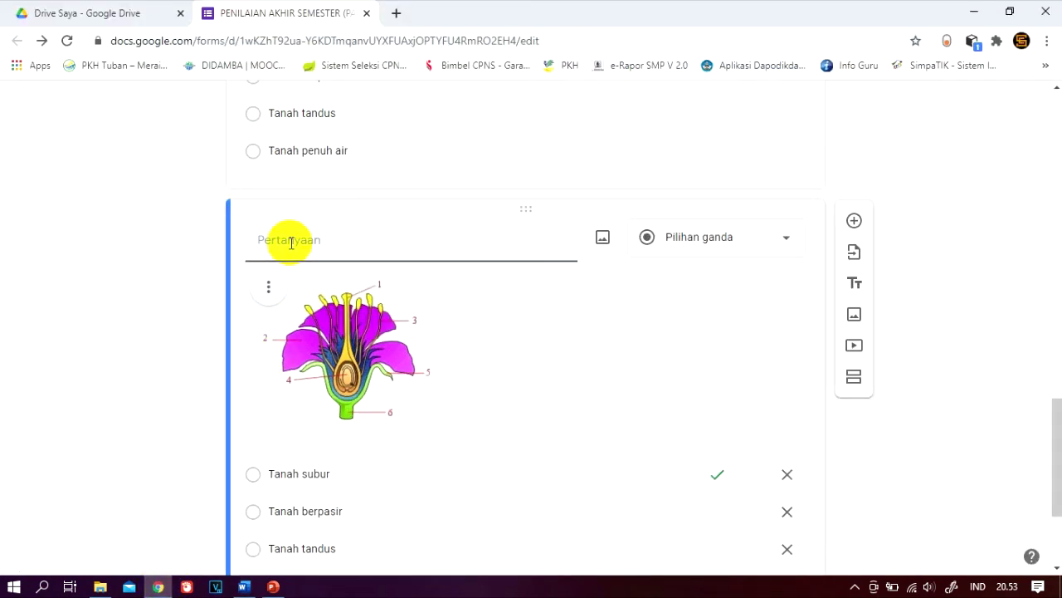
text(2.	Perhatikan gambar berikut!)
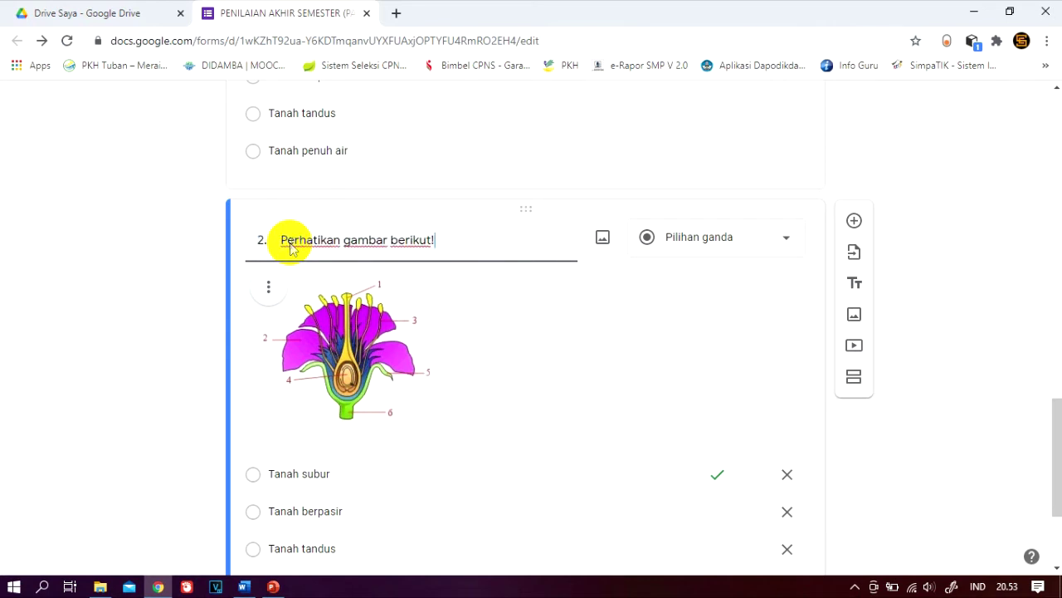
key(BackSpace)
key(BackSpace)
key(BackSpace)
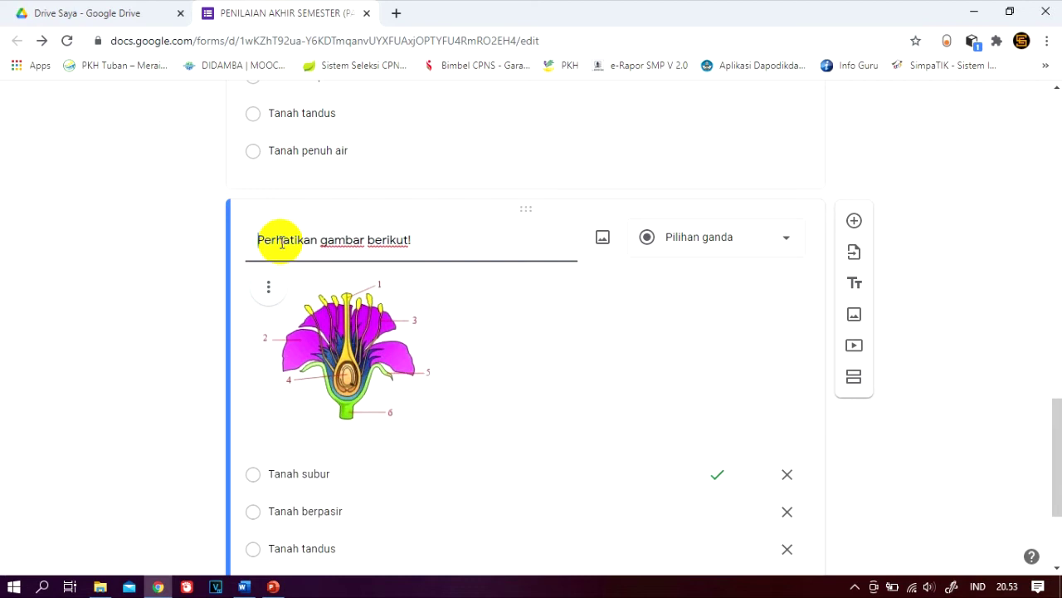
Copy "Bagian bunga yang ditunjukkan oleh nomor 1 adalah ..." from the Word document into a caption added to the flower image
click(243, 586)
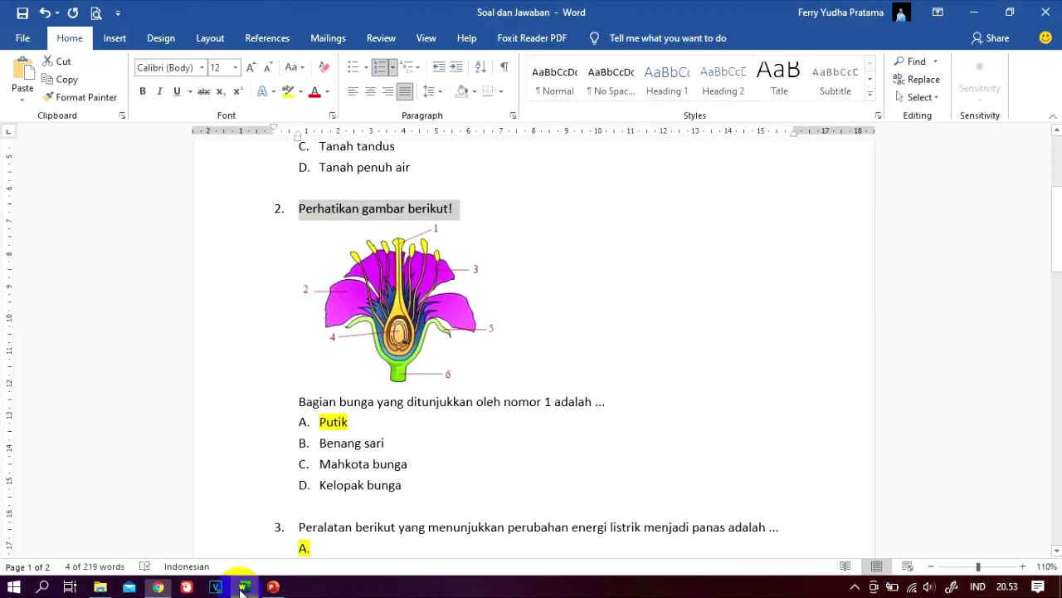
click(299, 403)
drag(298, 404, 610, 404)
key(ctrl+c)
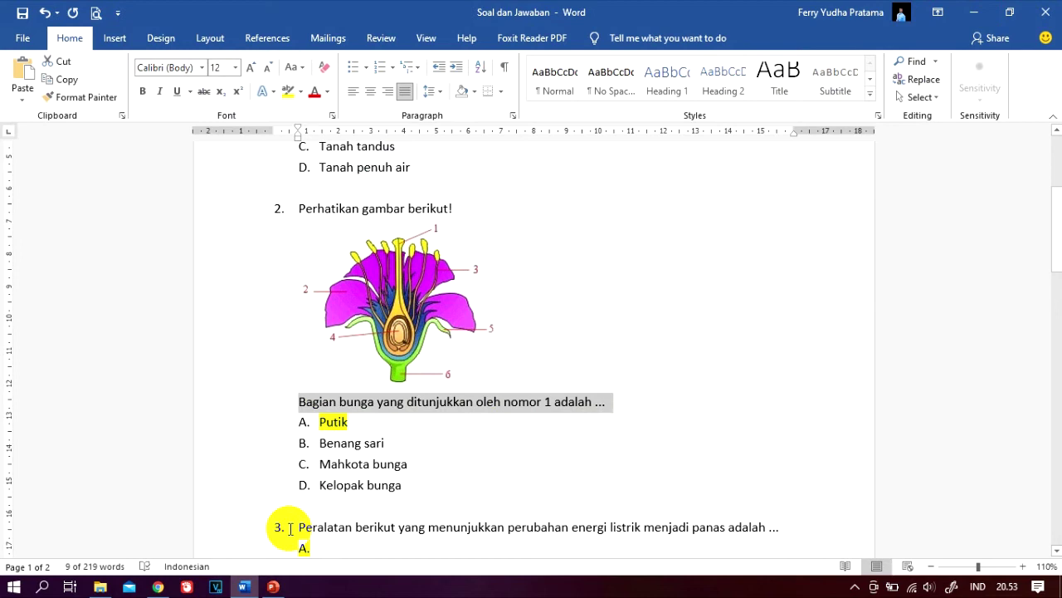
click(157, 586)
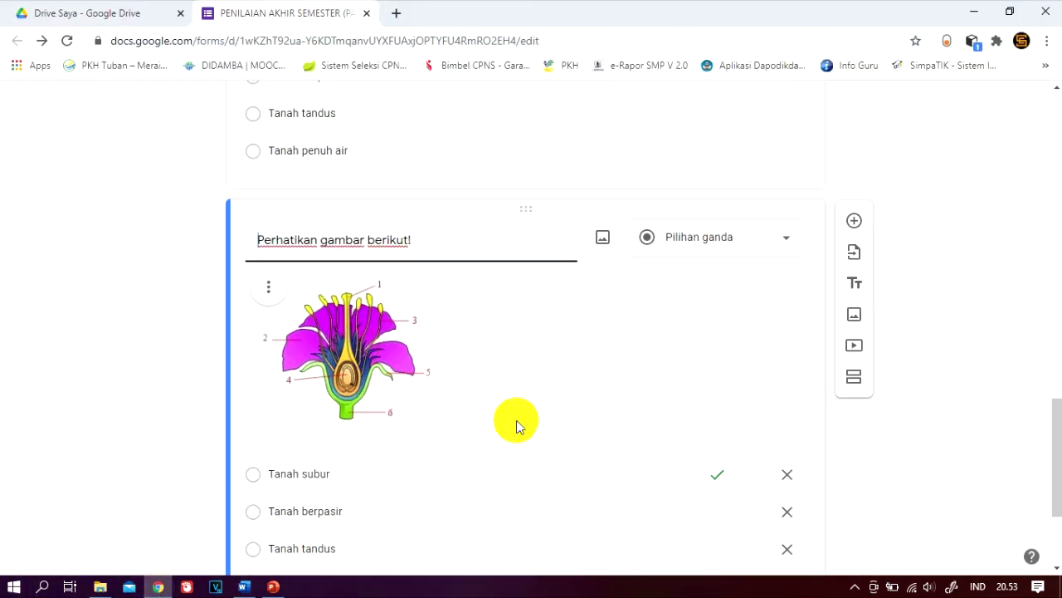
click(269, 297)
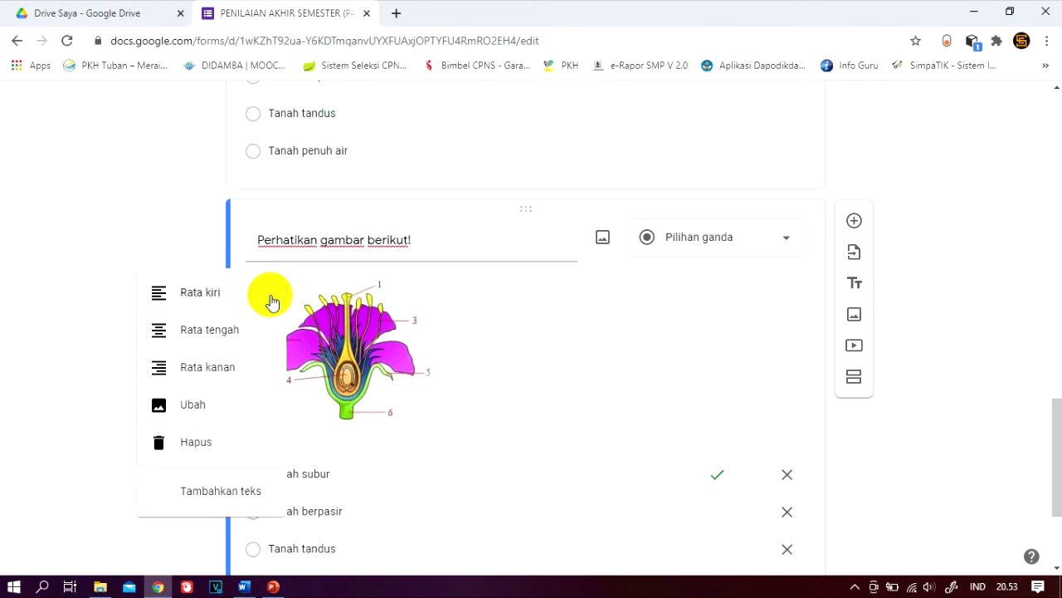
click(206, 492)
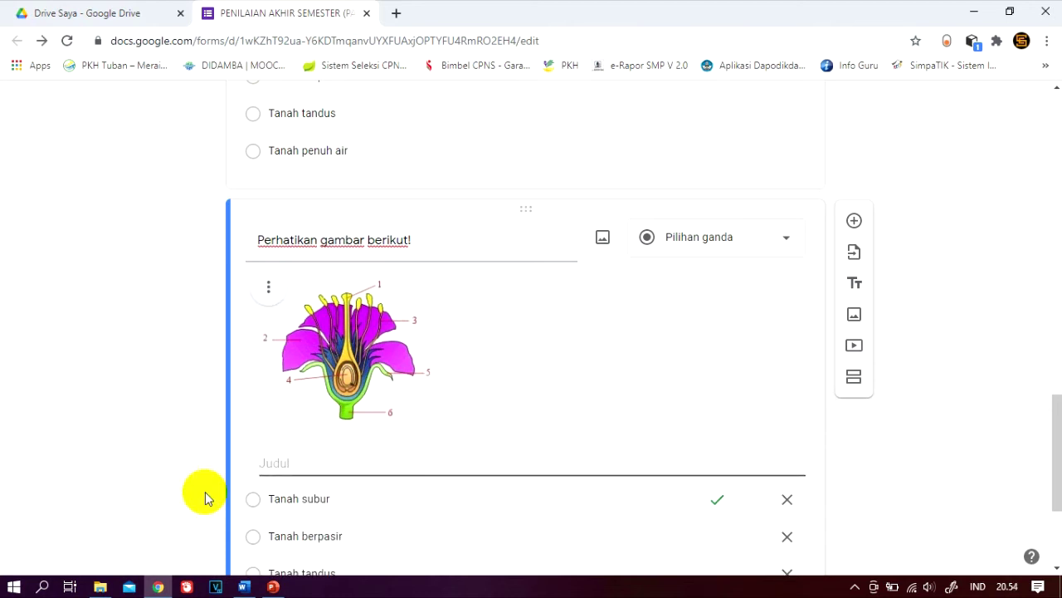
key(ctrl+v)
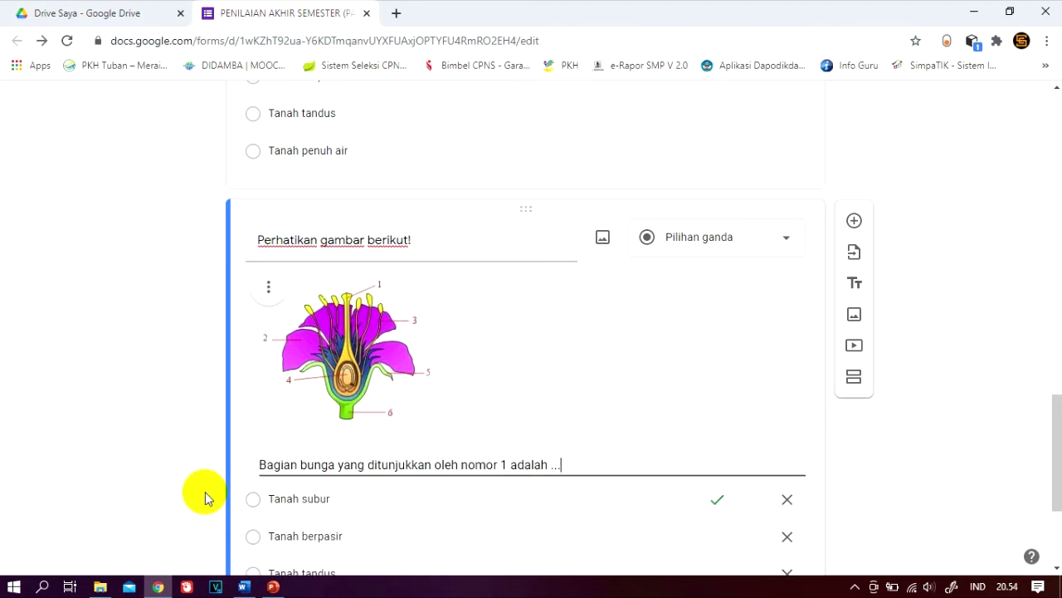
Replace the first option with answer A from the Word document, "Putik", without the letter
scroll(205, 491, down, 2)
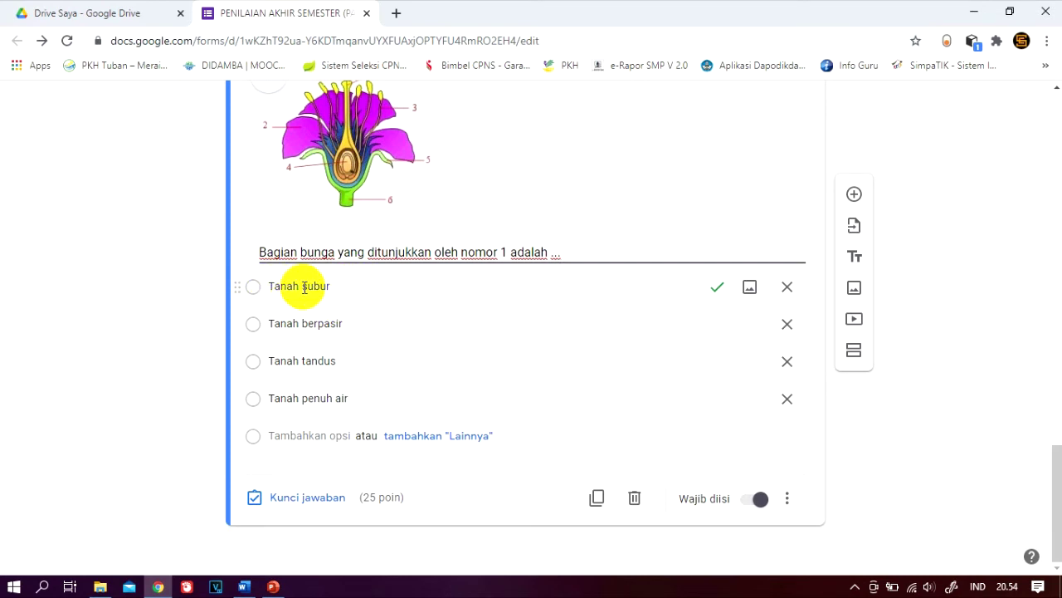
click(244, 587)
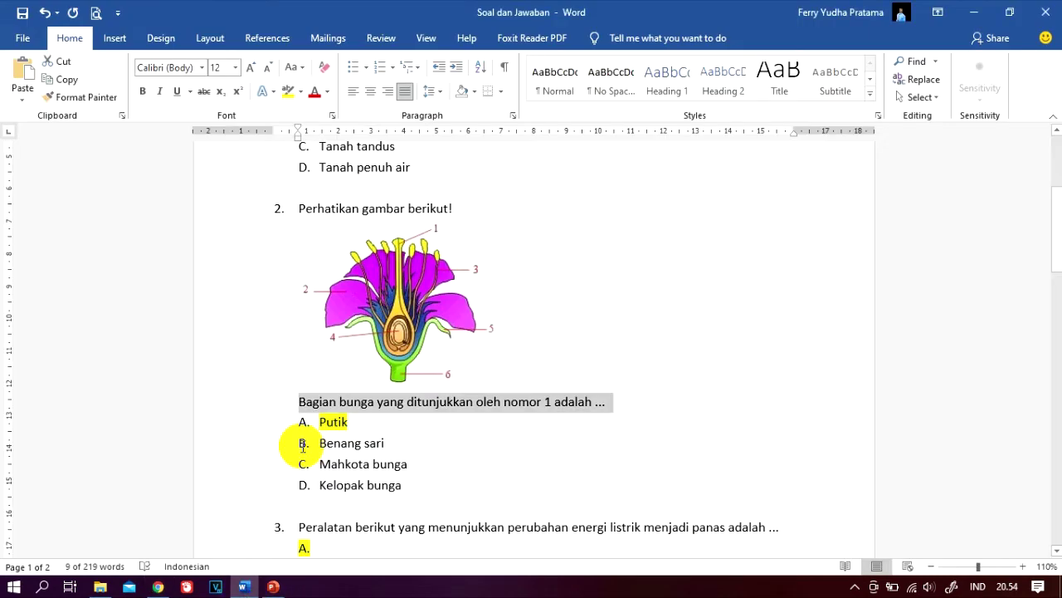
click(323, 421)
double_click(323, 422)
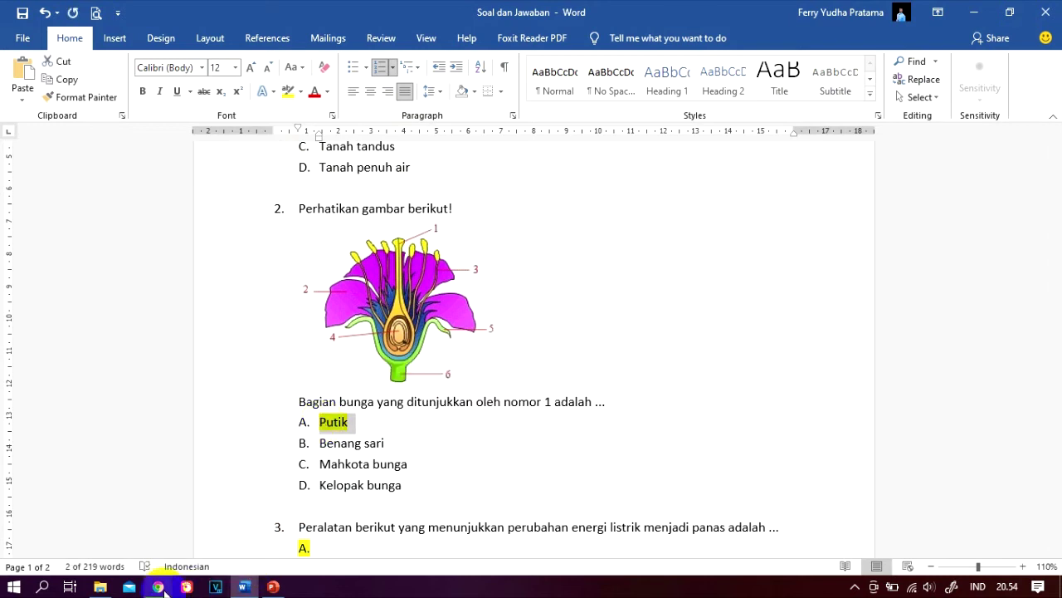
click(157, 586)
click(299, 286)
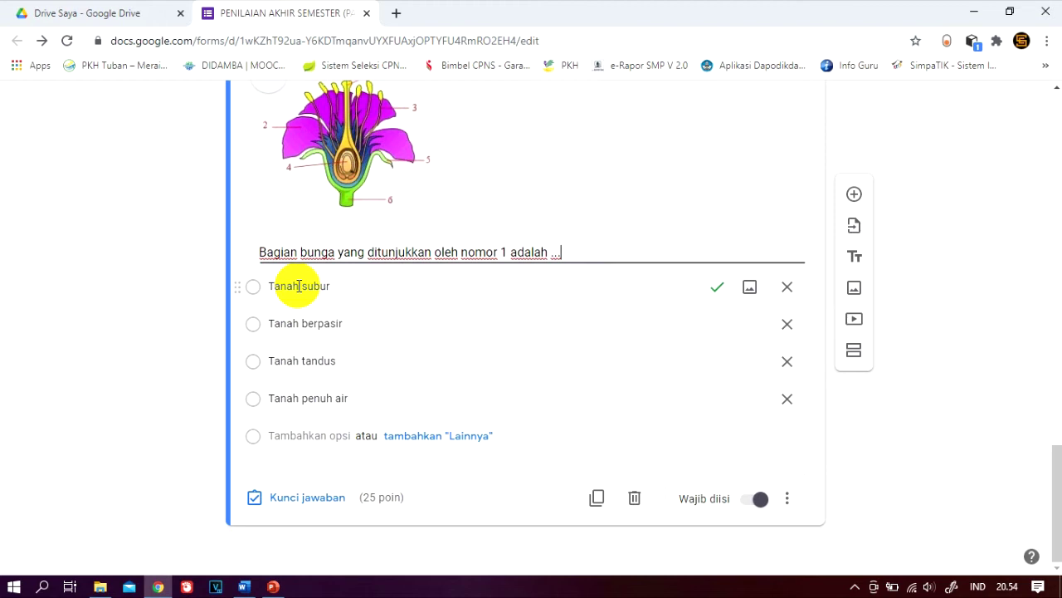
triple_click(299, 285)
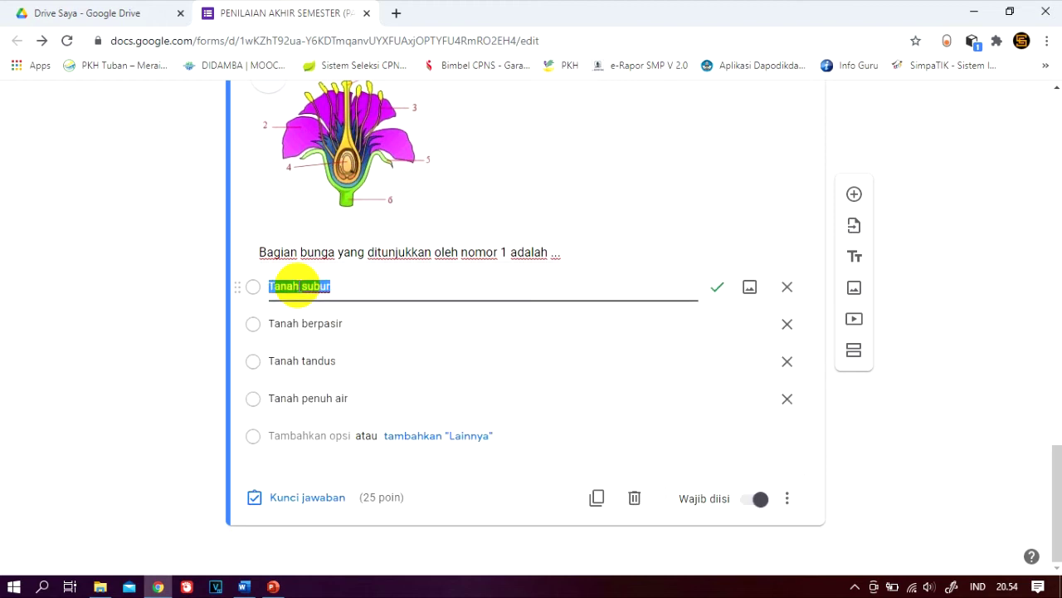
text(A. Putik)
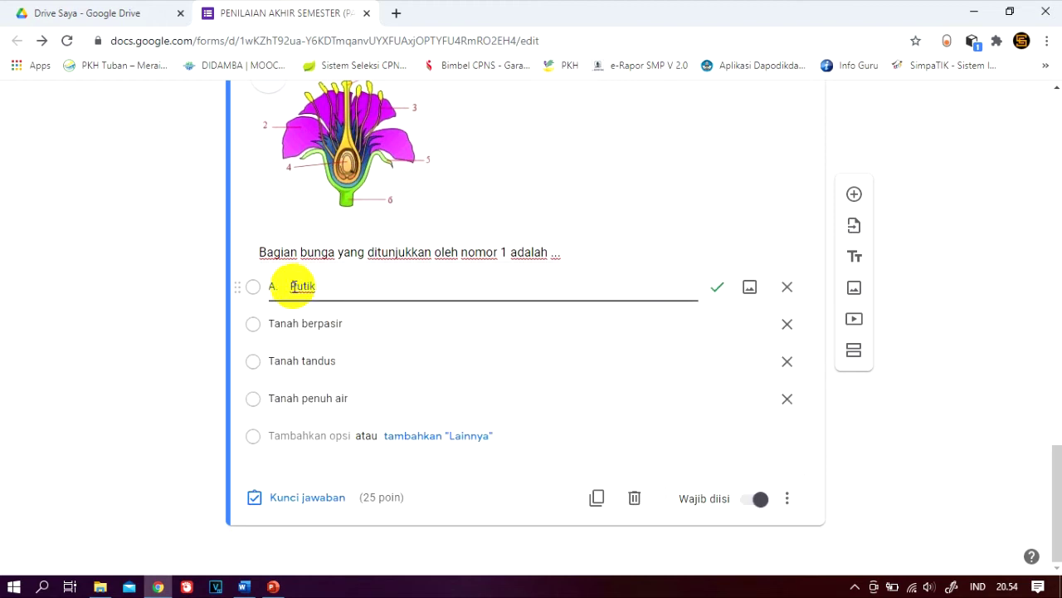
click(290, 287)
key(BackSpace)
key(BackSpace)
key(BackSpace)
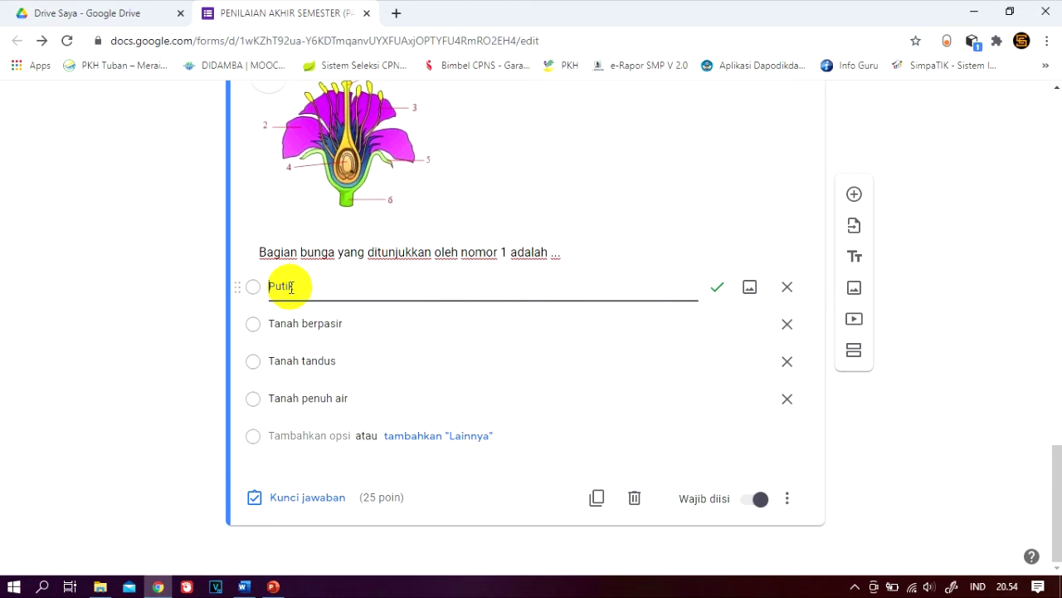
click(177, 329)
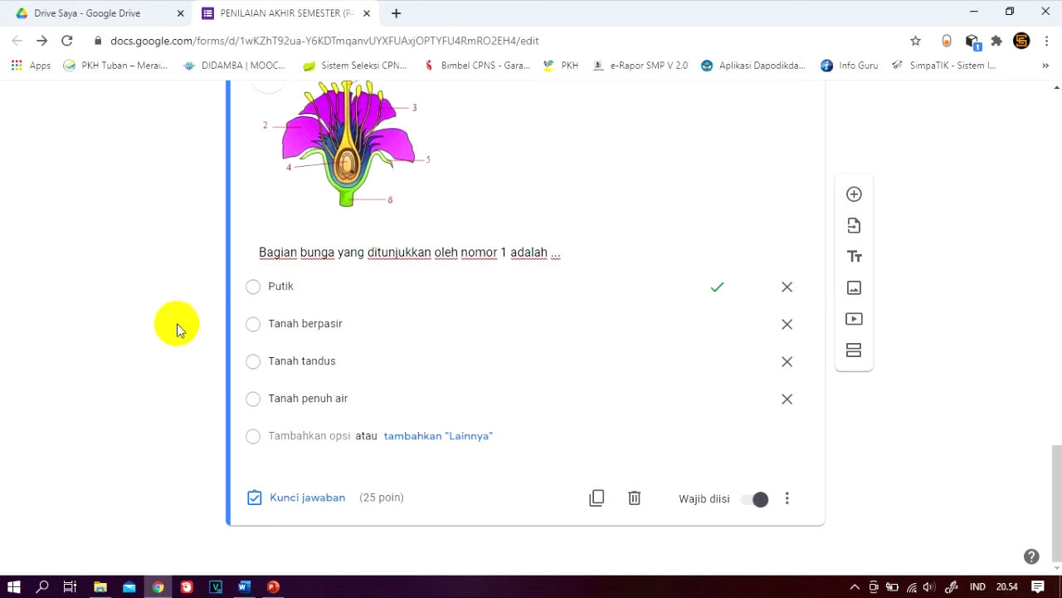
Replace the second option of the flower question with answer B from the Word document, "Benang sari", without the letter
click(243, 586)
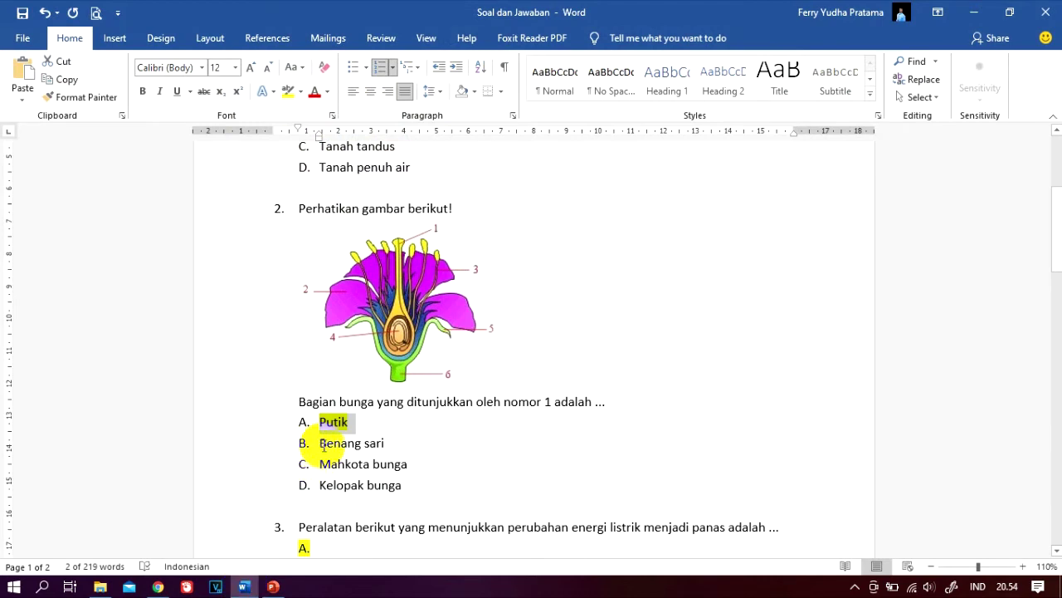
drag(321, 444, 390, 443)
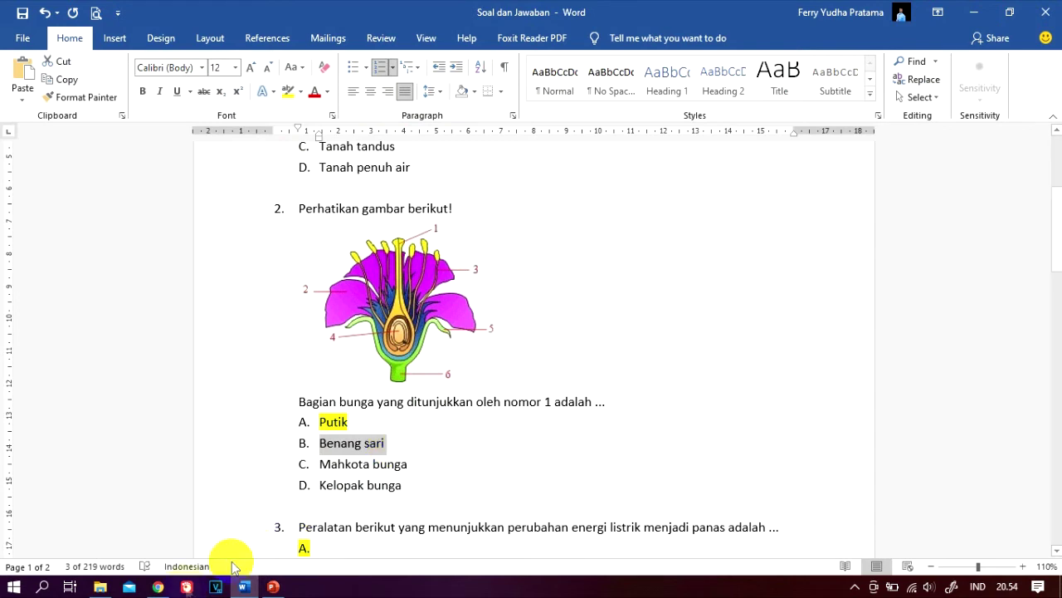
click(158, 587)
triple_click(274, 323)
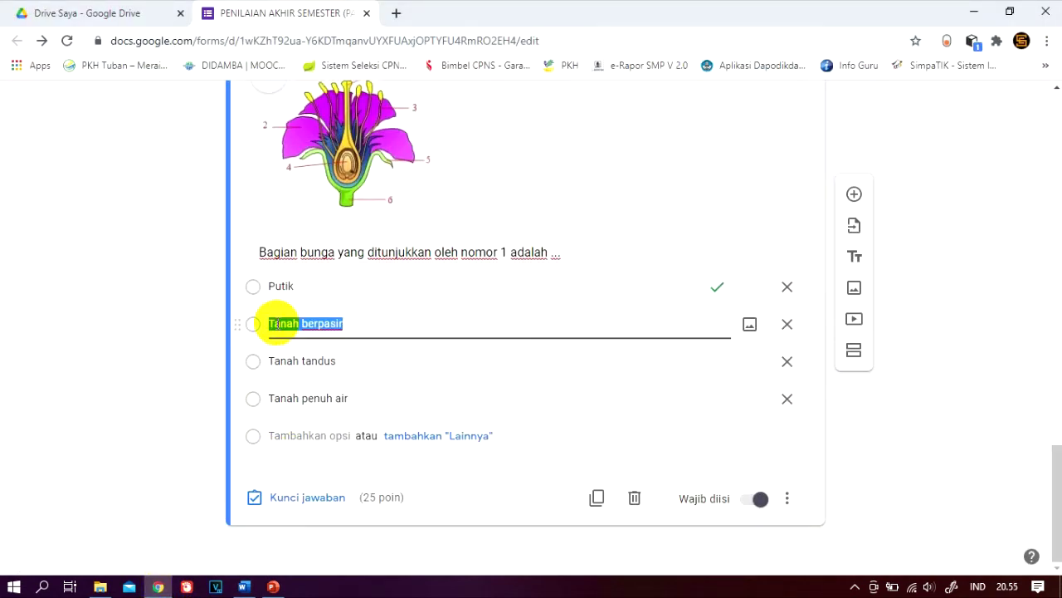
text(B)
key(BackSpace)
key(Delete)
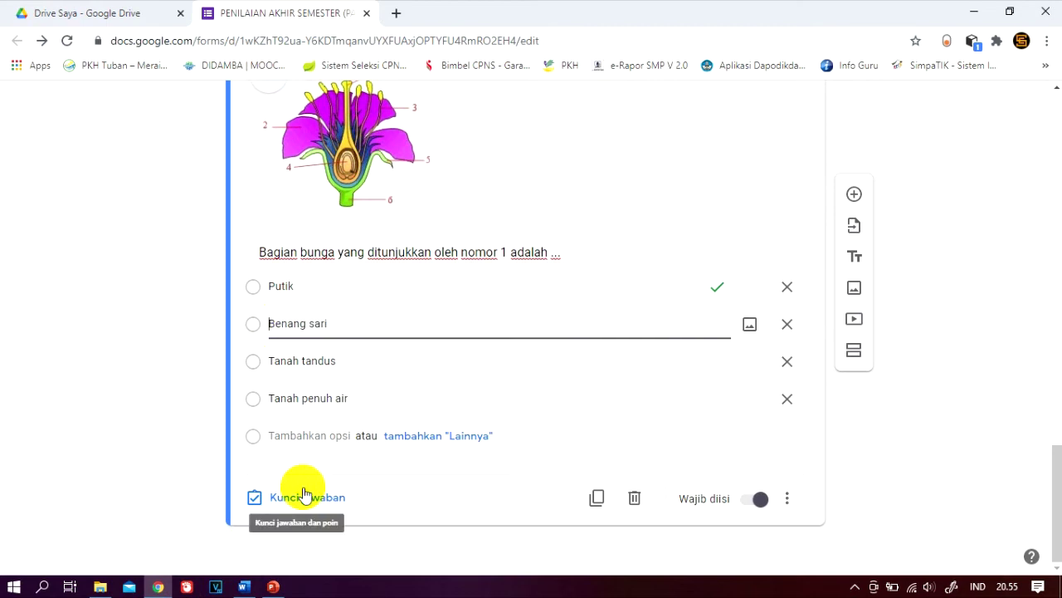
Replace the third option of the flower question with answer C from the Word document, "Mahkota bunga"
click(243, 586)
drag(320, 465, 399, 468)
key(ctrl+c)
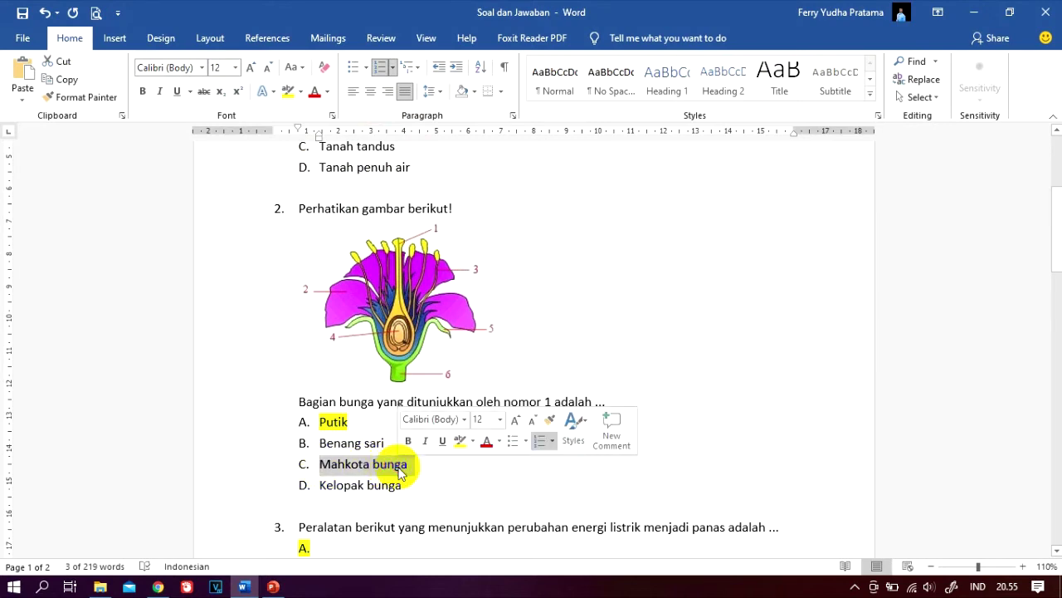
click(158, 585)
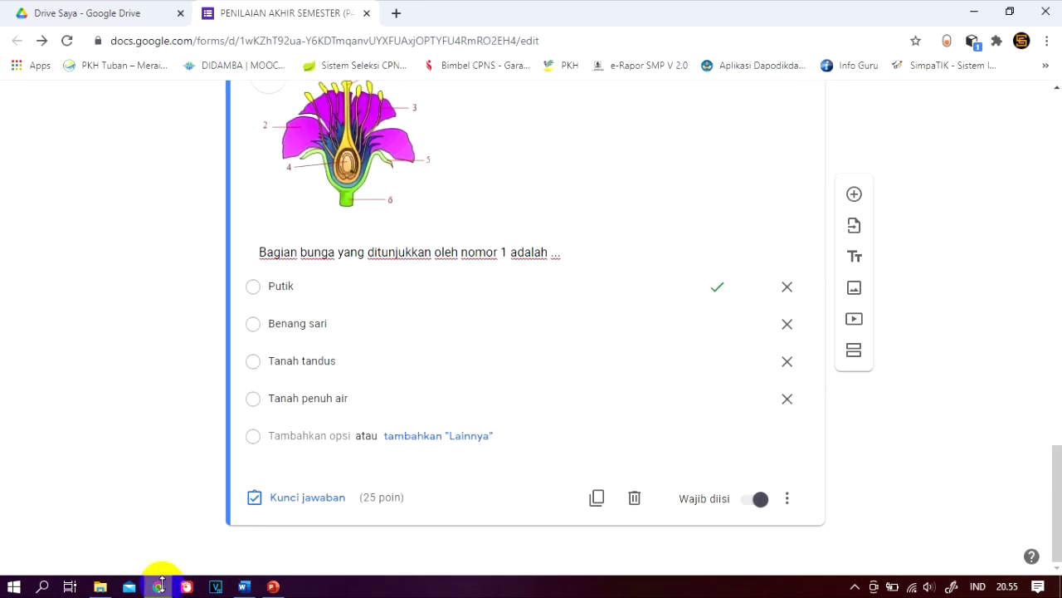
click(271, 361)
key(ctrl+v)
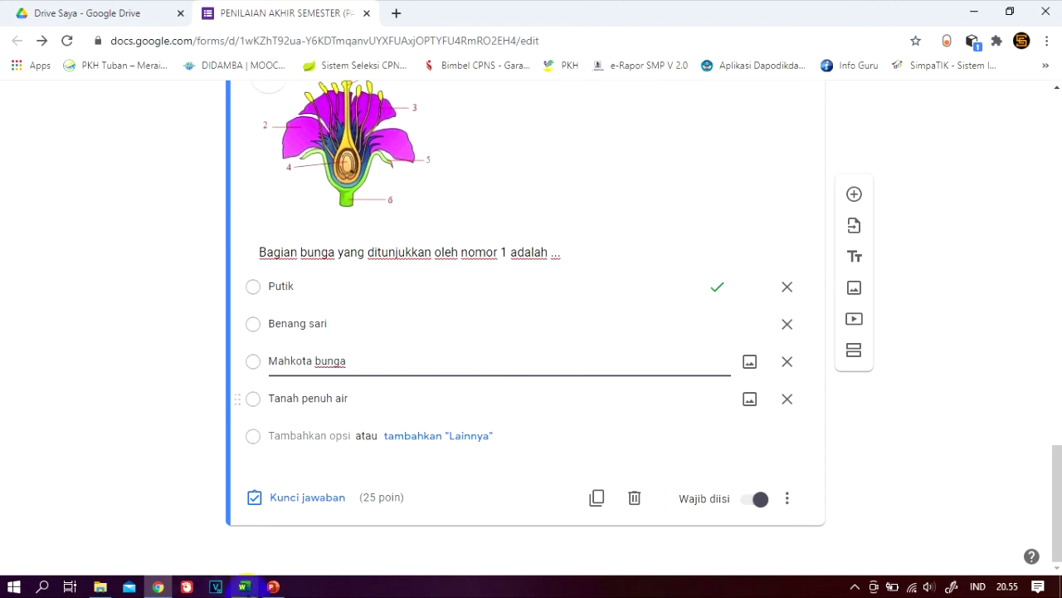
Replace the fourth option of the flower question with answer D from the Word document, "Kelopak bunga"
click(243, 586)
drag(319, 486, 393, 492)
key(ctrl+c)
click(158, 586)
click(274, 398)
key(ctrl+v)
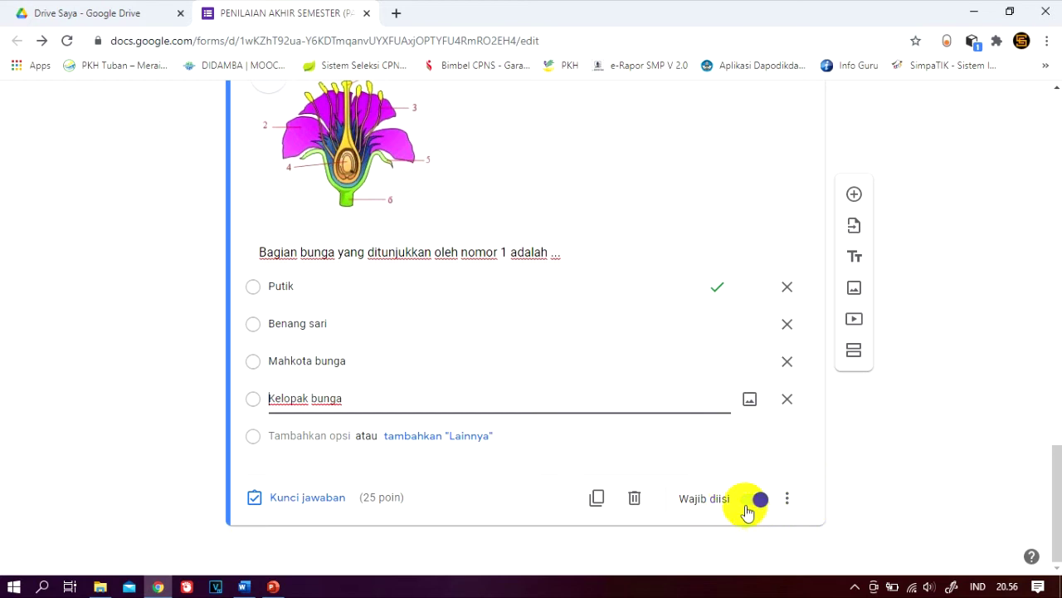
click(644, 472)
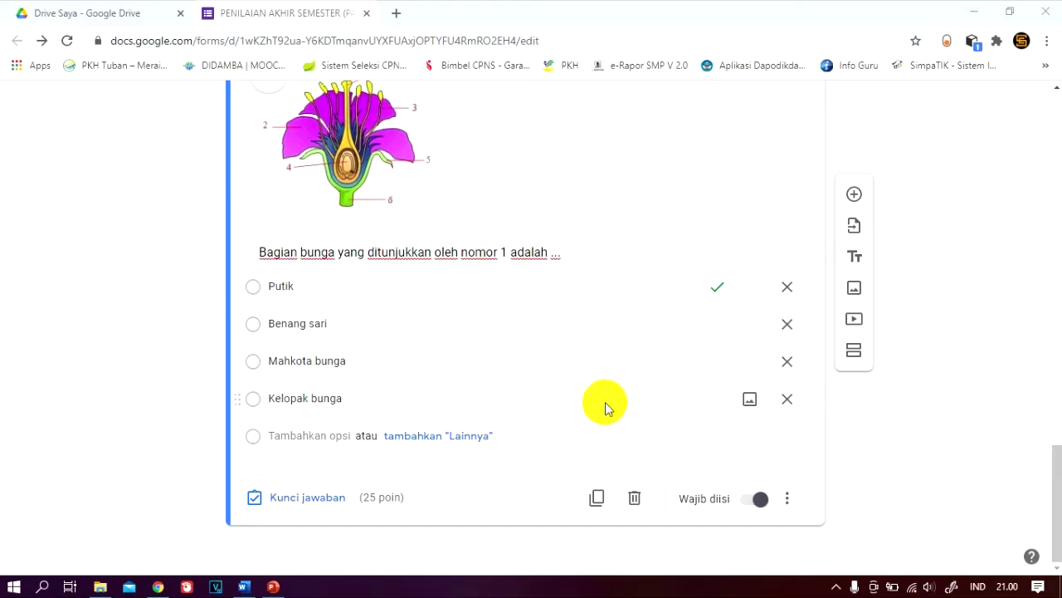
Duplicate the flower question and clear the question text and flower image from the copy
click(598, 499)
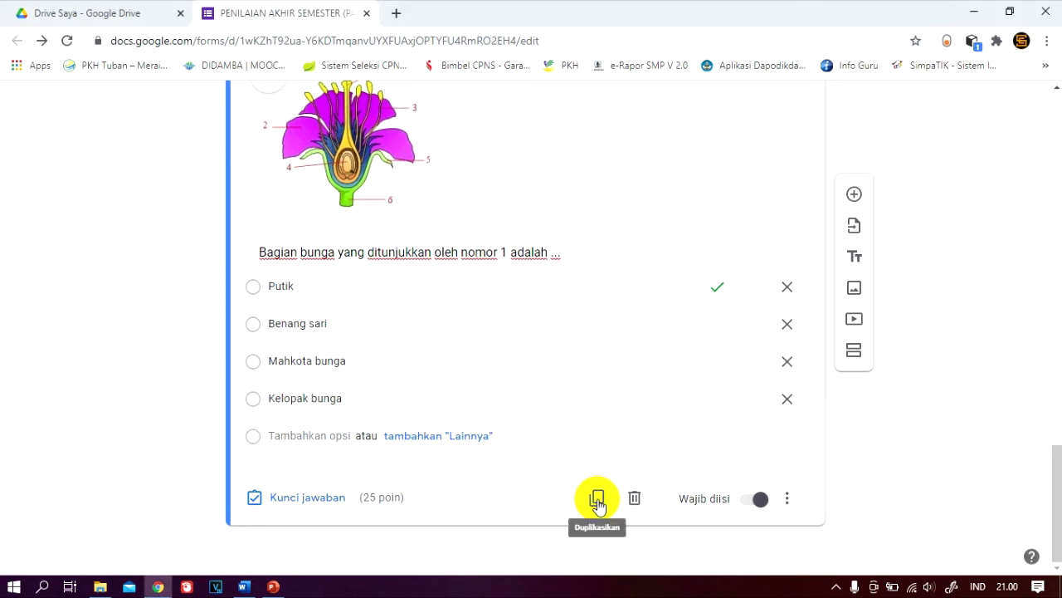
click(598, 500)
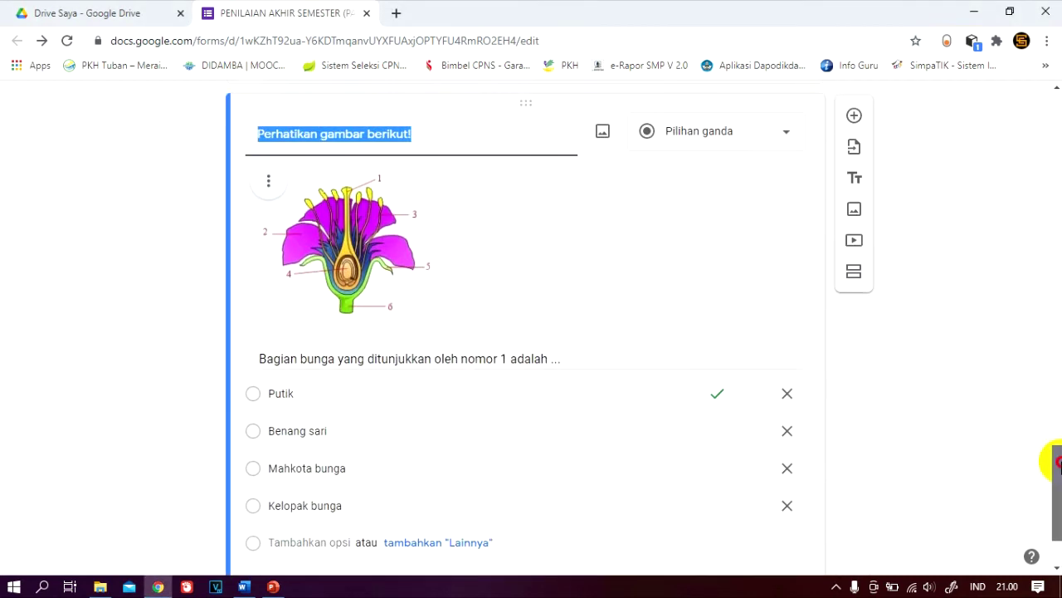
key(BackSpace)
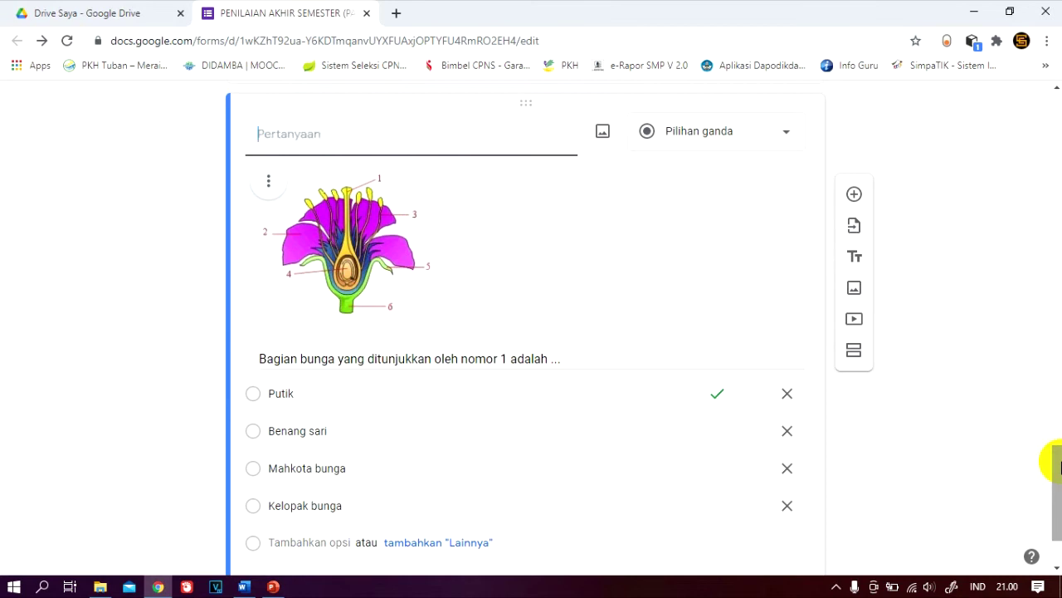
click(276, 195)
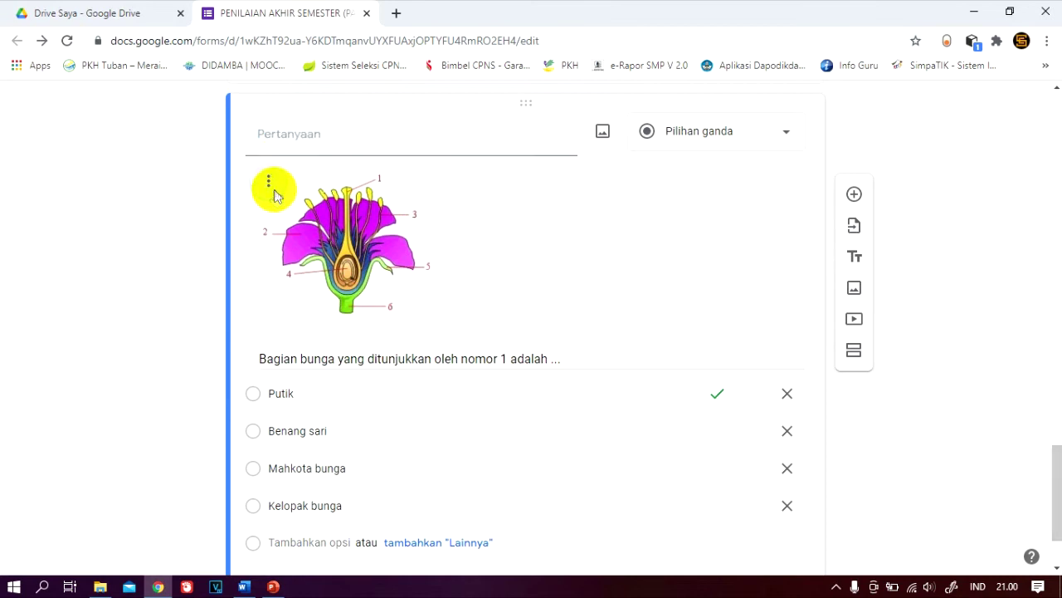
click(270, 185)
click(200, 340)
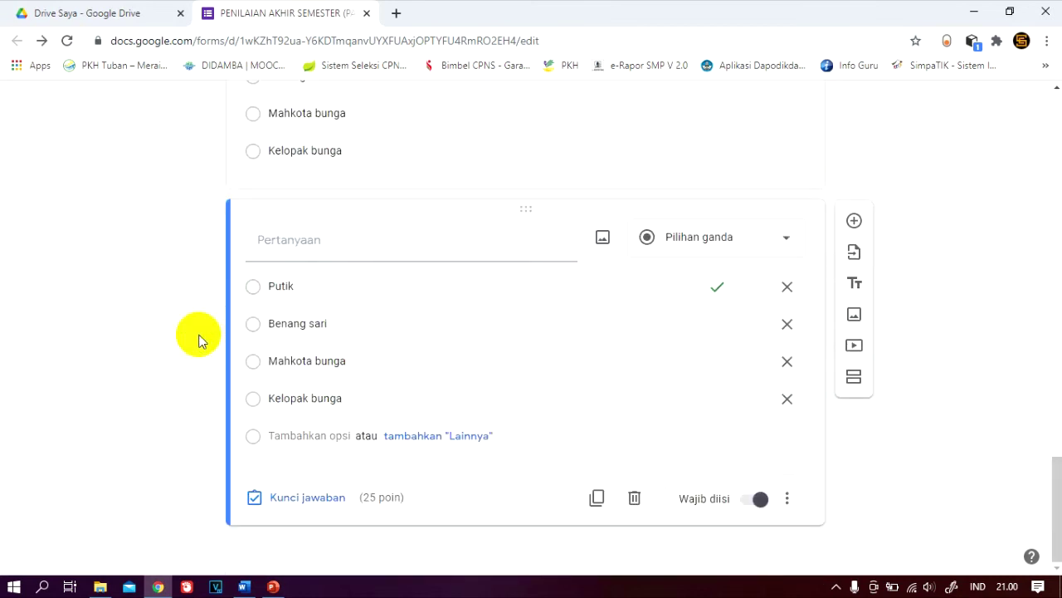
Copy question 3, "Peralatan berikut yang menunjukkan perubahan energi listrik menjadi panas adalah ...", from the Word document into the new question's text
click(244, 587)
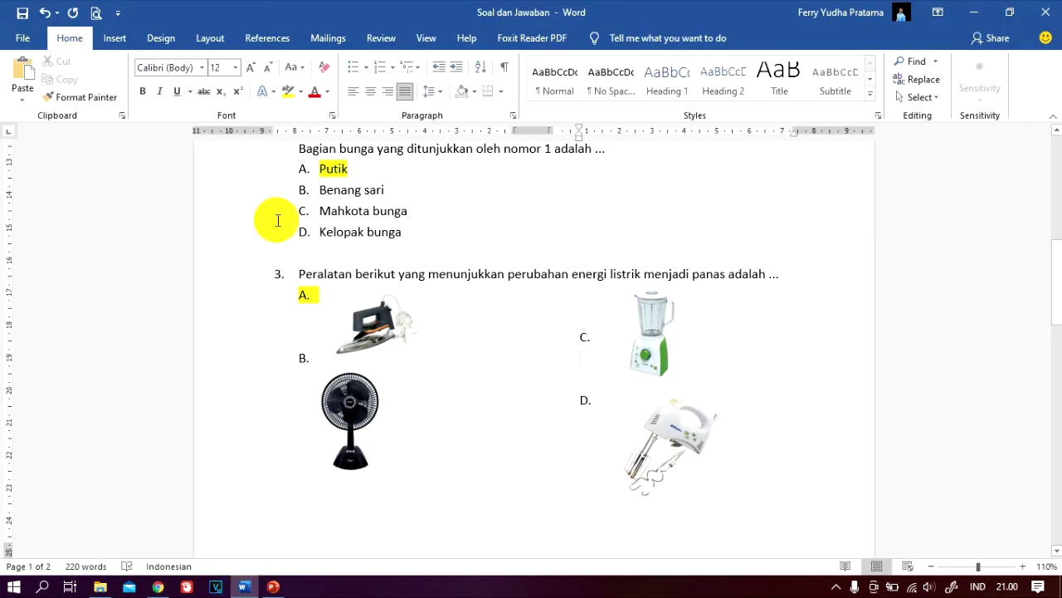
drag(299, 274, 777, 275)
key(ctrl+c)
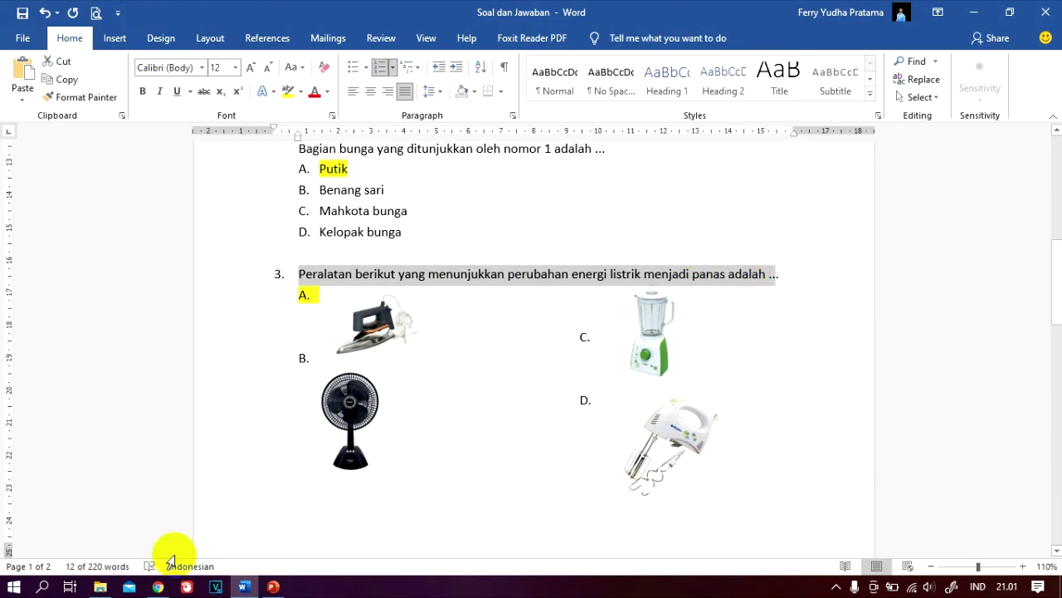
click(158, 587)
click(274, 240)
key(ctrl+v)
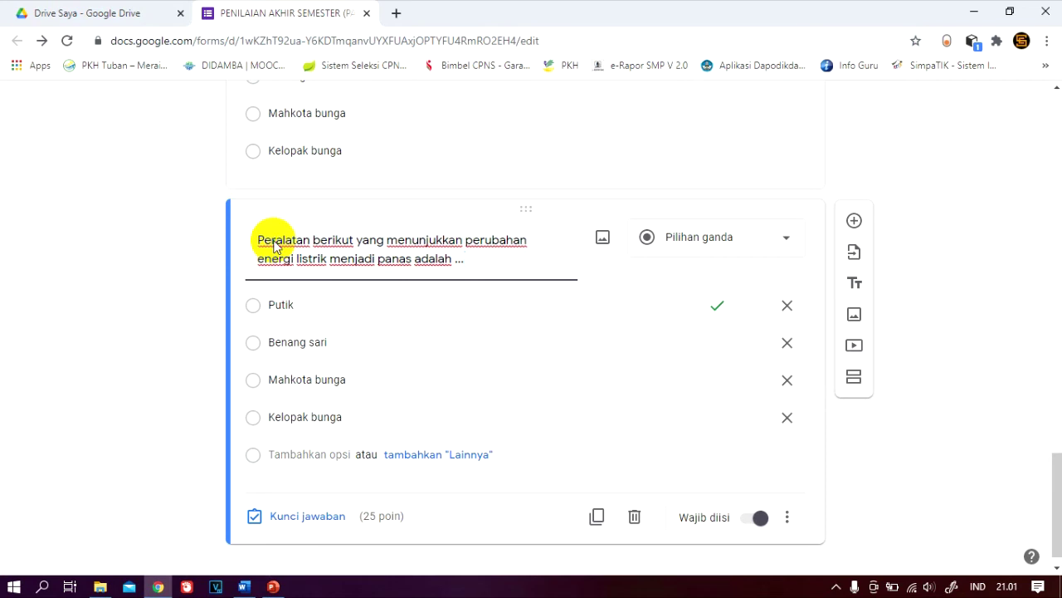
Replace the first option's text with "." and upload the iron picture "Jawaban 3A" from the tutorial folder to it
double_click(281, 304)
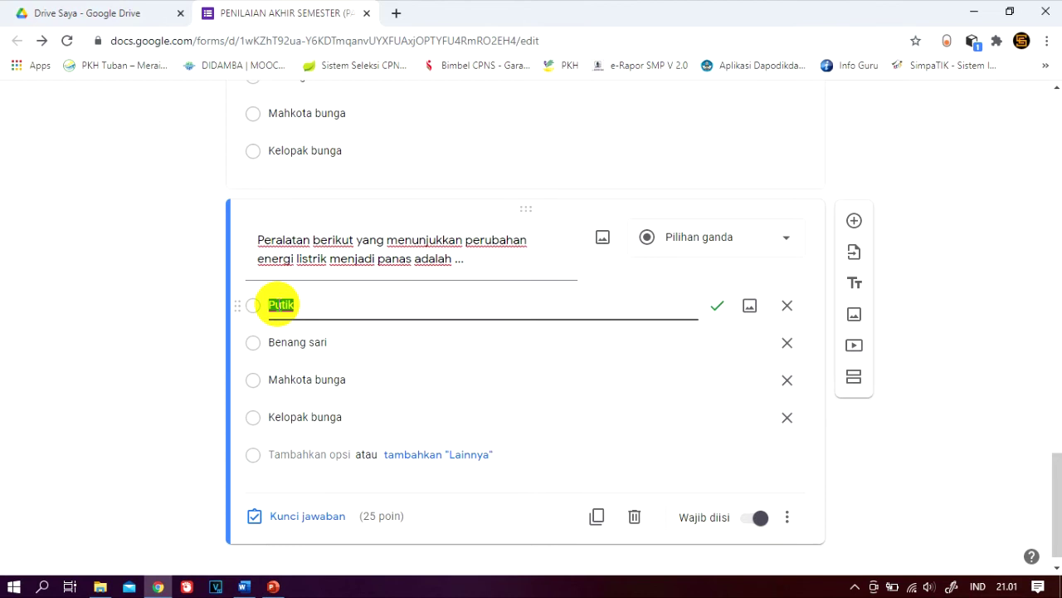
text(.)
click(751, 307)
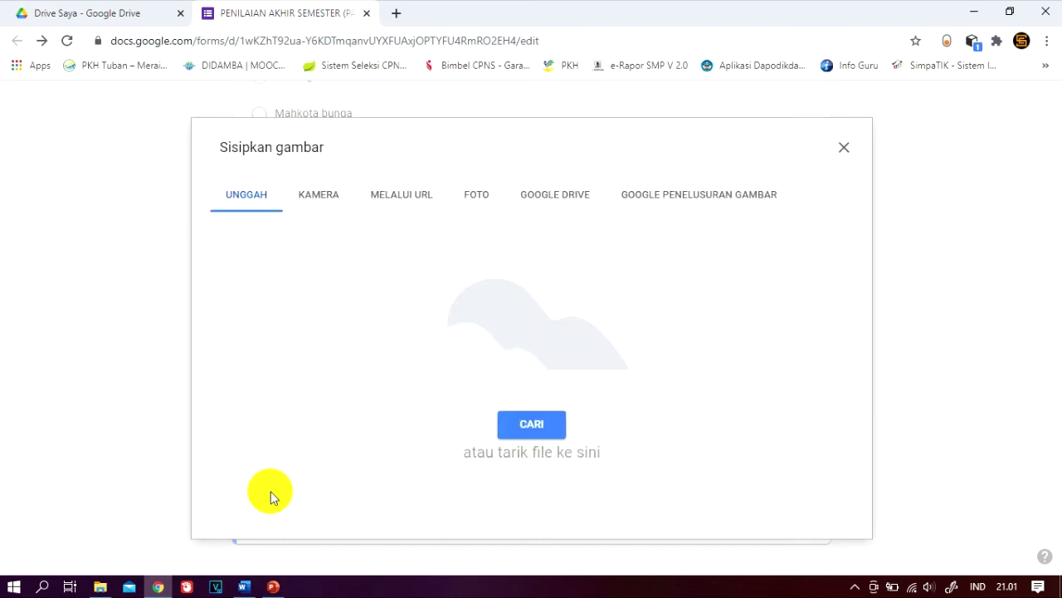
click(100, 586)
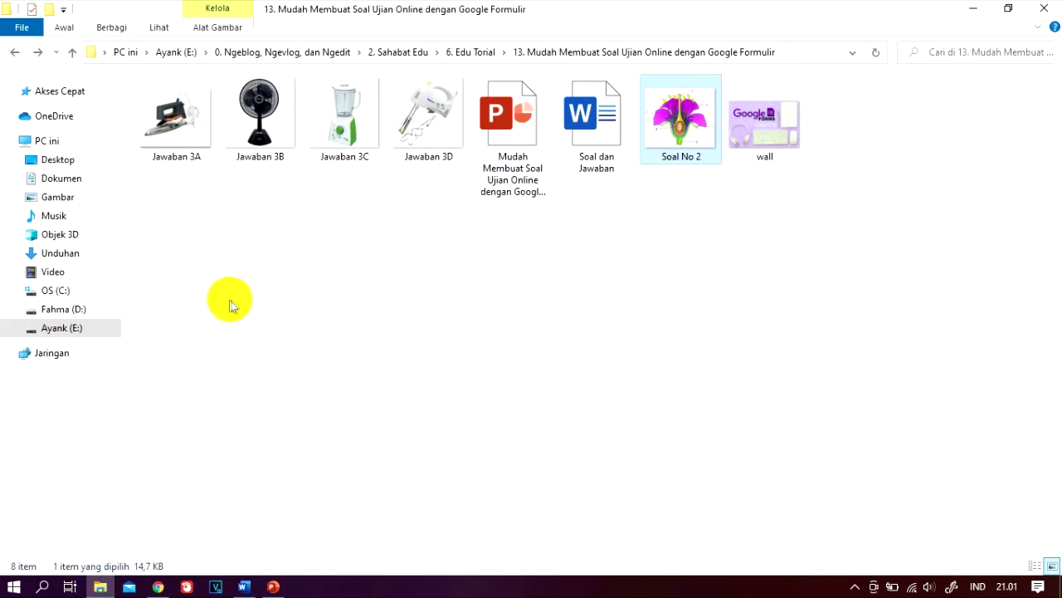
click(173, 139)
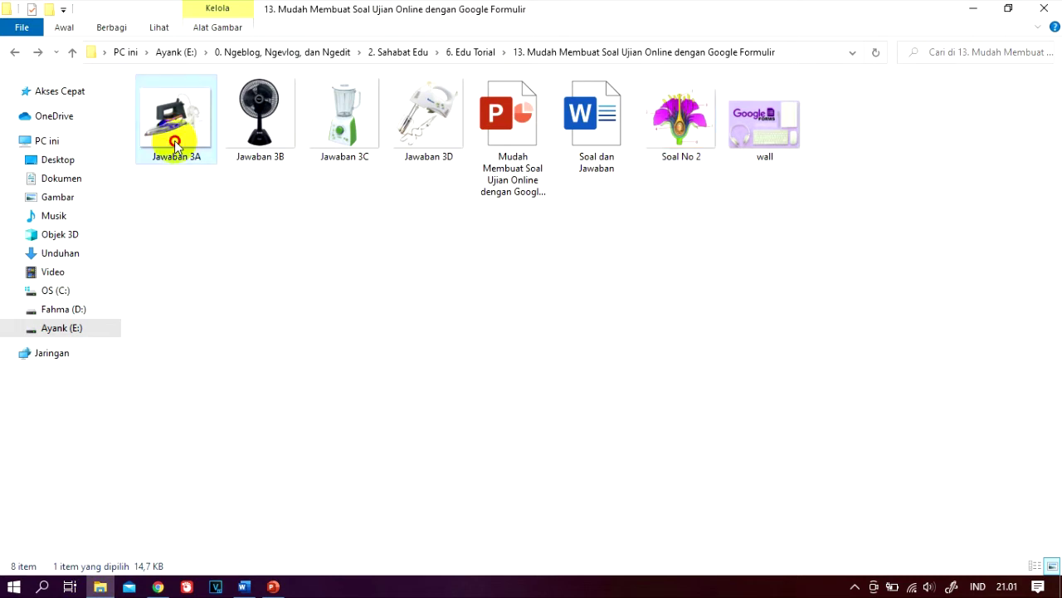
drag(173, 120, 530, 409)
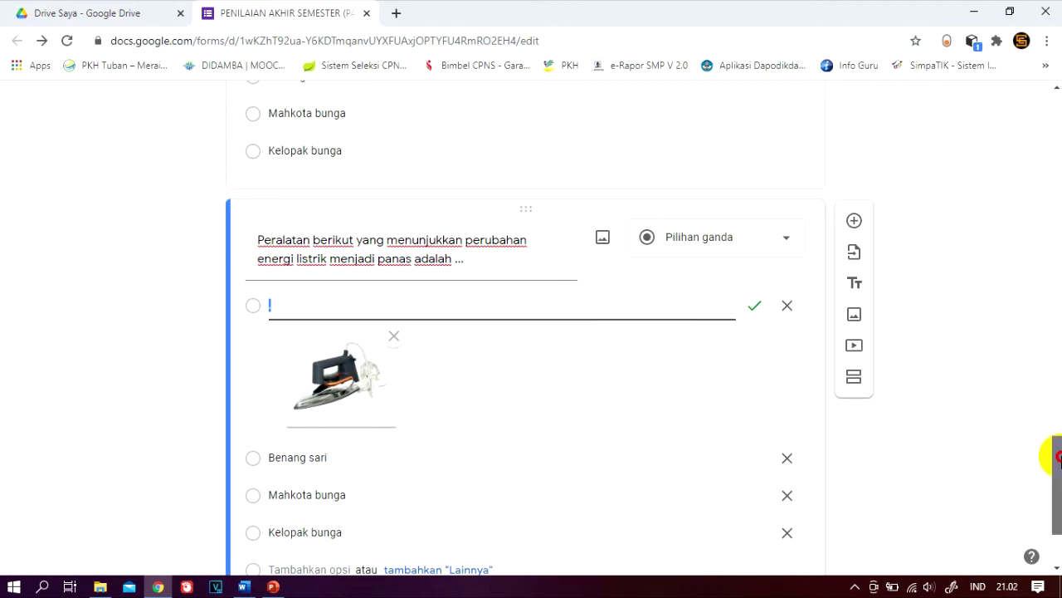
Replace the second option's text with a single apostrophe and upload the fan picture "Jawaban 3B" to it
scroll(1050, 450, down, 2)
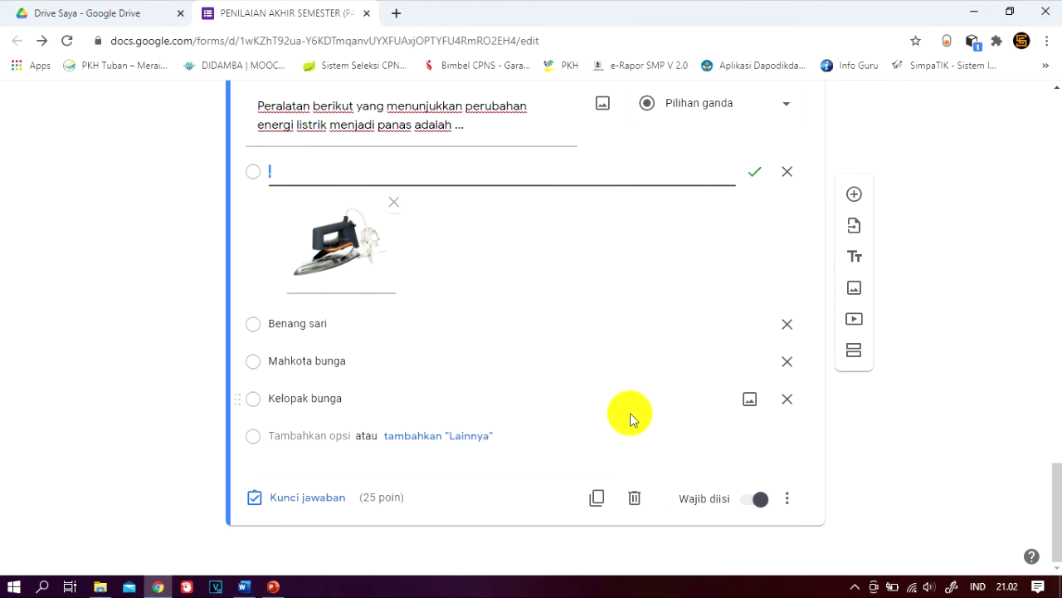
click(315, 325)
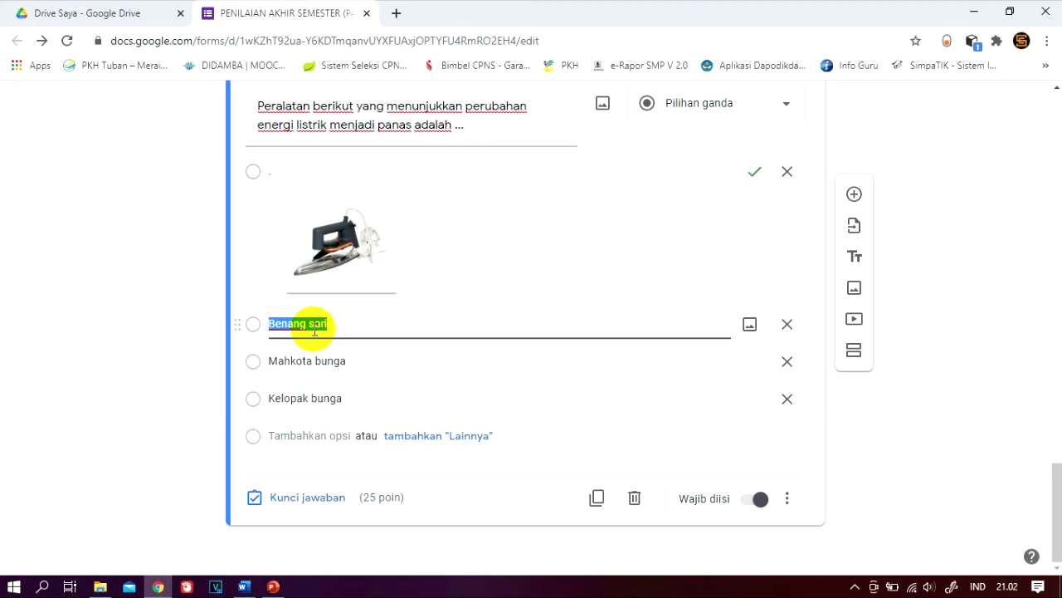
key(BackSpace)
click(750, 324)
drag(256, 119, 523, 423)
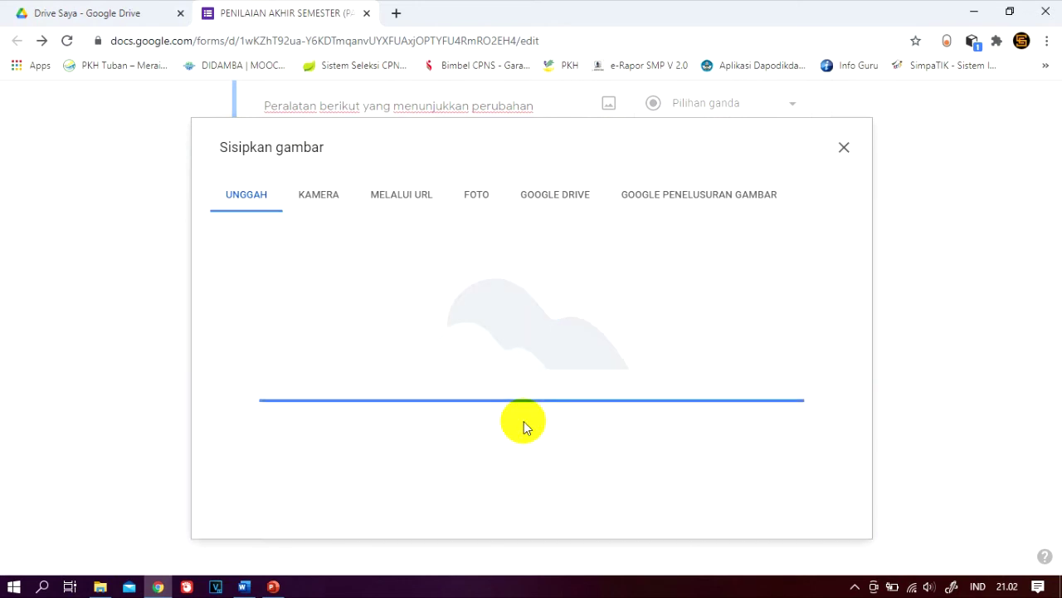
Replace the third option's text with a comma and upload the blender picture "Jawaban 3C" to it
click(309, 478)
key(BackSpace)
click(748, 480)
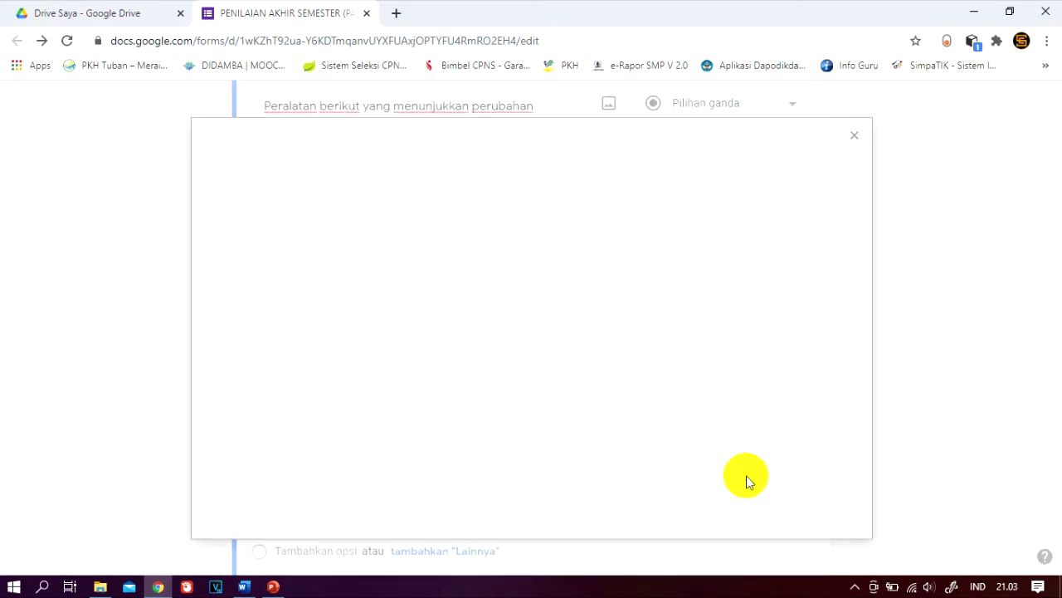
key(alt+Tab)
drag(371, 90, 536, 425)
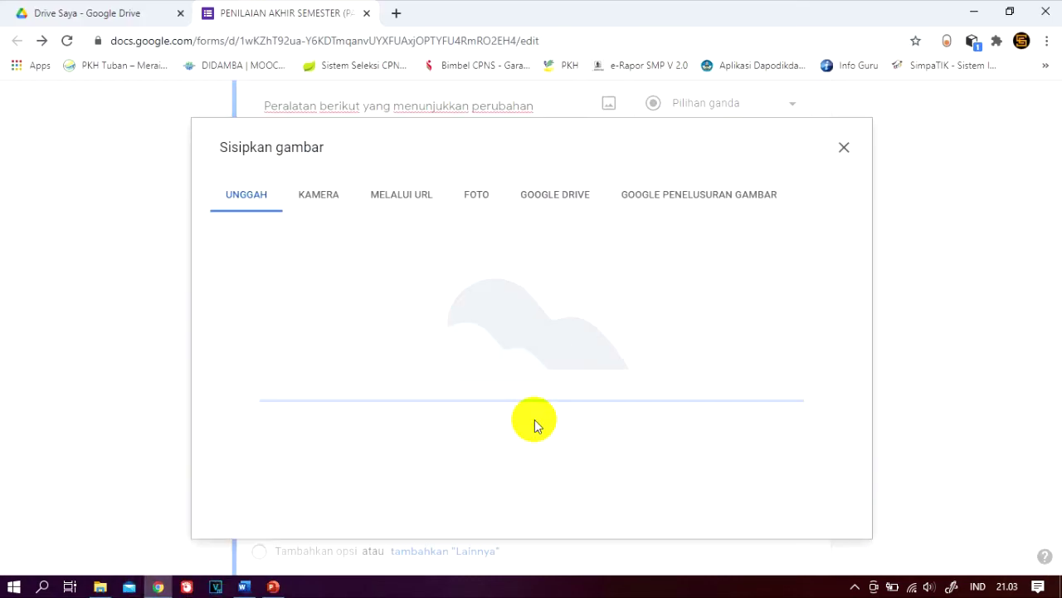
Replace the fourth option's text with ".." and upload the mixer picture "Jawaban 3D" to it
scroll(545, 427, down, 2)
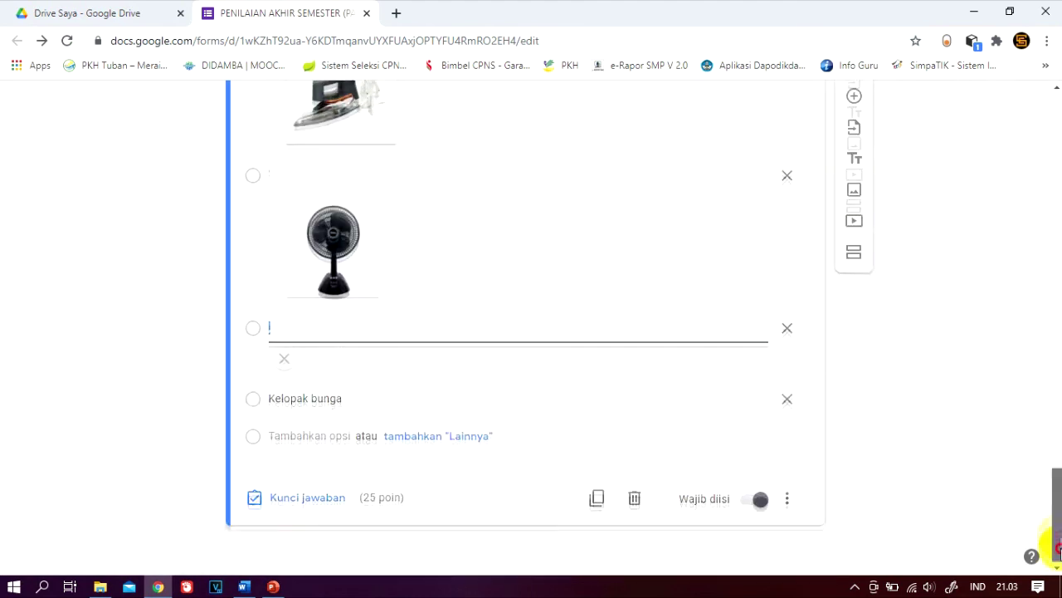
triple_click(296, 479)
key(BackSpace)
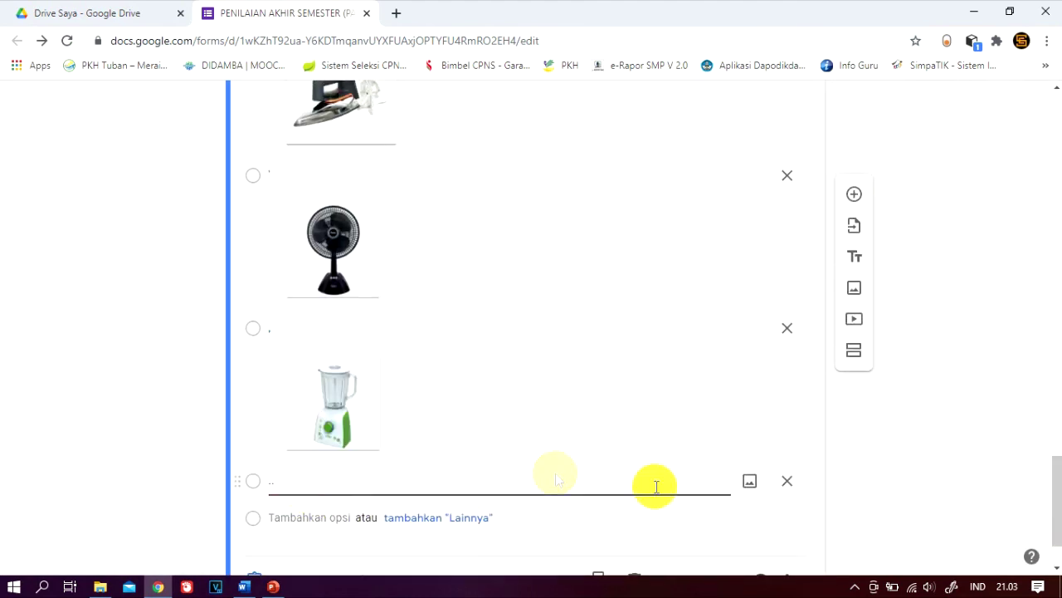
click(749, 481)
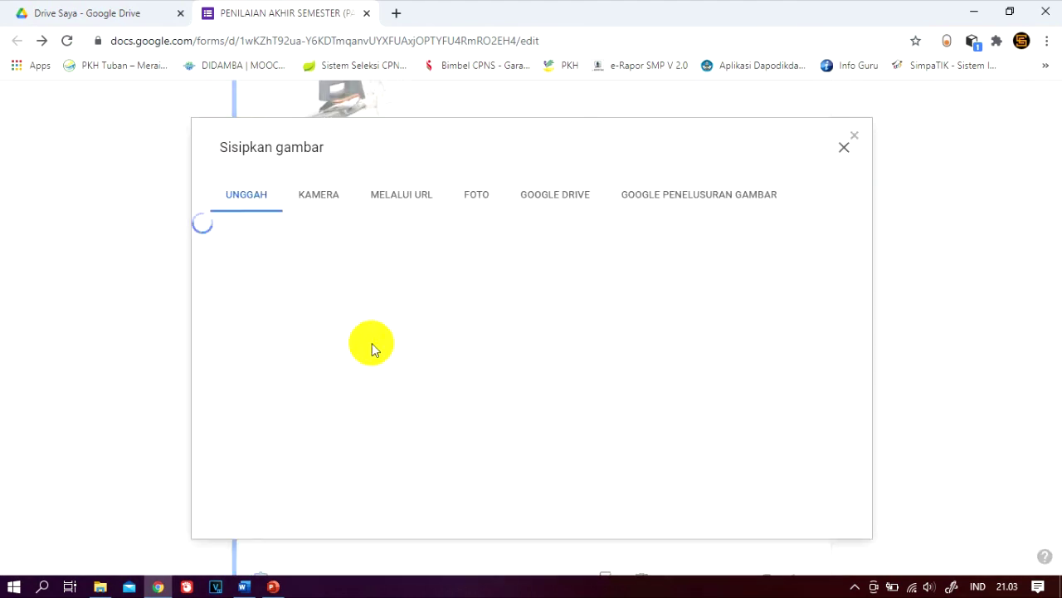
key(alt+Tab)
drag(444, 121, 518, 422)
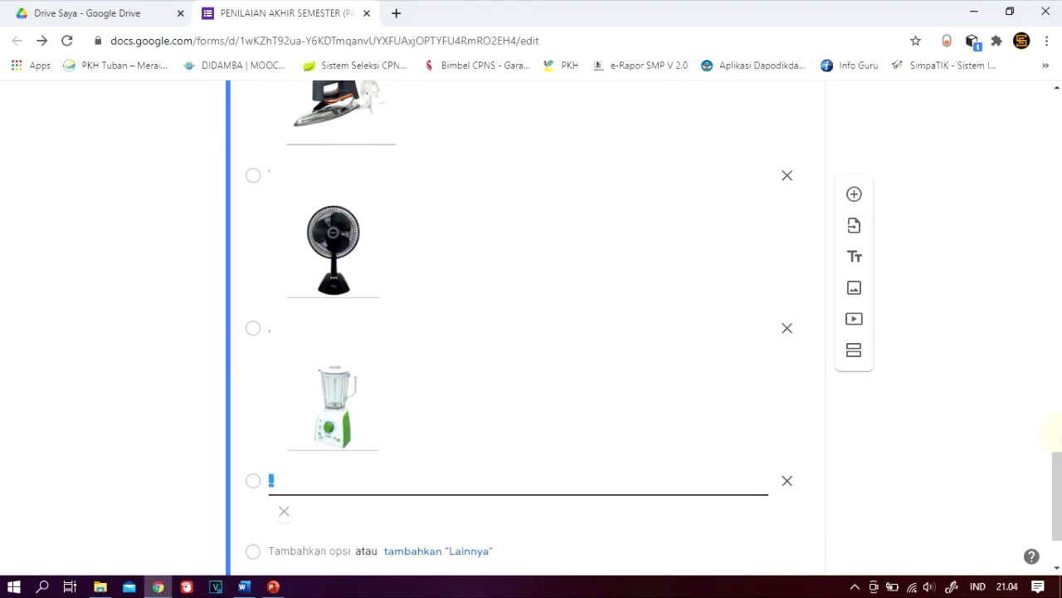
Duplicate the question with the four appliance pictures and clear the question text in the copy
drag(1056, 470, 1059, 501)
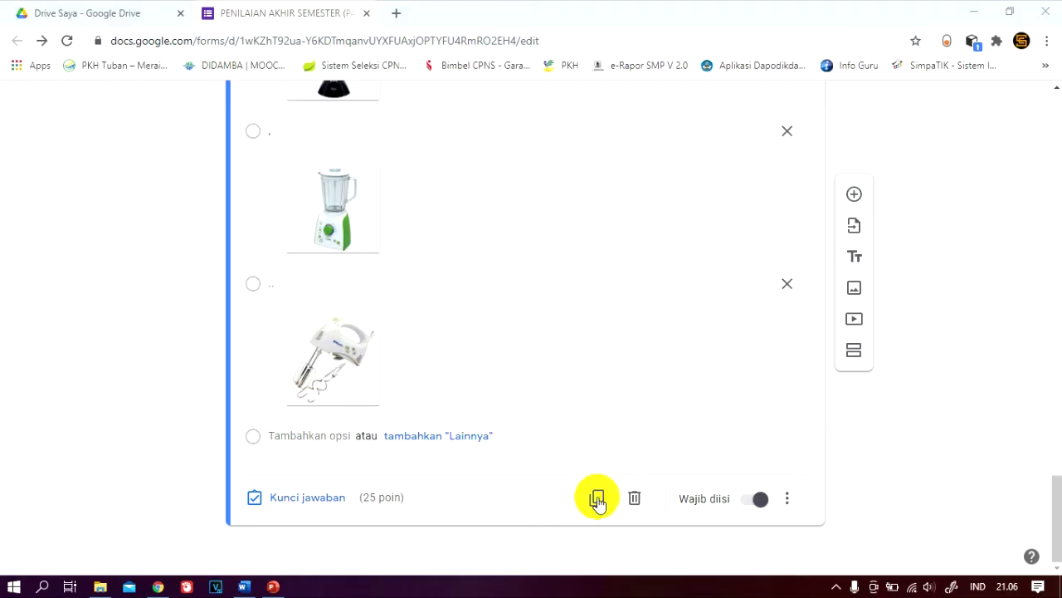
click(596, 499)
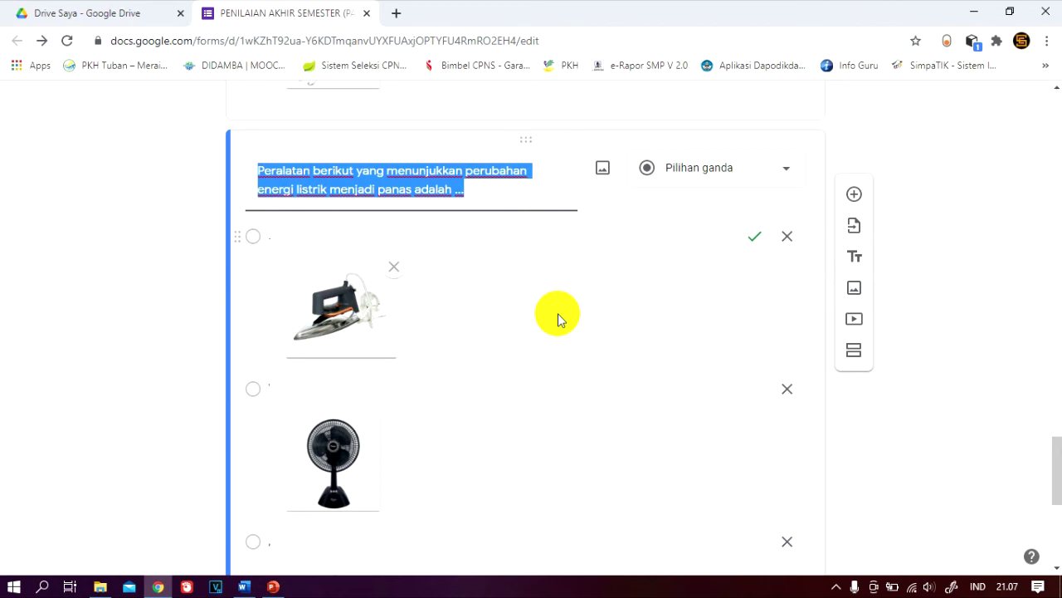
key(BackSpace)
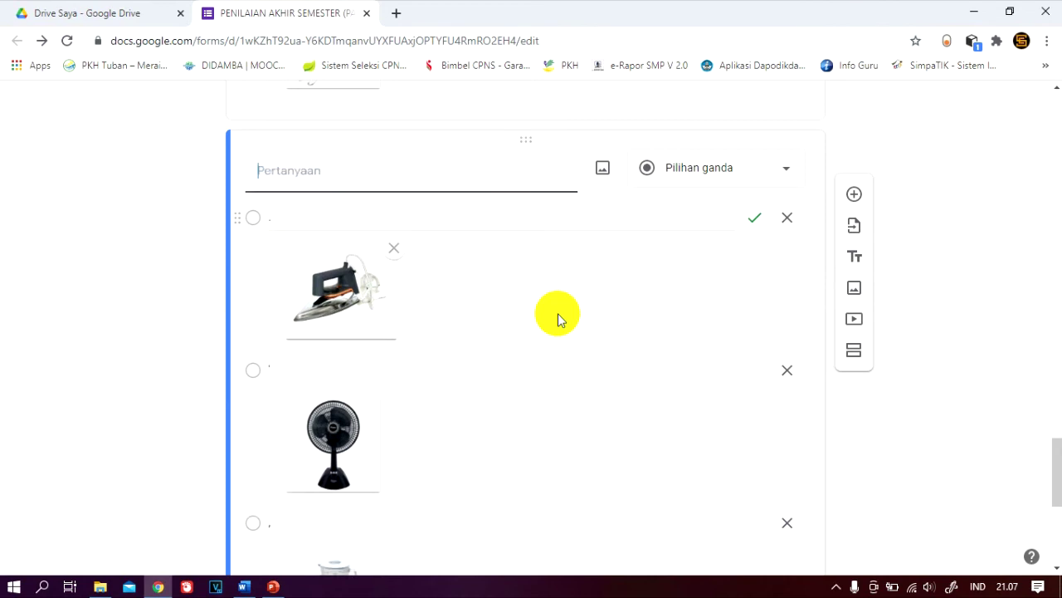
Remove the iron, fan, blender and mixer pictures from the options of the duplicated question
click(395, 250)
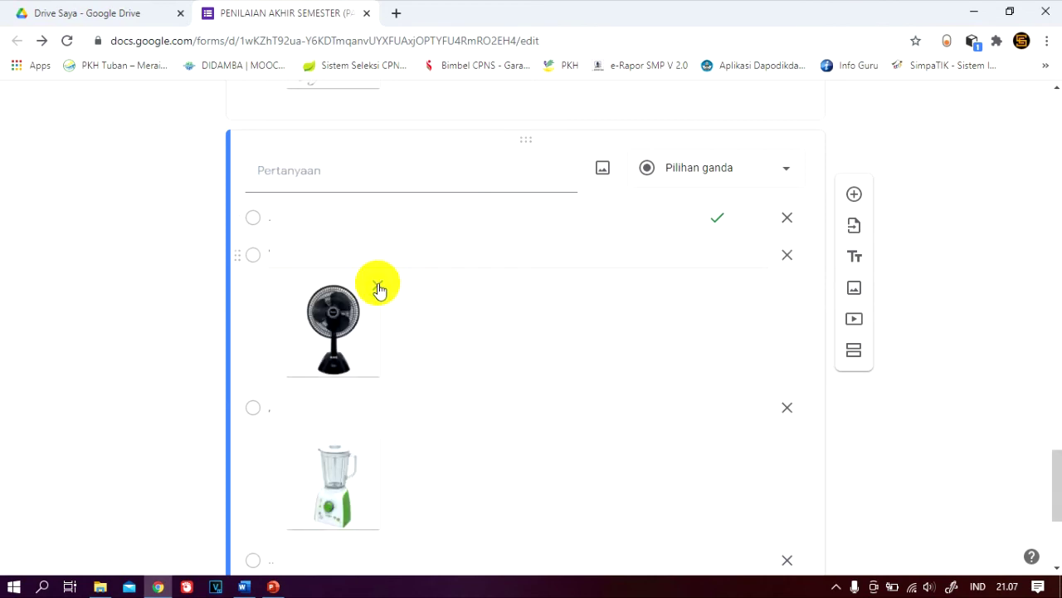
click(378, 287)
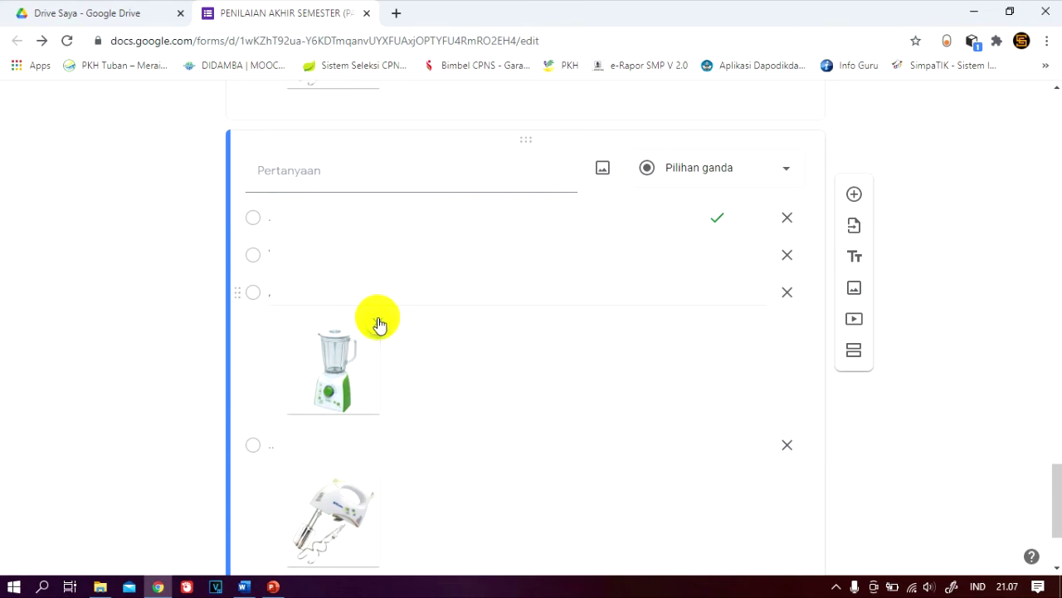
click(378, 322)
click(378, 360)
Switch to the Word document and paste a screenshot of the page with the question 4 reading paragraph below question 5
click(243, 587)
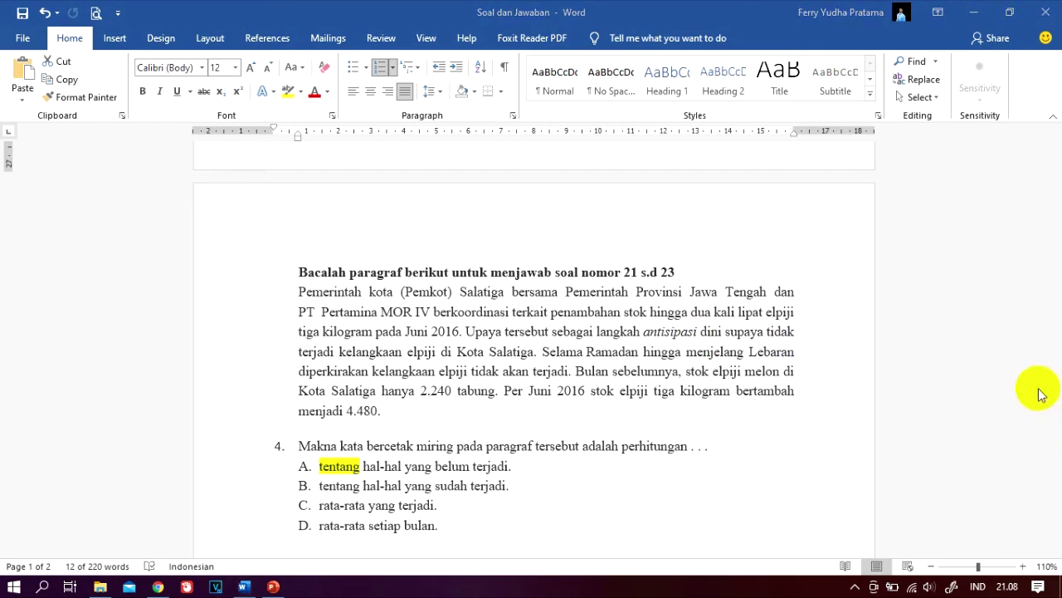
drag(1057, 390, 1057, 427)
click(473, 464)
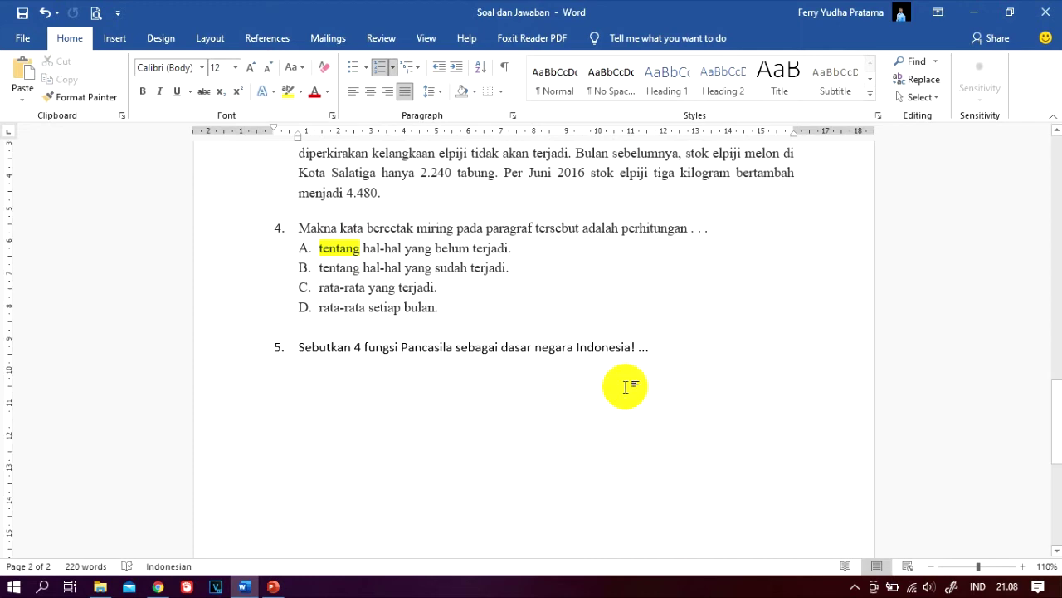
click(677, 359)
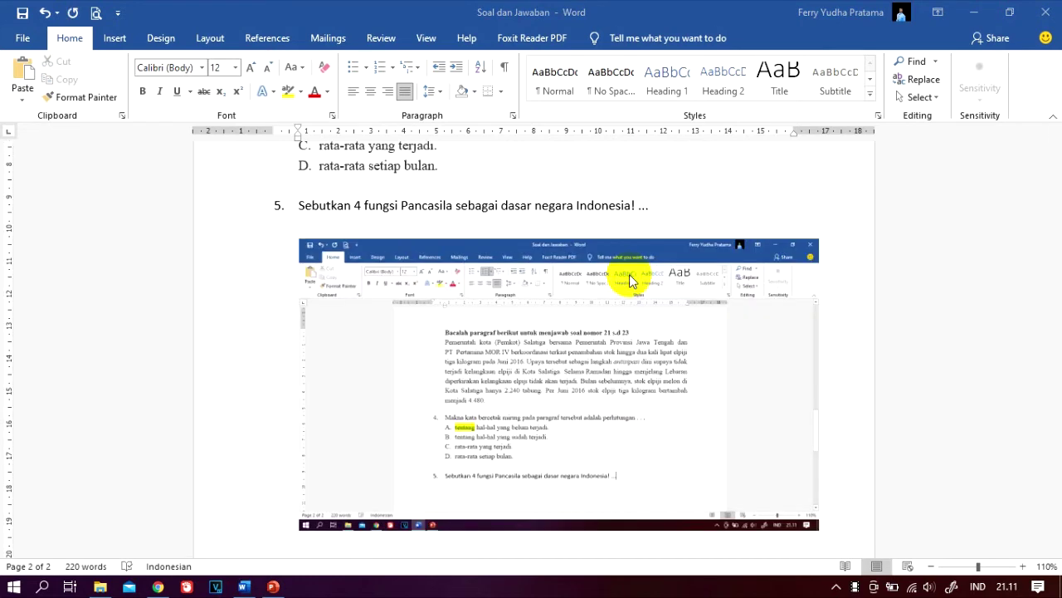
Save the pasted screenshot as a PNG picture named "soal paragraf" in Documents and delete it from the Word document
click(608, 365)
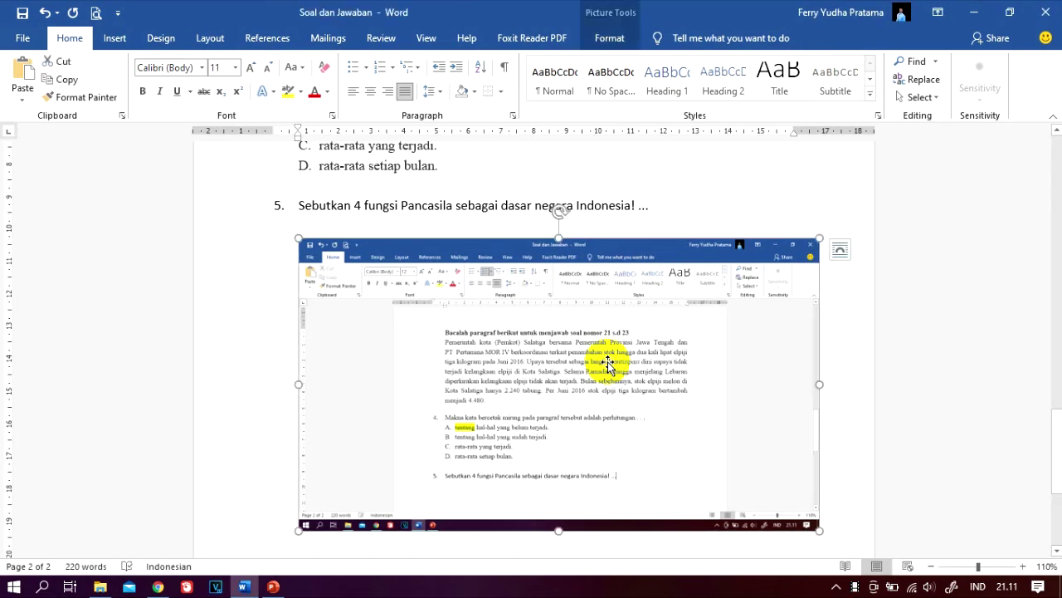
right_click(609, 366)
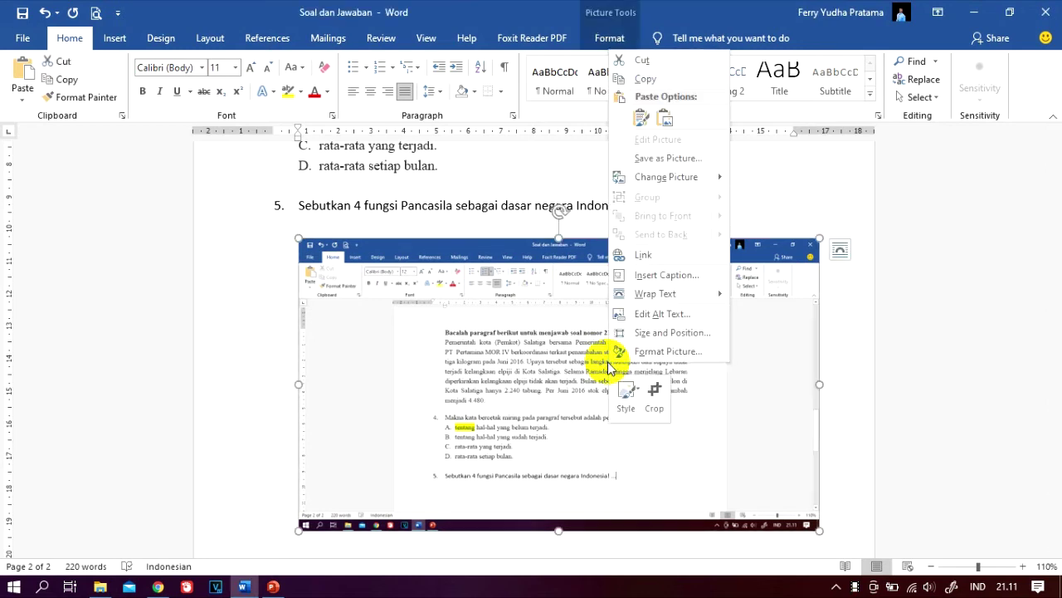
click(664, 158)
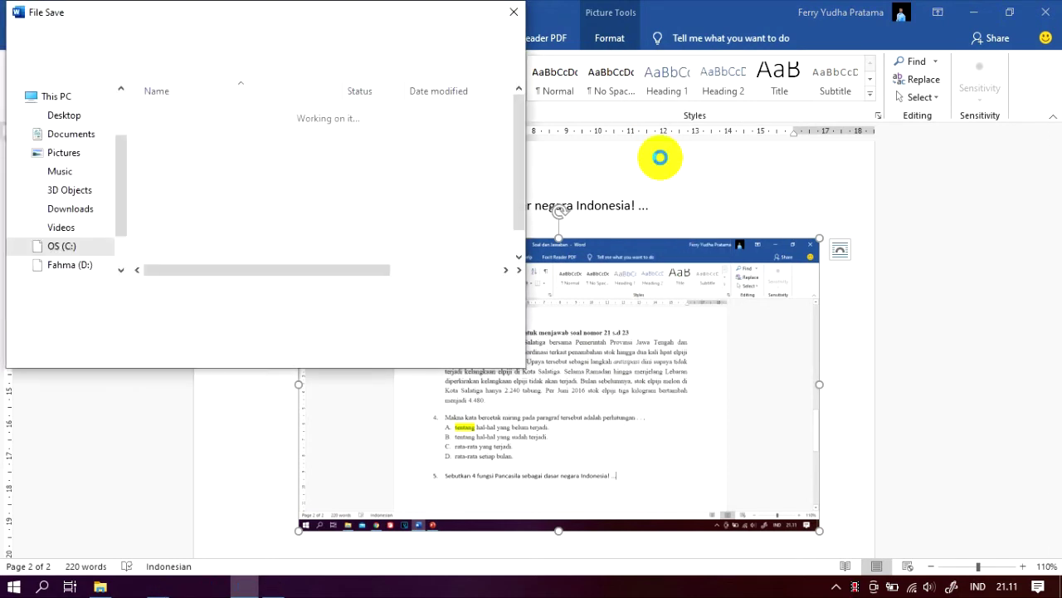
click(77, 134)
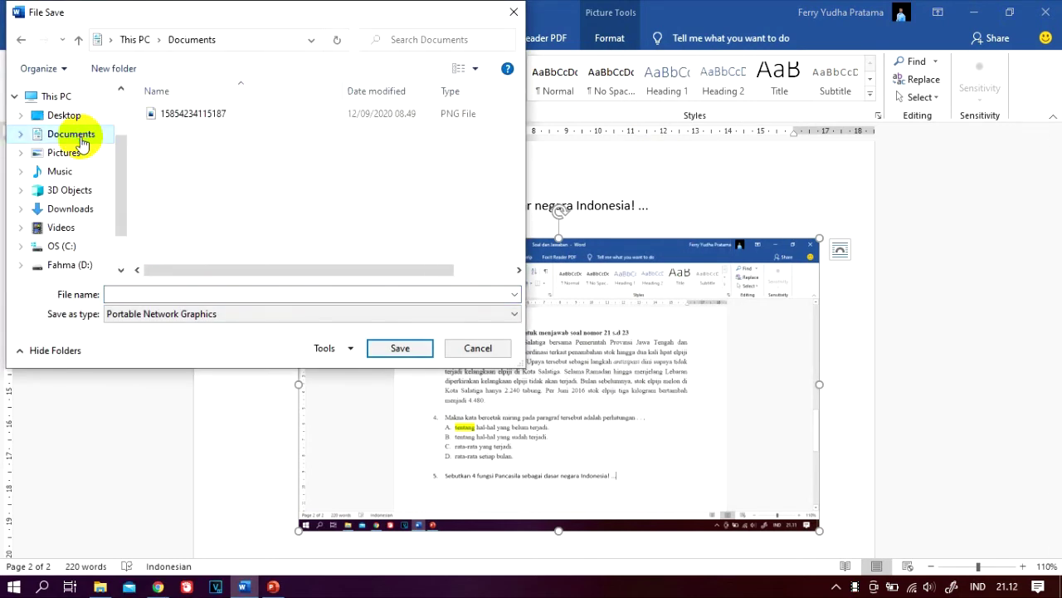
click(196, 294)
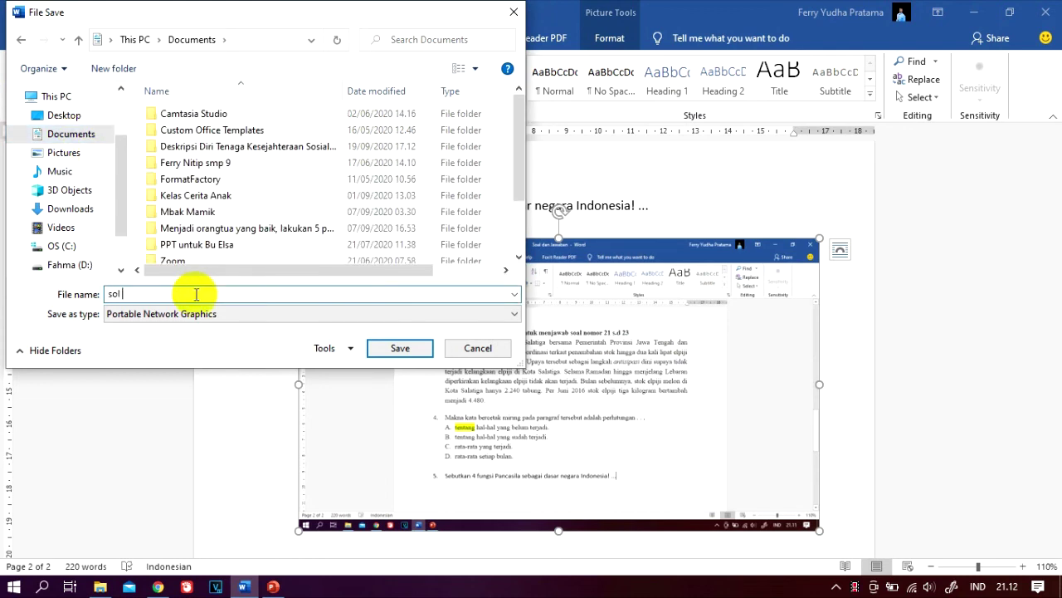
text(soal paragraf)
key(Return)
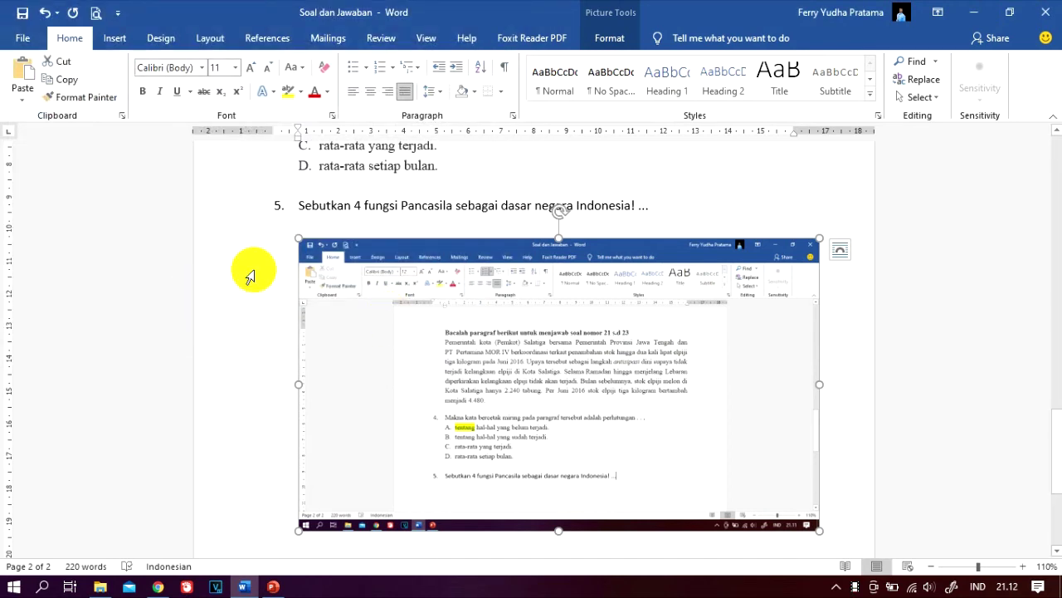
key(Delete)
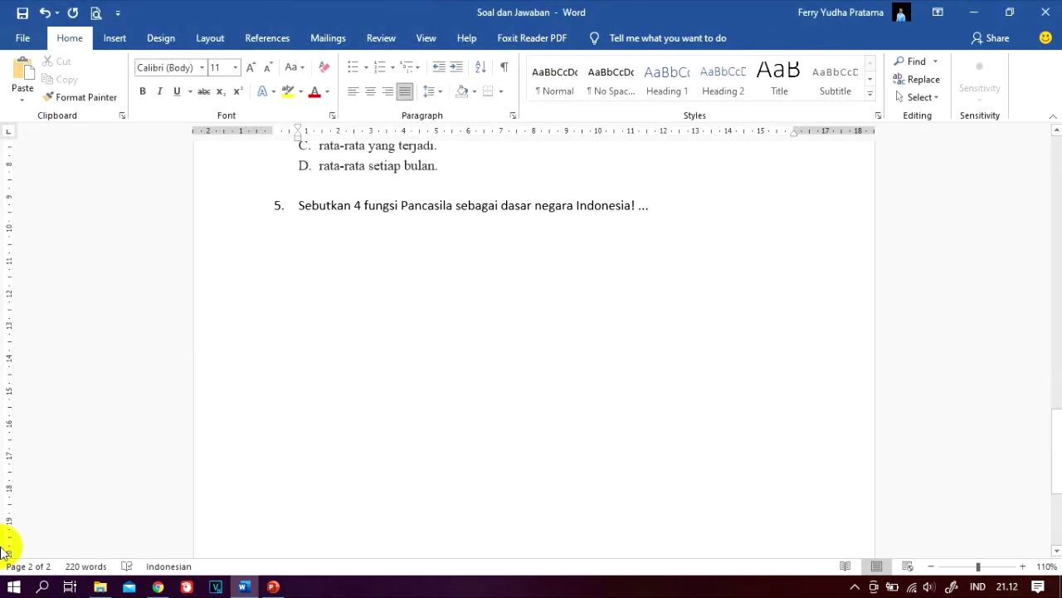
In File Explorer, sort the Documents folder by modification date and paste its "soal paragraf" picture into the tutorial folder
click(101, 587)
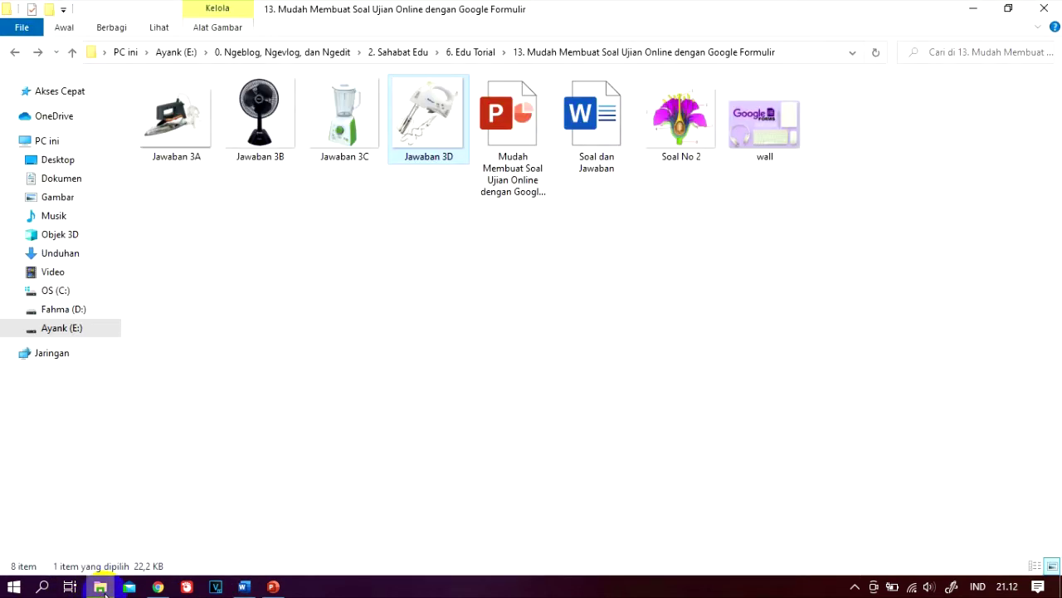
click(70, 183)
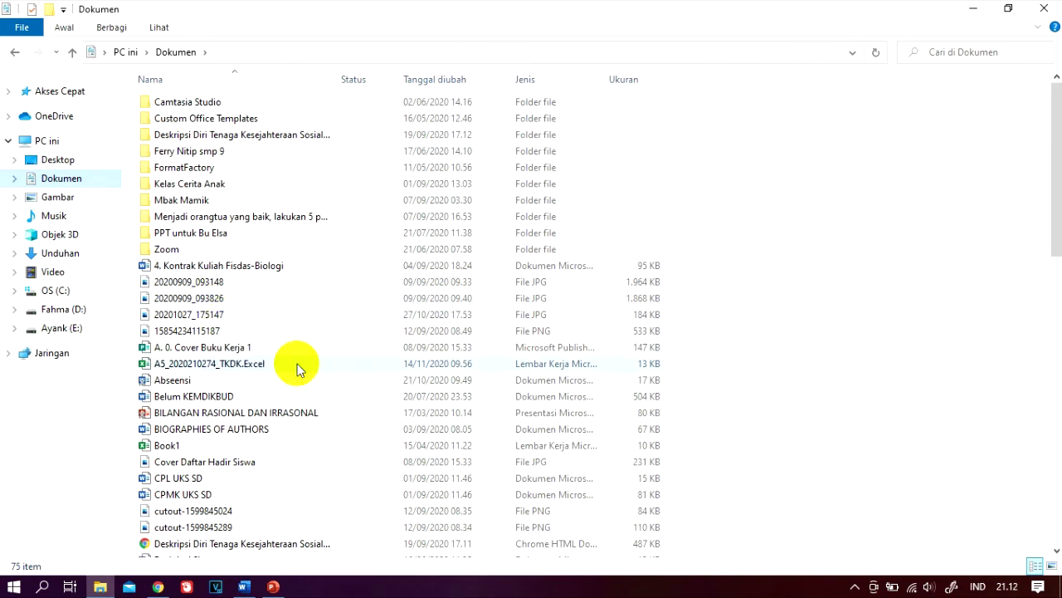
click(455, 81)
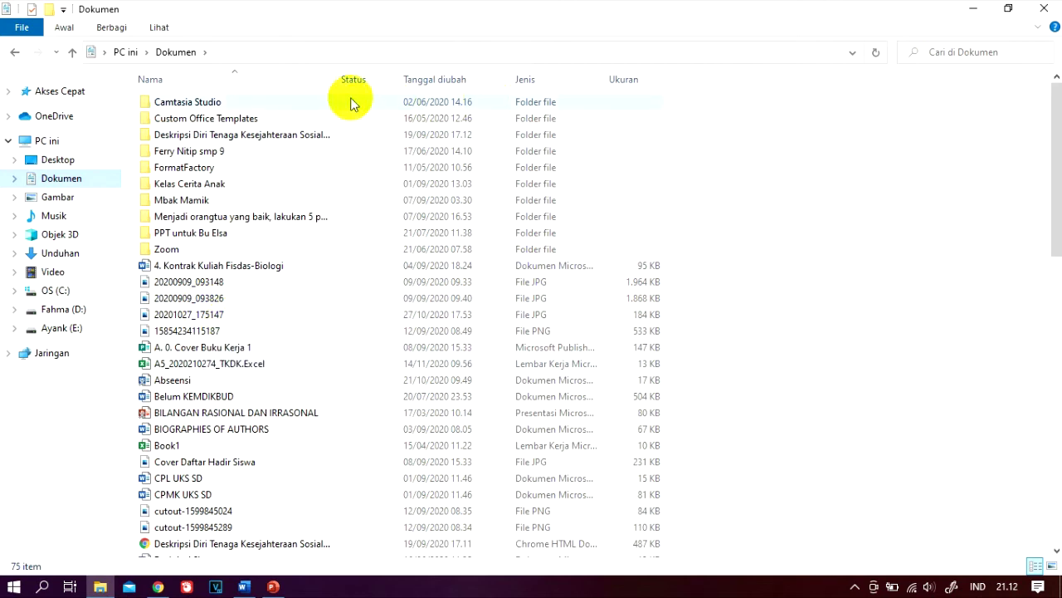
click(207, 105)
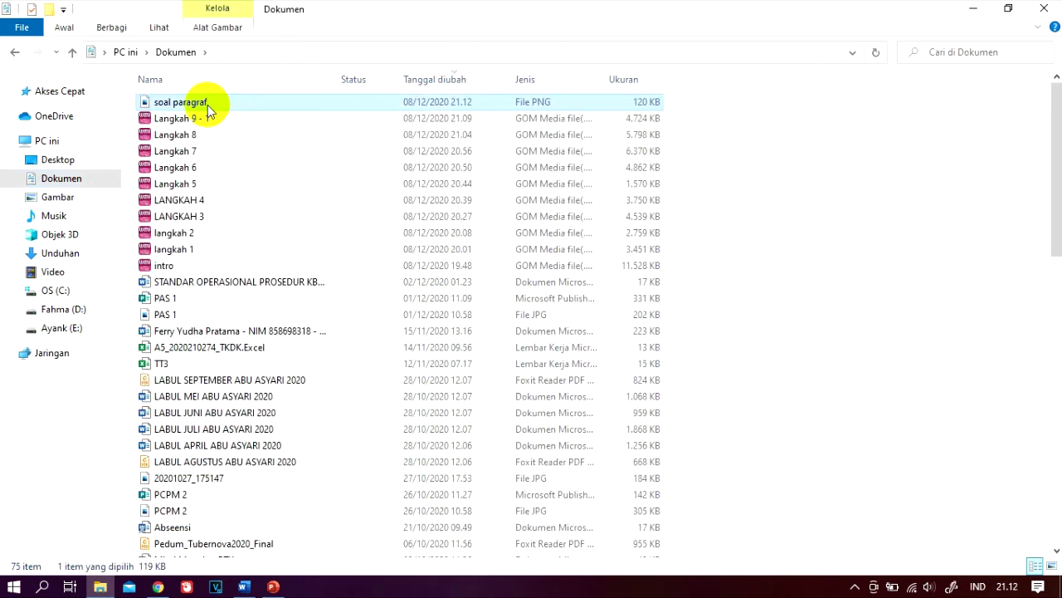
click(15, 53)
click(805, 388)
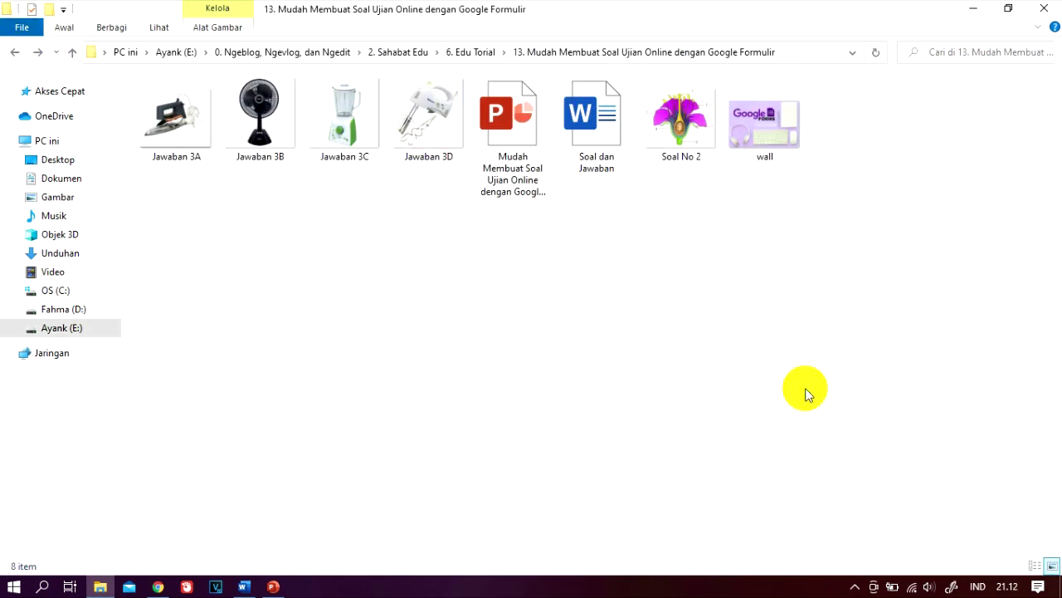
key(ctrl+v)
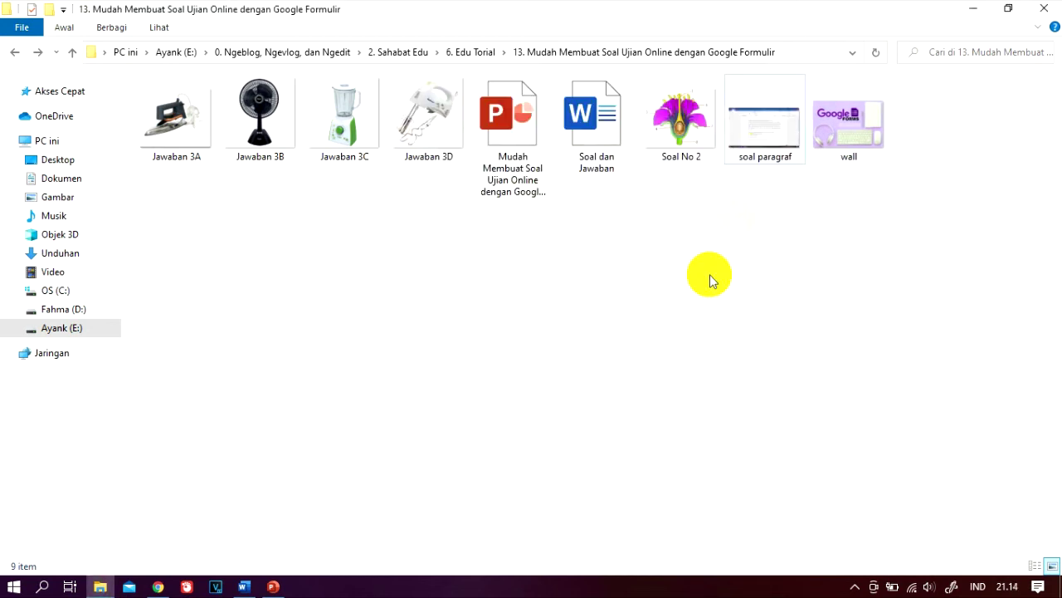
Open "soal paragraf" in Paint, crop it to the reading paragraph at about 666 x 220 px, and save it on closing
click(772, 156)
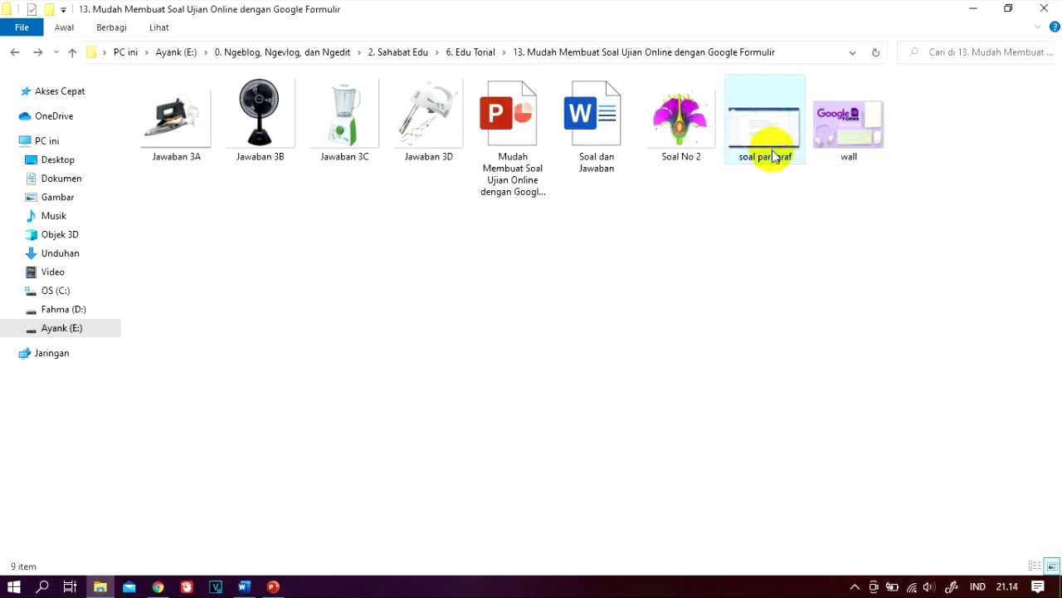
right_click(772, 156)
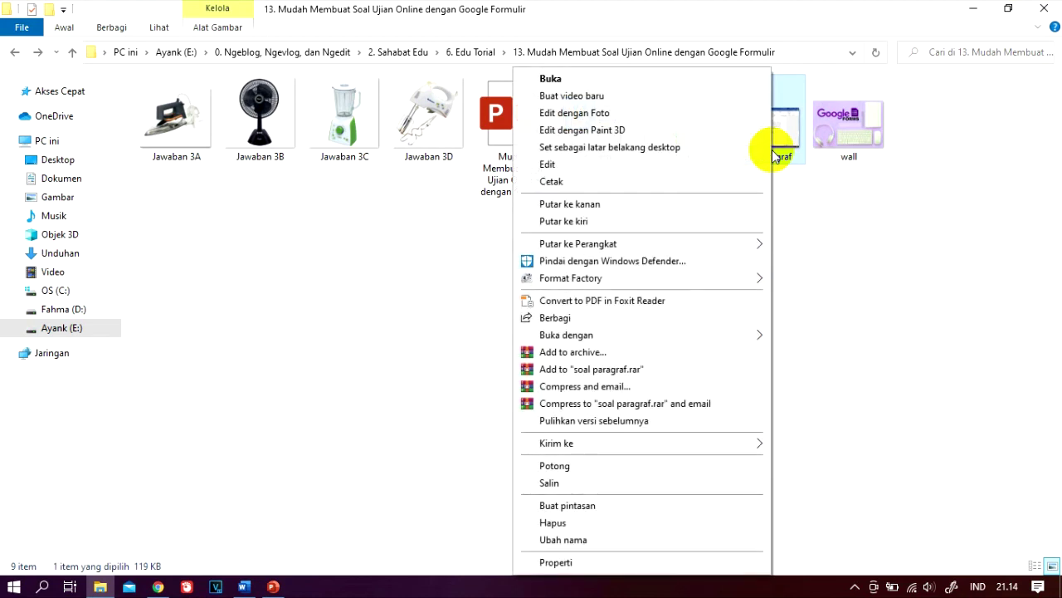
click(567, 166)
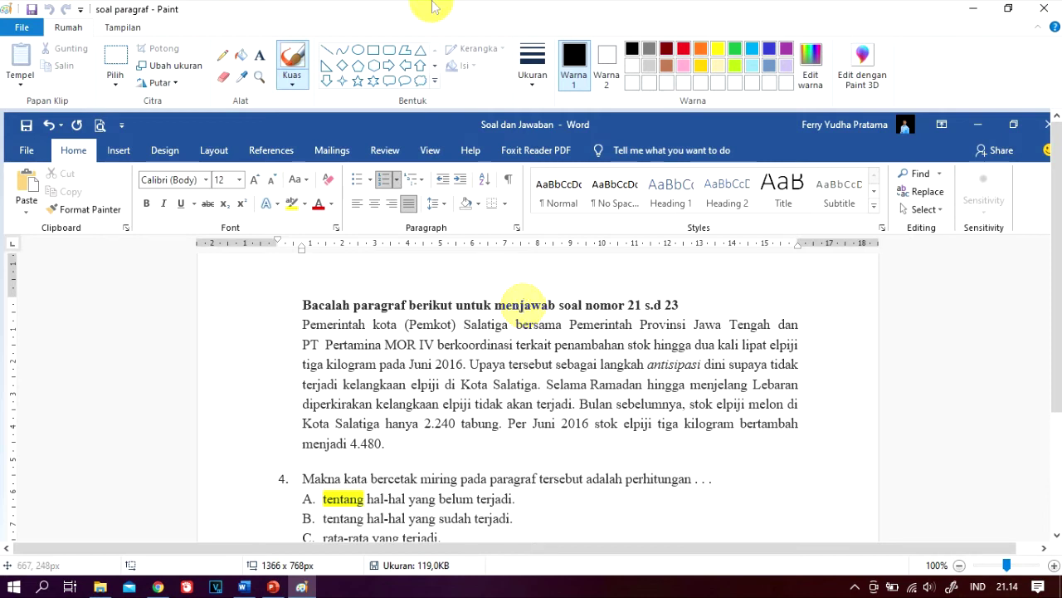
click(116, 59)
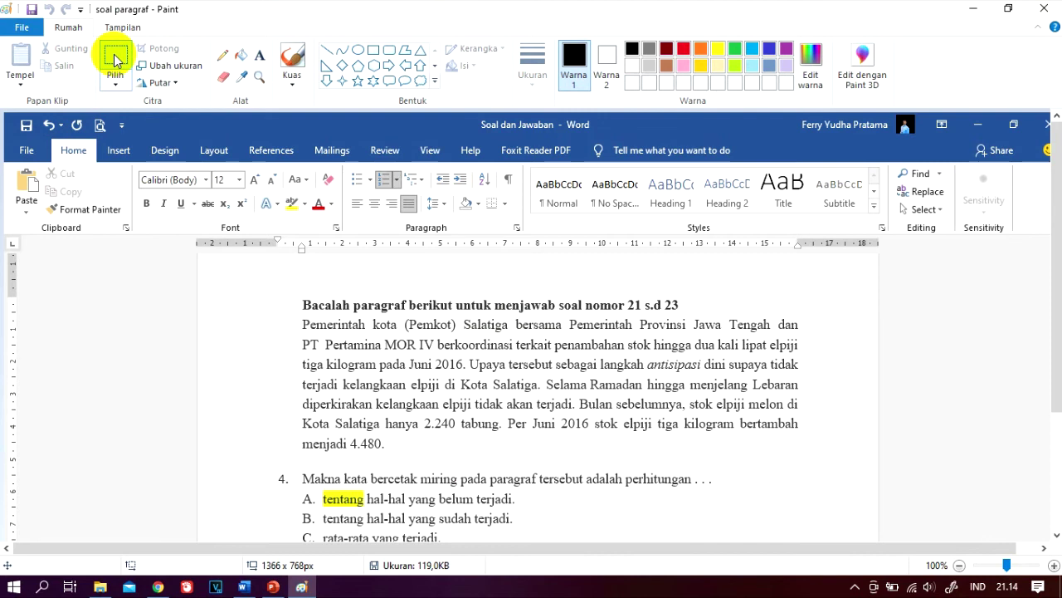
mouse_move(290, 287)
mouse_down()
mouse_move(806, 443)
mouse_move(806, 458)
mouse_up()
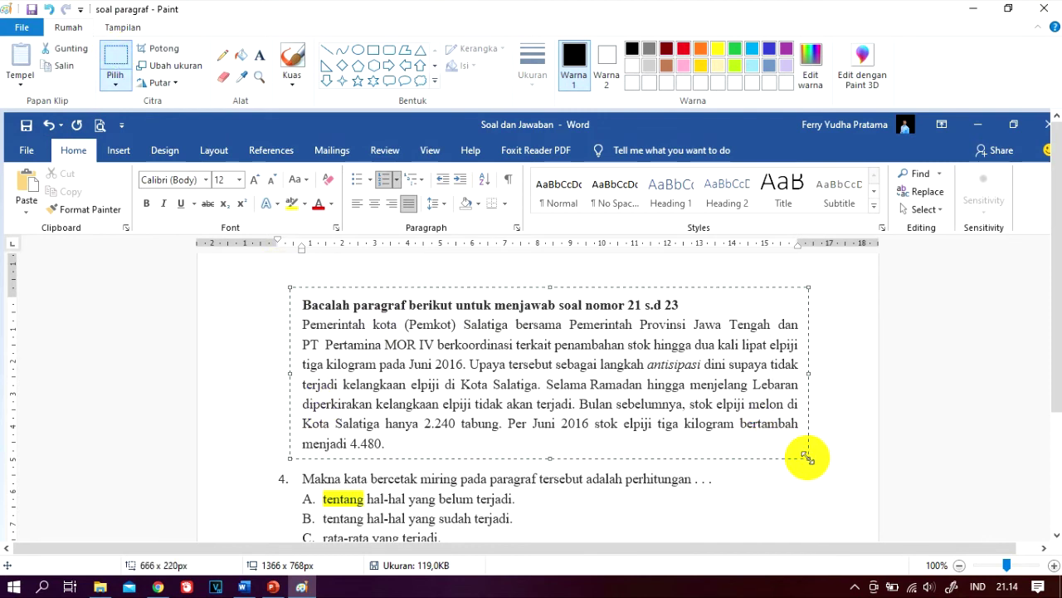
click(163, 52)
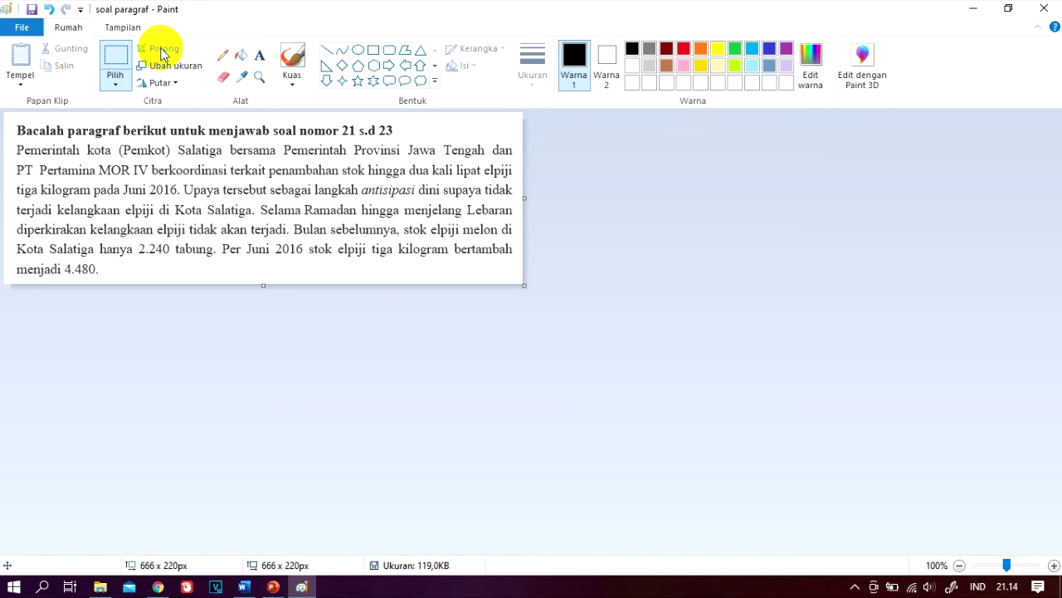
click(1045, 8)
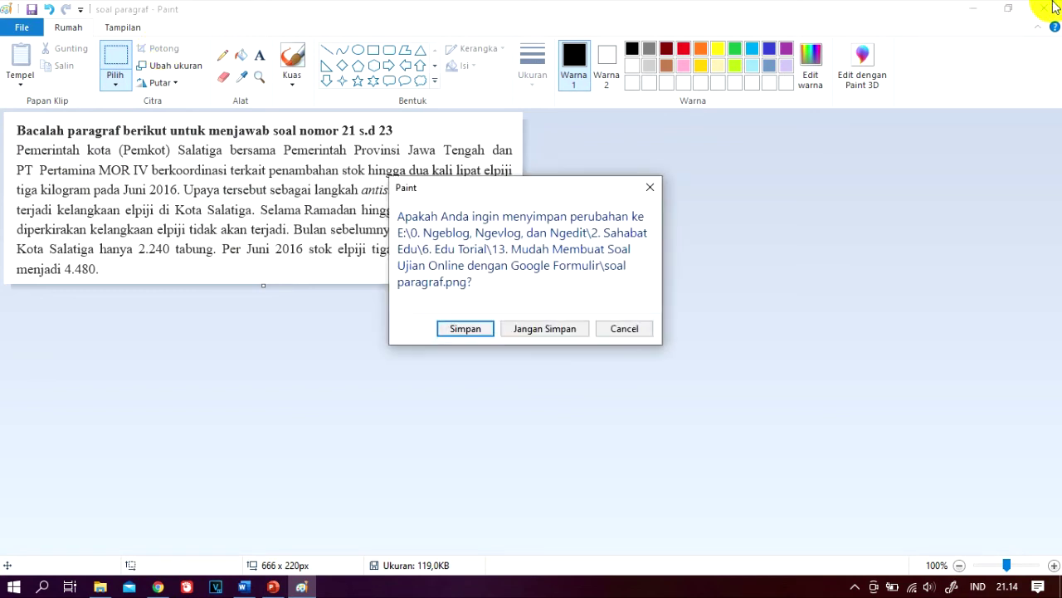
click(481, 329)
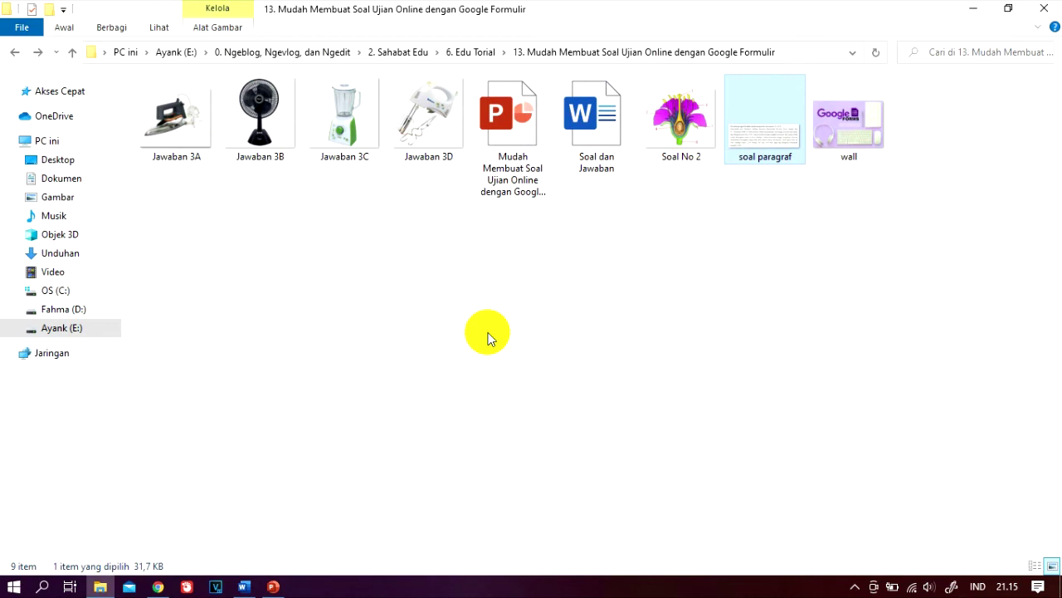
Return to the form in the browser and upload the "soal paragraf" picture as the new question's image
key(alt+Tab)
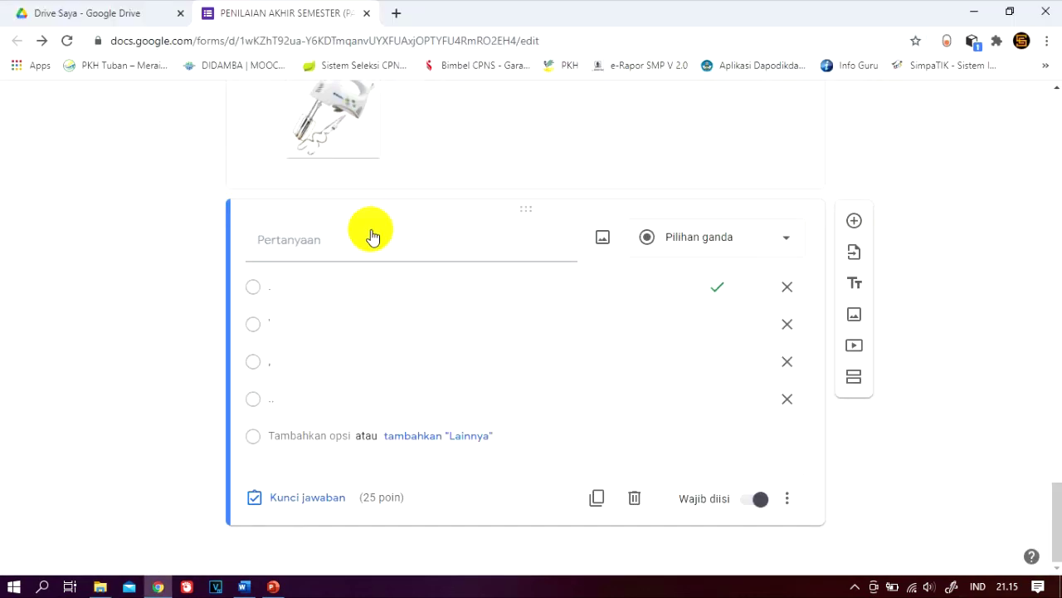
click(603, 240)
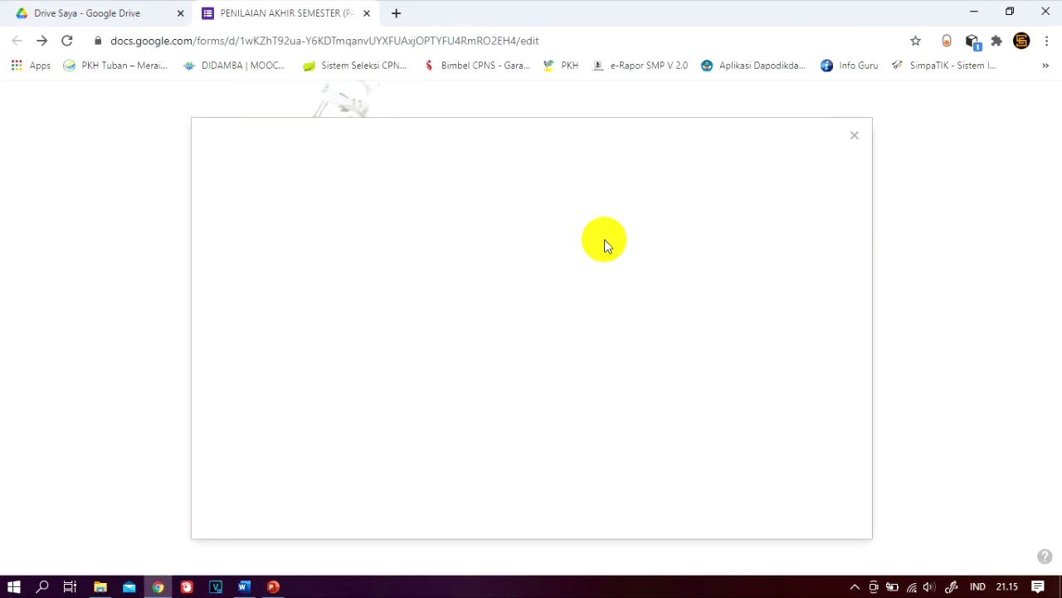
click(100, 586)
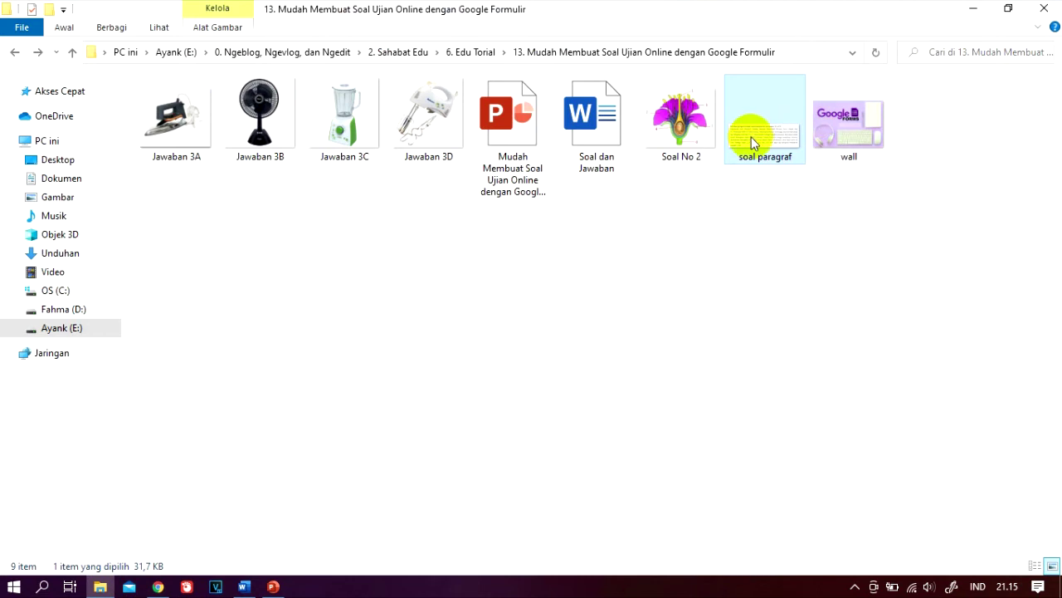
drag(754, 144, 490, 370)
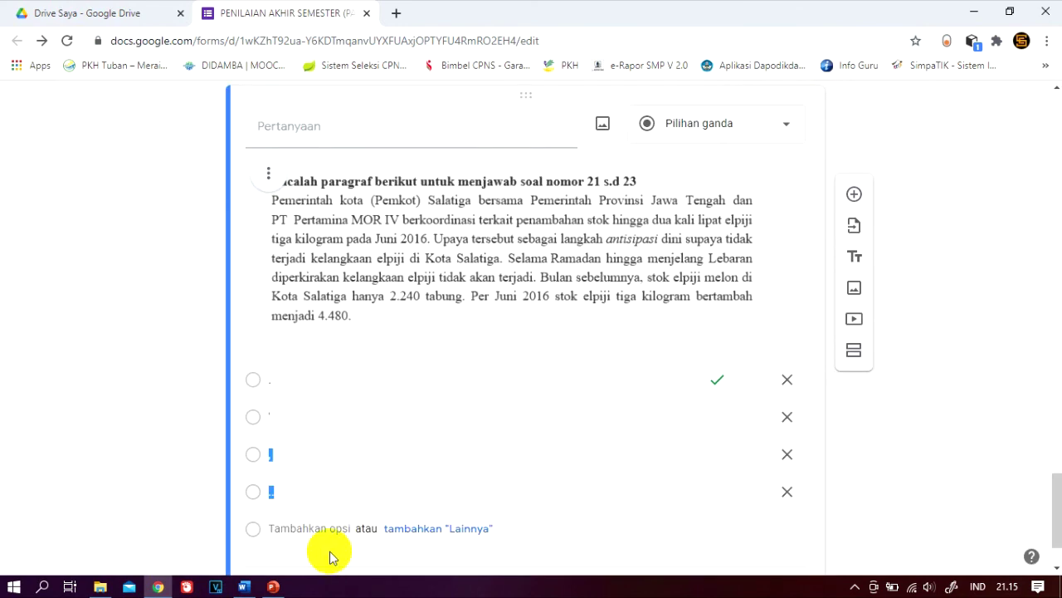
Copy question 4's sentence from the Word document and add it without its number as text beneath the paragraph picture in the form
click(244, 584)
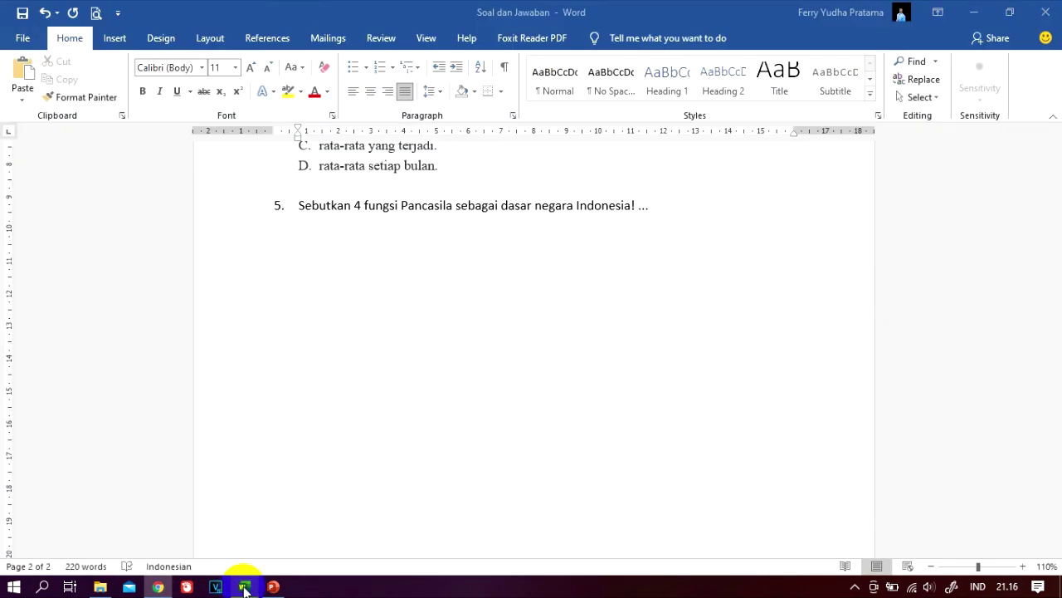
click(1054, 297)
drag(302, 491, 710, 497)
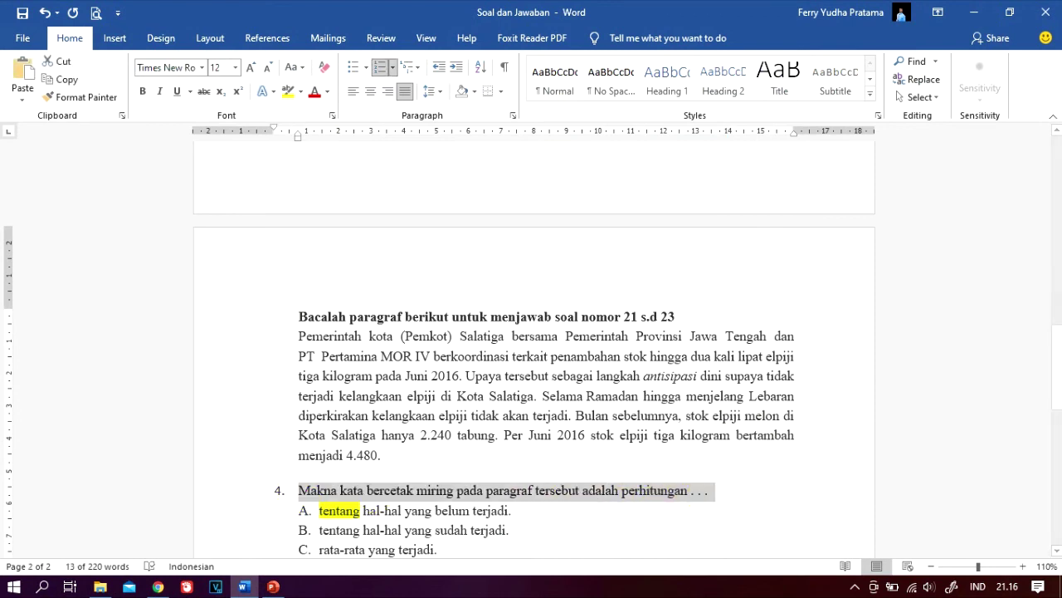
drag(1055, 347, 1055, 378)
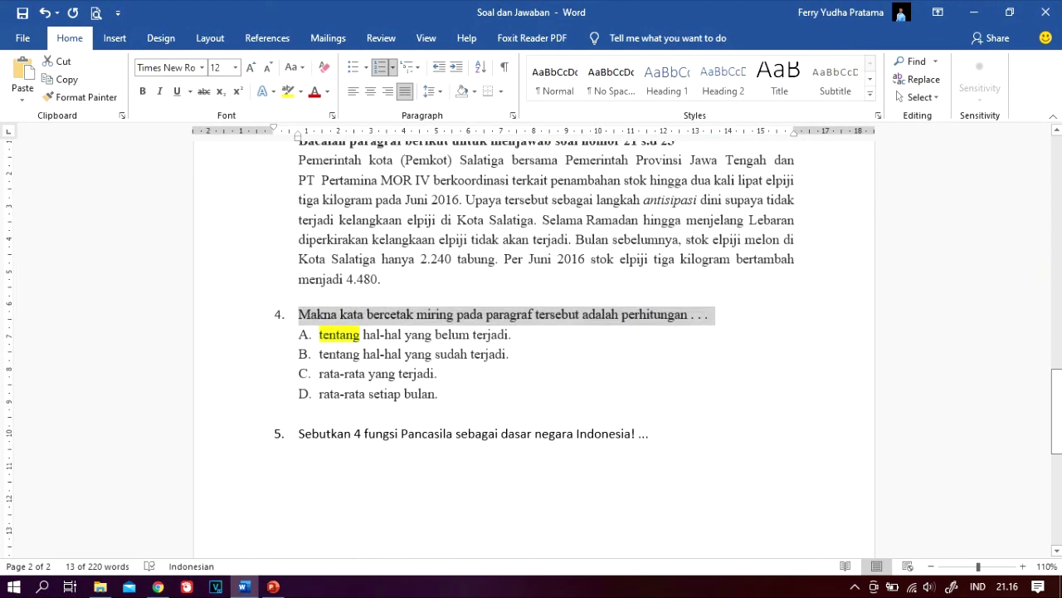
click(157, 587)
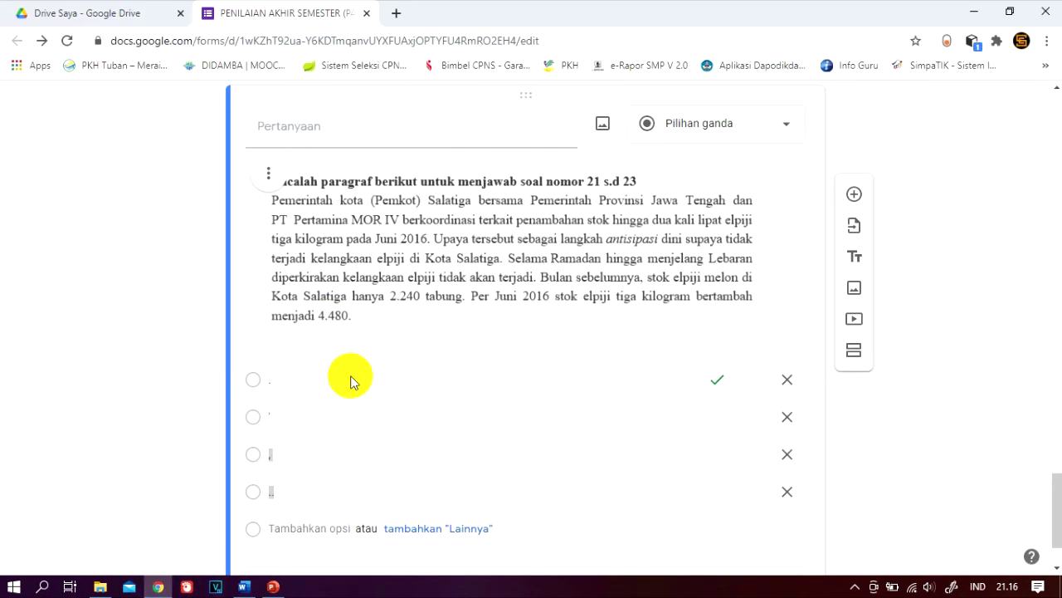
click(272, 176)
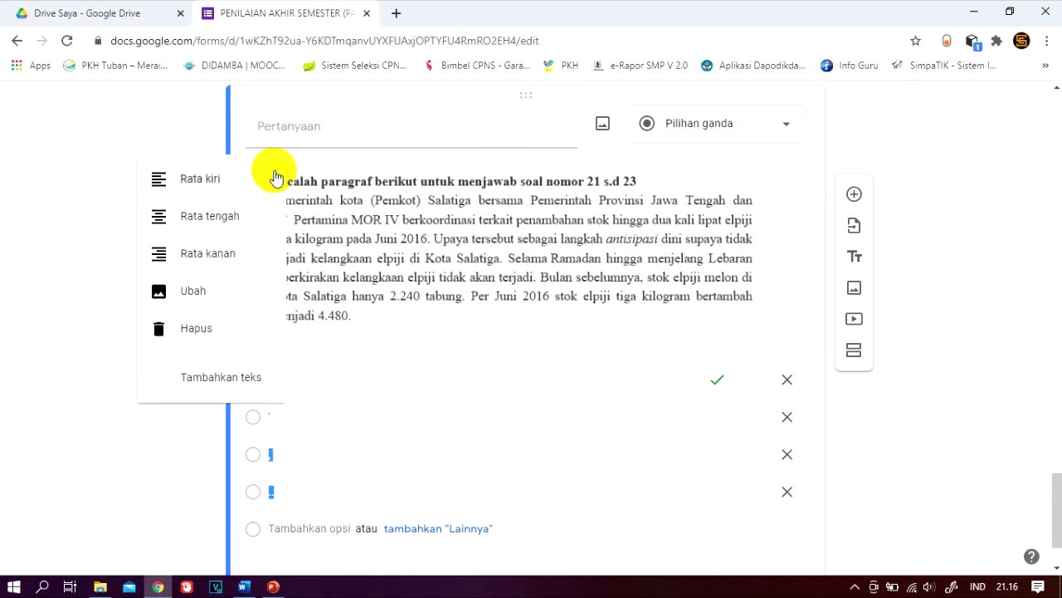
click(178, 375)
text(4.	Makna kata bercetak miring pada paragraf tersebut adalah perhitungan . . .)
drag(285, 371, 199, 363)
key(BackSpace)
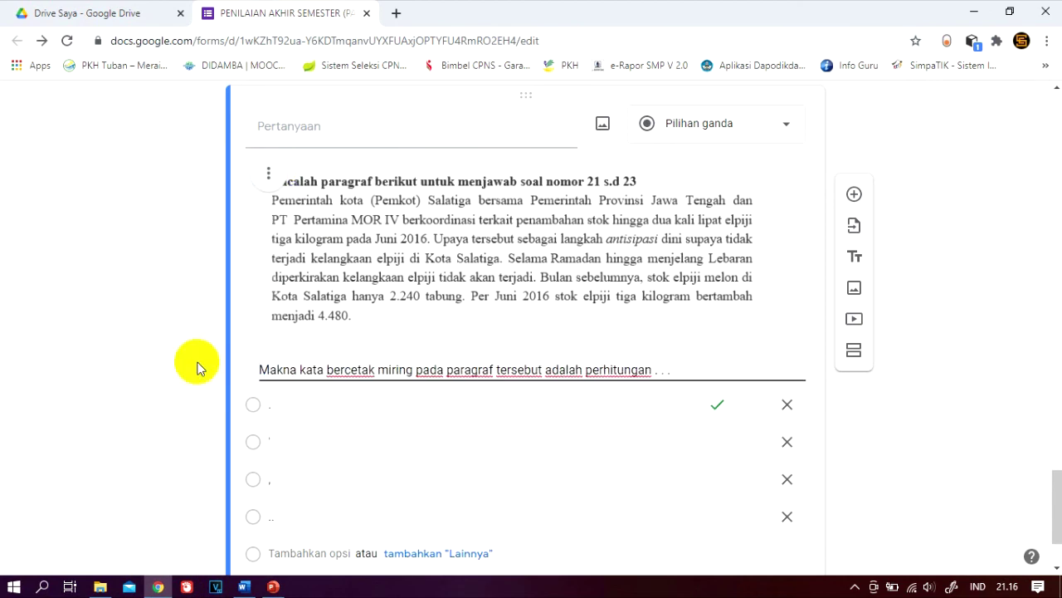
Copy answer A from the Word document and enter "tentang hal-hal yang belum terjadi." as the question's first option
click(243, 585)
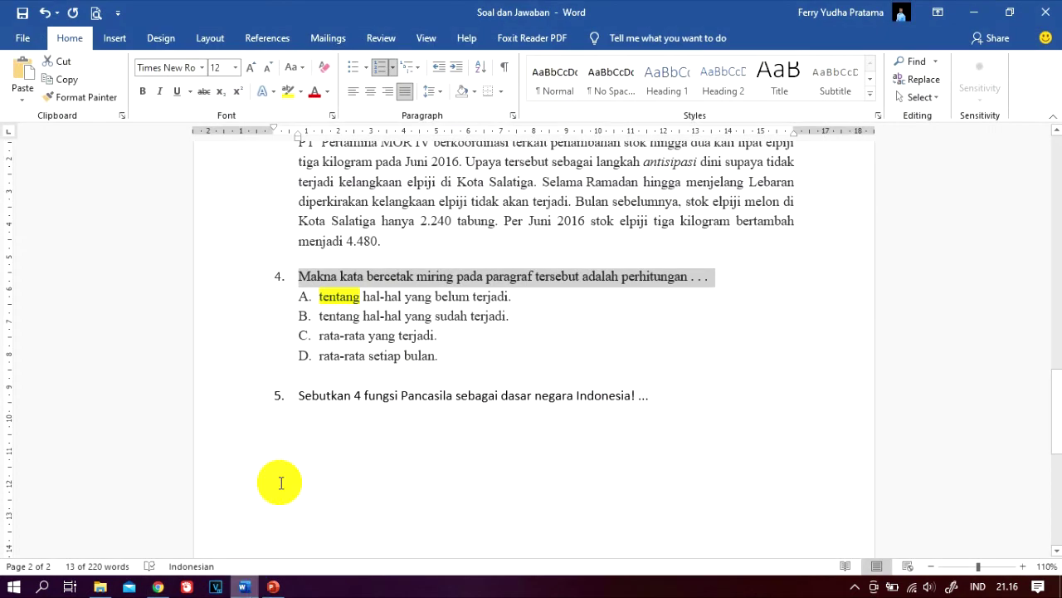
click(332, 314)
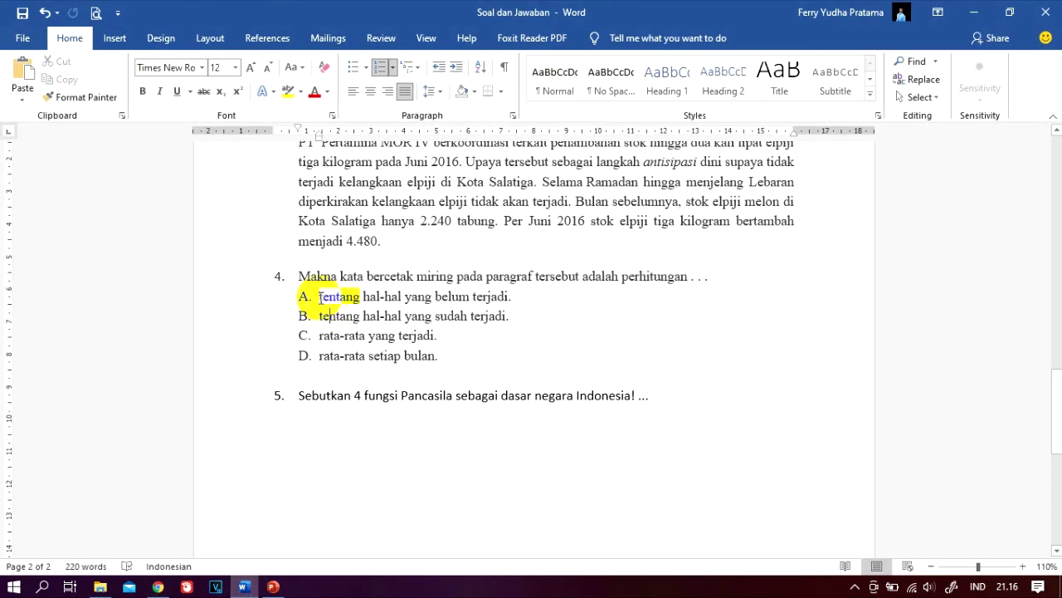
drag(318, 297, 515, 300)
key(ctrl+c)
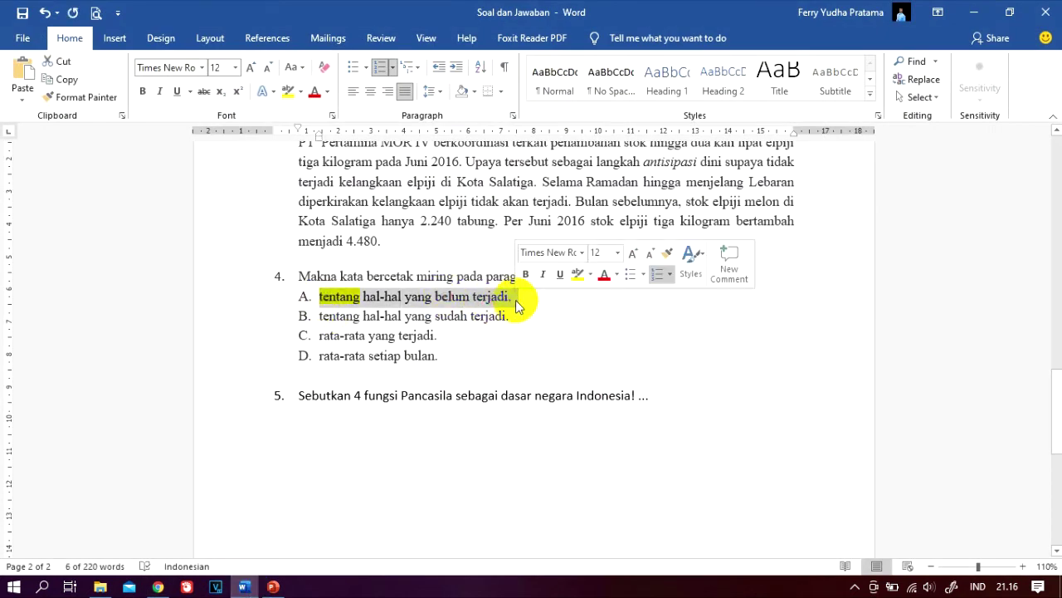
click(158, 587)
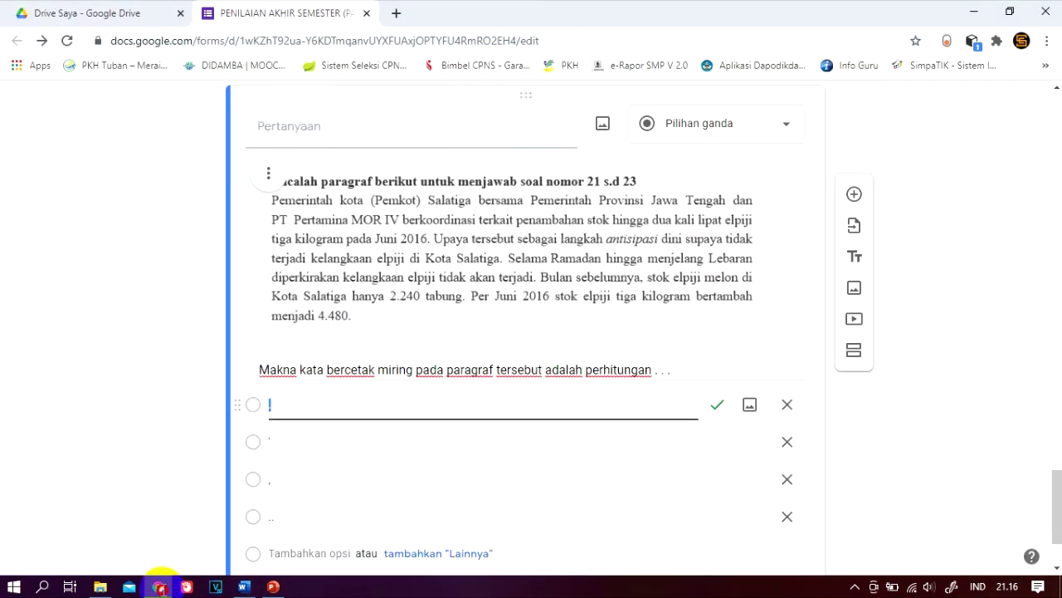
key(ctrl+v)
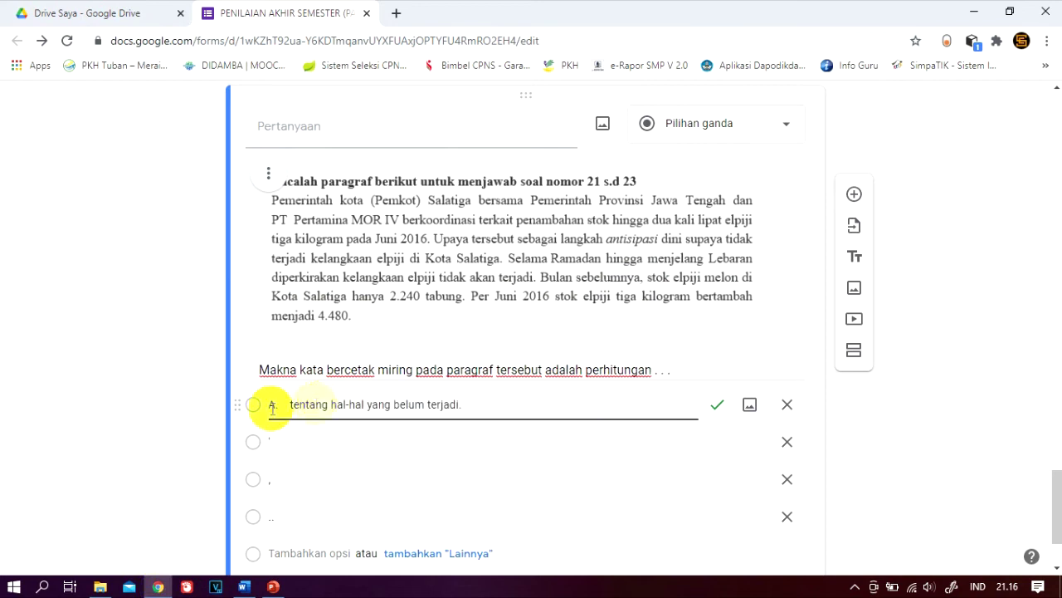
Copy answer B from the Word document and enter "tentang hal-hal yang sudah terjadi." as the second option, without its letter
key(alt+Tab)
drag(319, 316, 506, 317)
key(ctrl+c)
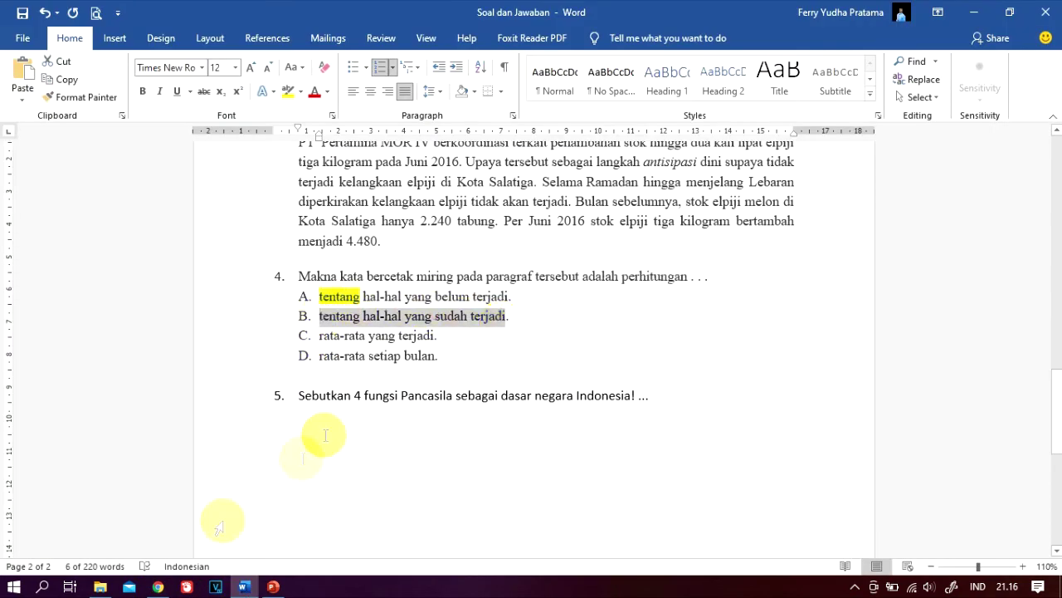
key(alt+Tab)
click(316, 441)
key(ctrl+v)
click(289, 441)
key(BackSpace)
key(BackSpace)
key(BackSpace)
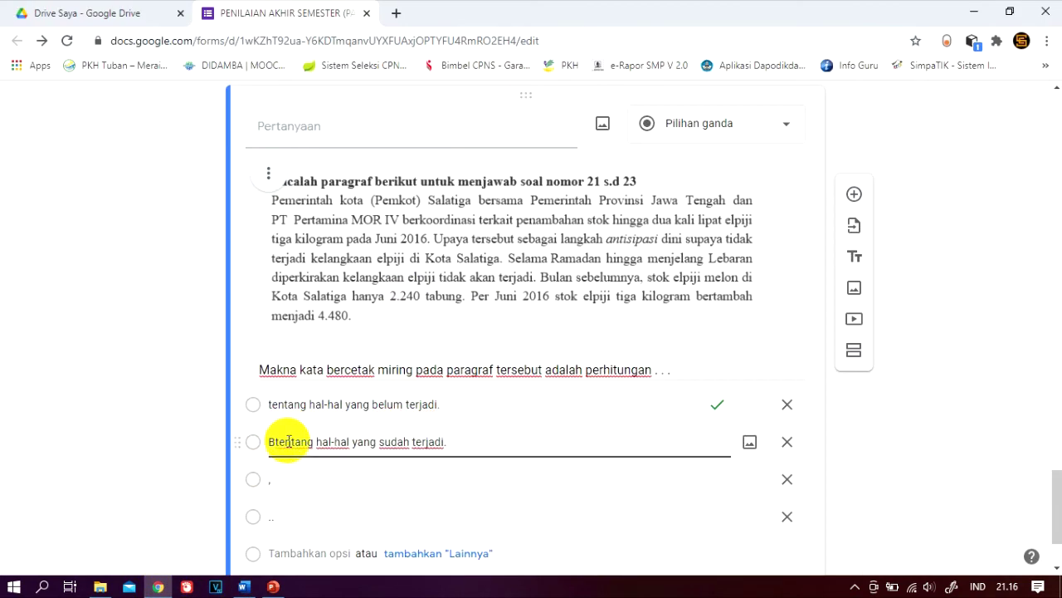
Copy answer C from the Word document and enter "rata-rata yang terjadi." as the third option, without its letter
click(244, 586)
drag(320, 337, 441, 341)
key(ctrl+c)
key(alt+Tab)
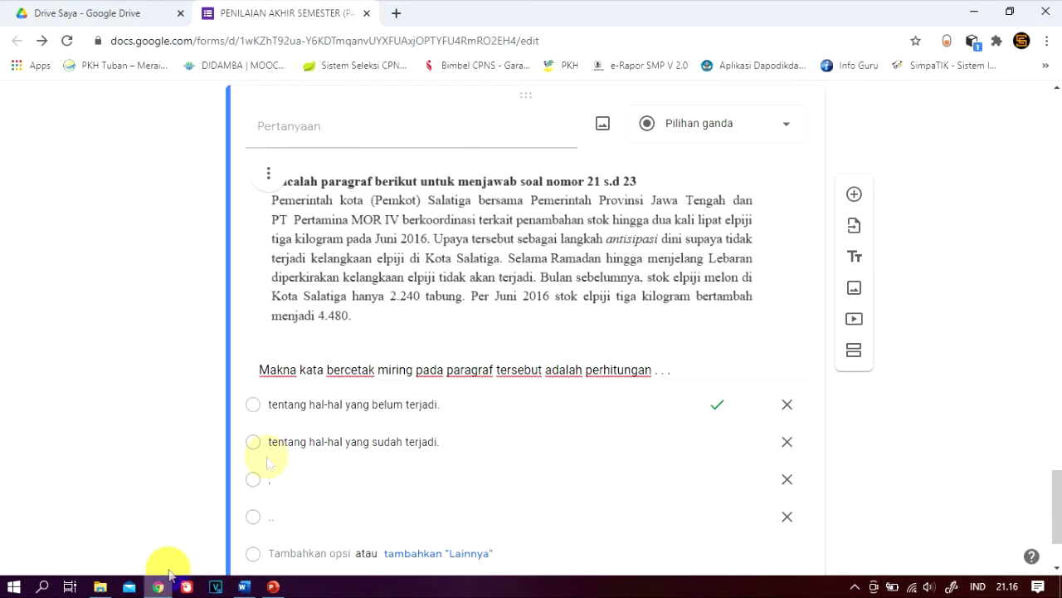
click(273, 479)
key(ctrl+v)
click(278, 480)
key(BackSpace)
key(BackSpace)
key(BackSpace)
Copy answer D from the Word document and enter "rata-rata setiap bulan." as the fourth option, without its letter
click(244, 586)
drag(353, 356, 440, 356)
key(ctrl+c)
click(158, 586)
click(278, 508)
key(ctrl+v)
click(283, 515)
key(BackSpace)
key(BackSpace)
key(BackSpace)
Duplicate the finished paragraph question and delete the picture with its text from the copy
drag(1057, 495, 1058, 502)
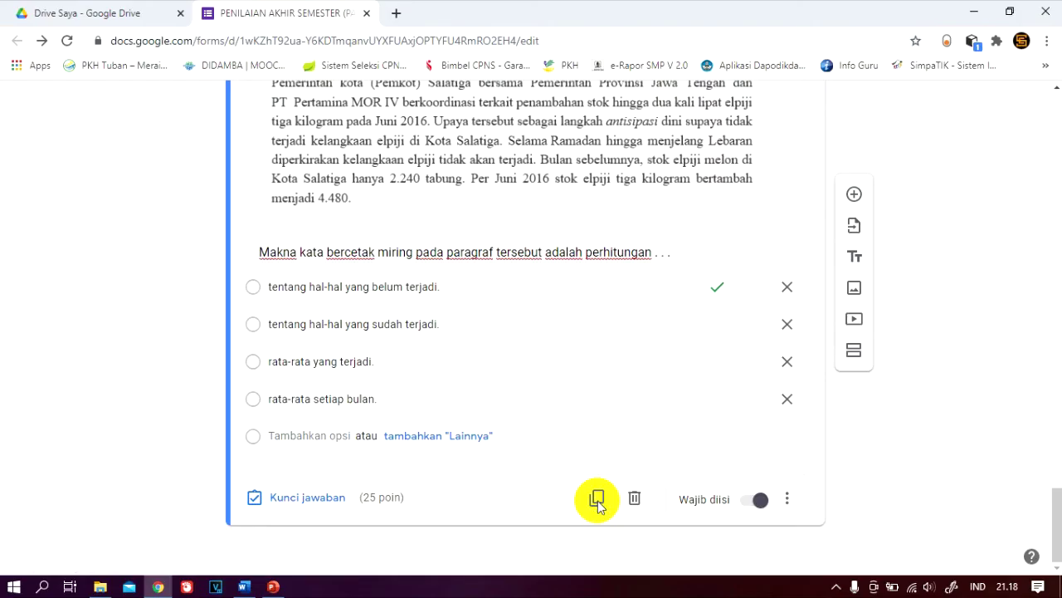
click(597, 562)
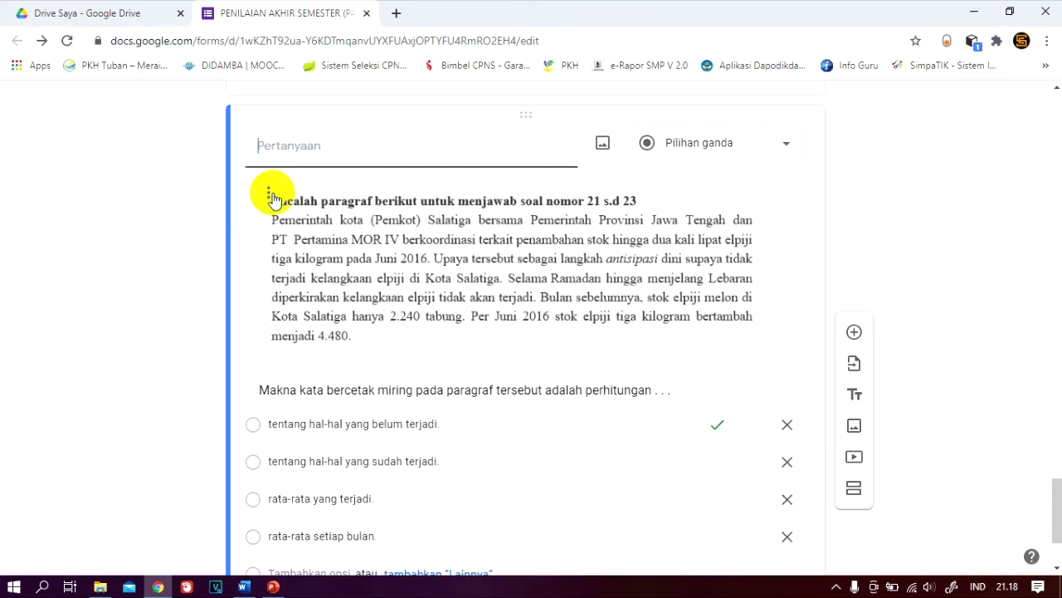
click(272, 194)
click(272, 193)
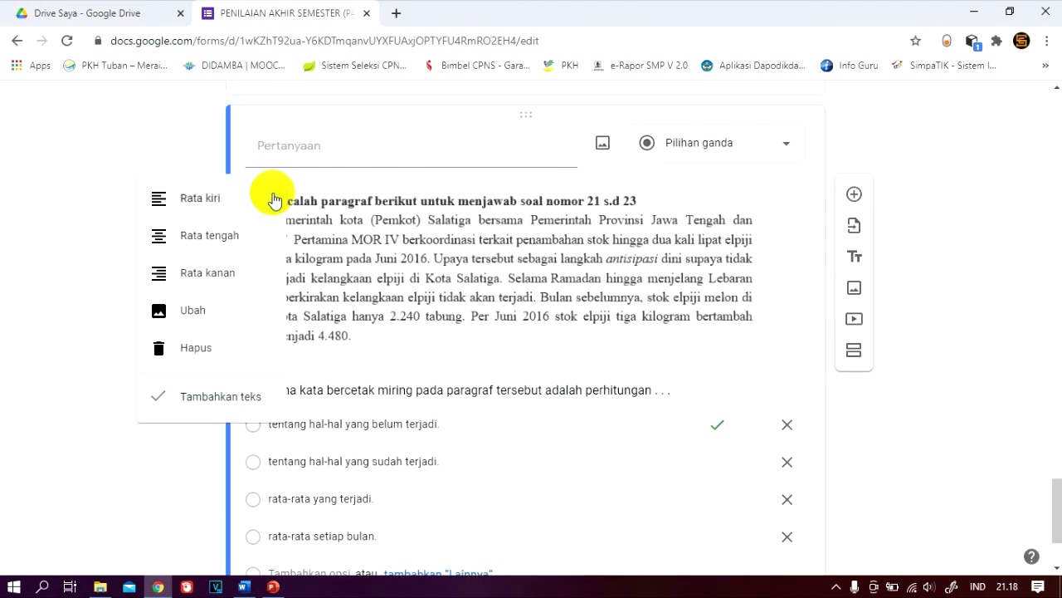
click(207, 347)
Copy question 5, "Sebutkan 4 fungsi Pancasila sebagai dasar negara Indonesia! ...", from the Word document into the duplicated question's title
click(244, 587)
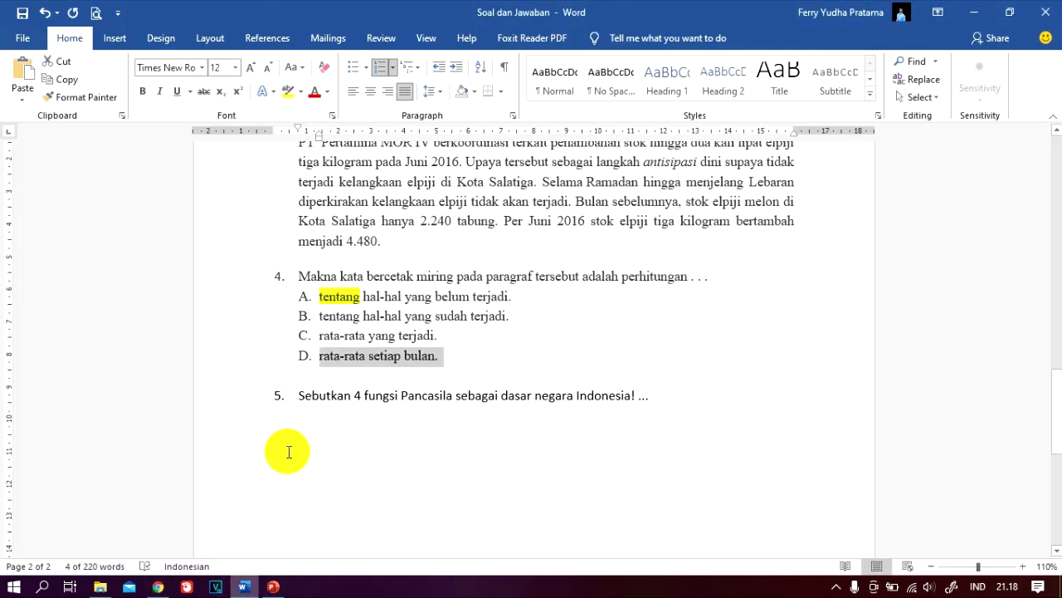
drag(300, 400, 656, 403)
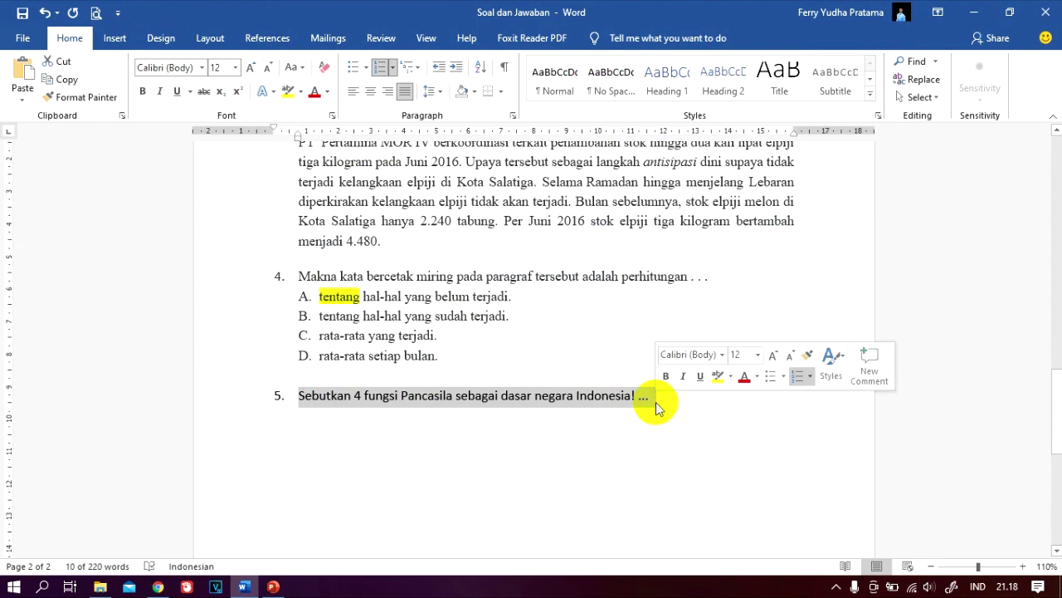
click(158, 586)
click(299, 246)
key(ctrl+v)
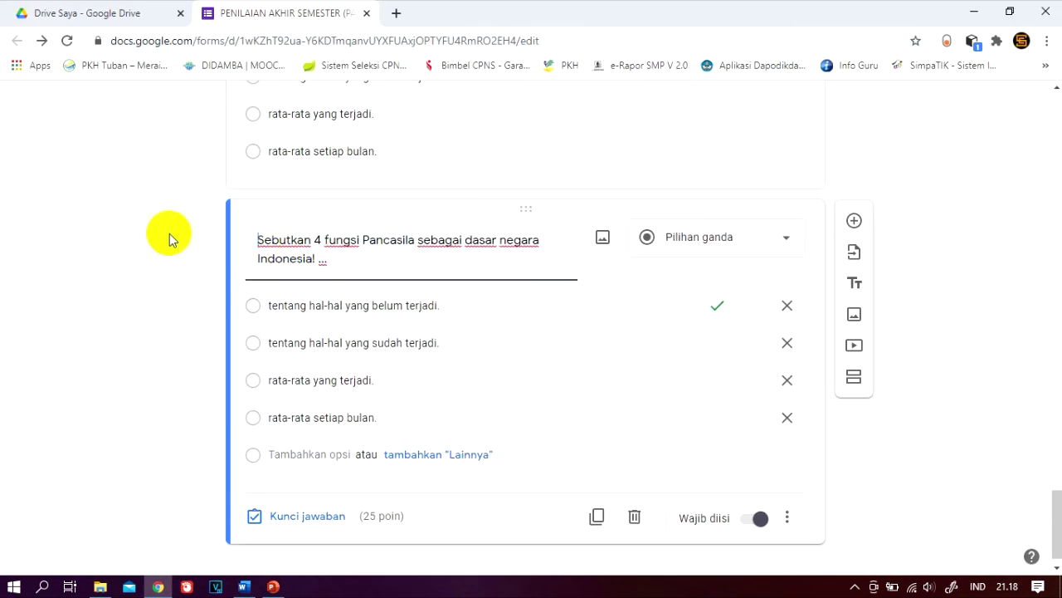
Change the Pancasila question to the short answer type (Jawaban singkat) and set its answer key score to 50 points
click(674, 241)
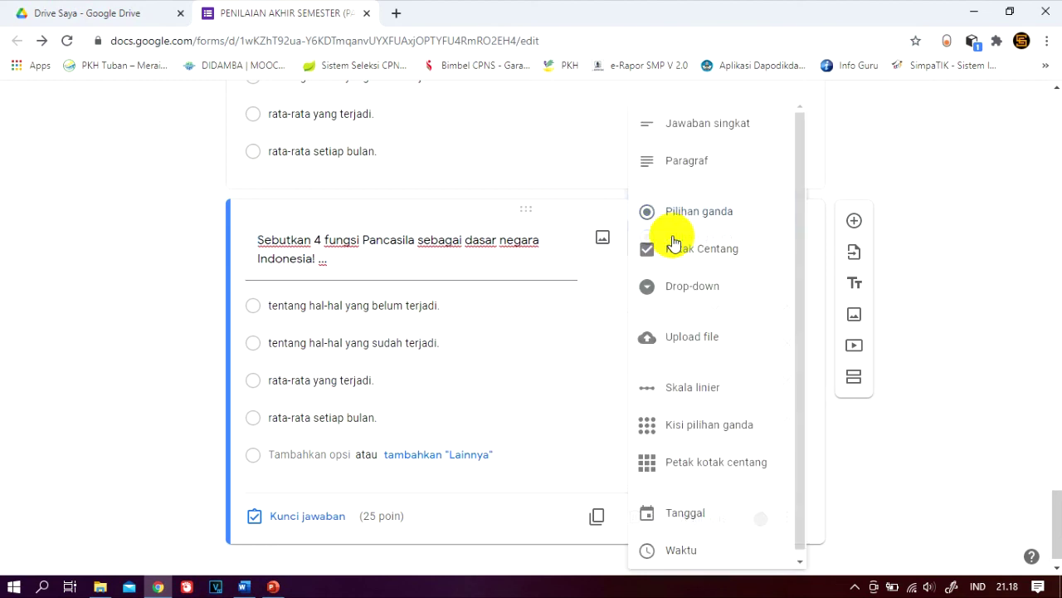
click(686, 133)
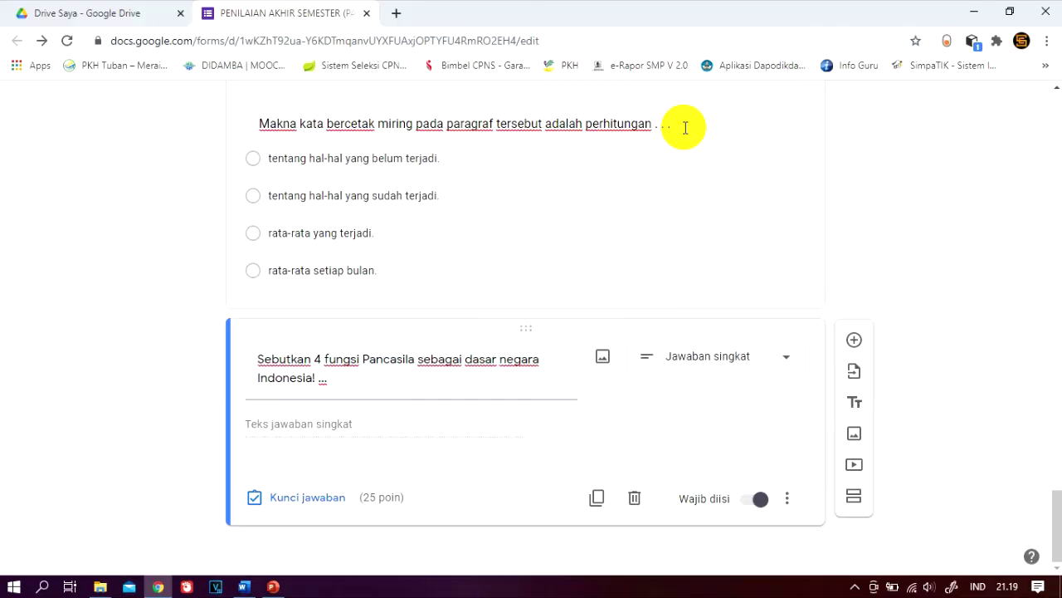
click(309, 500)
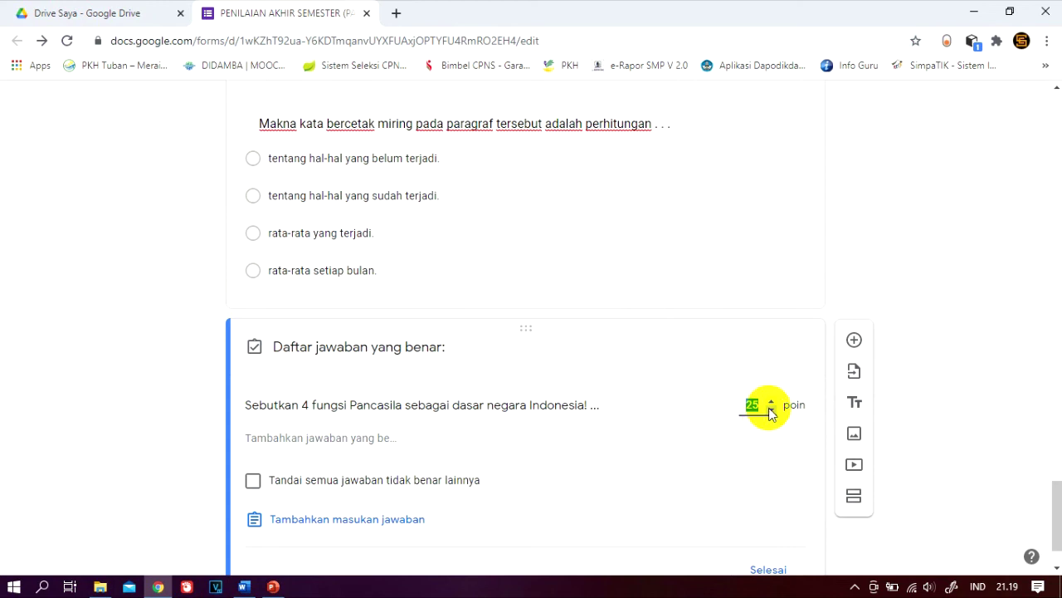
click(770, 400)
drag(759, 406, 713, 408)
text(50)
drag(1051, 491, 1059, 529)
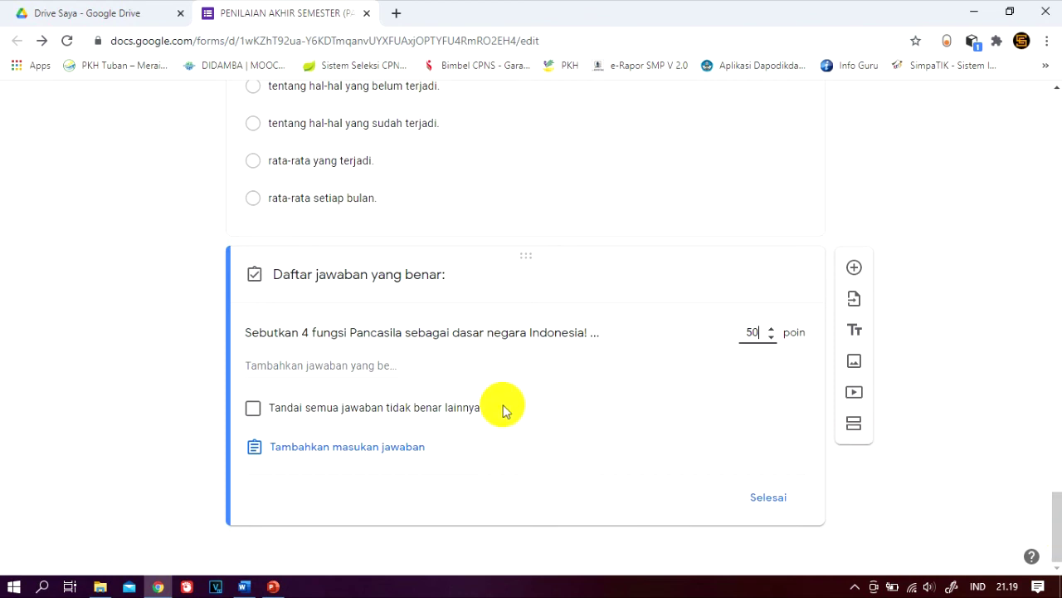
click(767, 498)
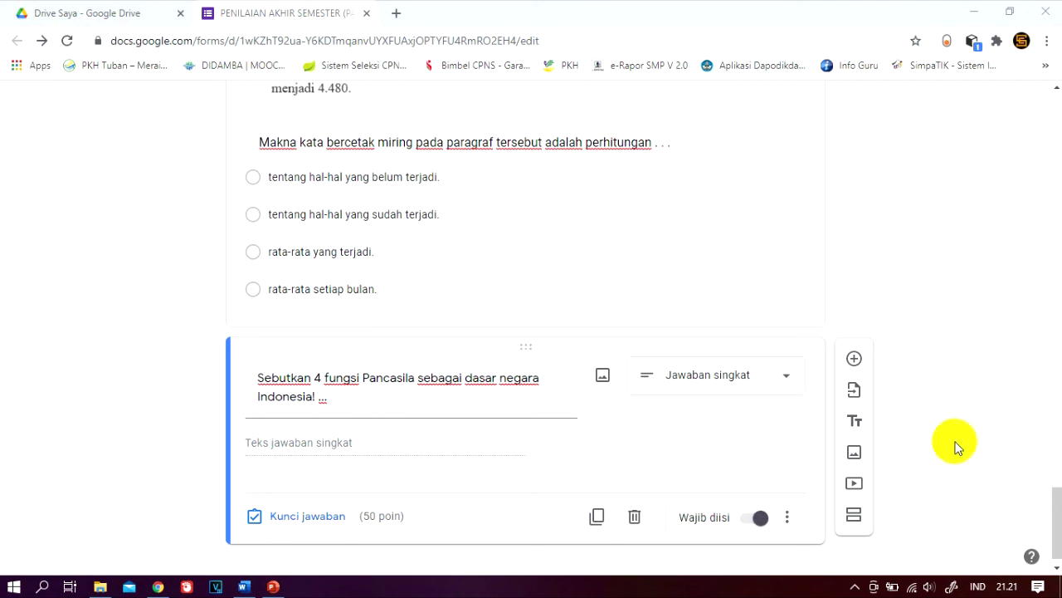
Go to the form's responses and create a new spreadsheet with the suggested name as their destination
click(1059, 519)
drag(1059, 520, 1052, 61)
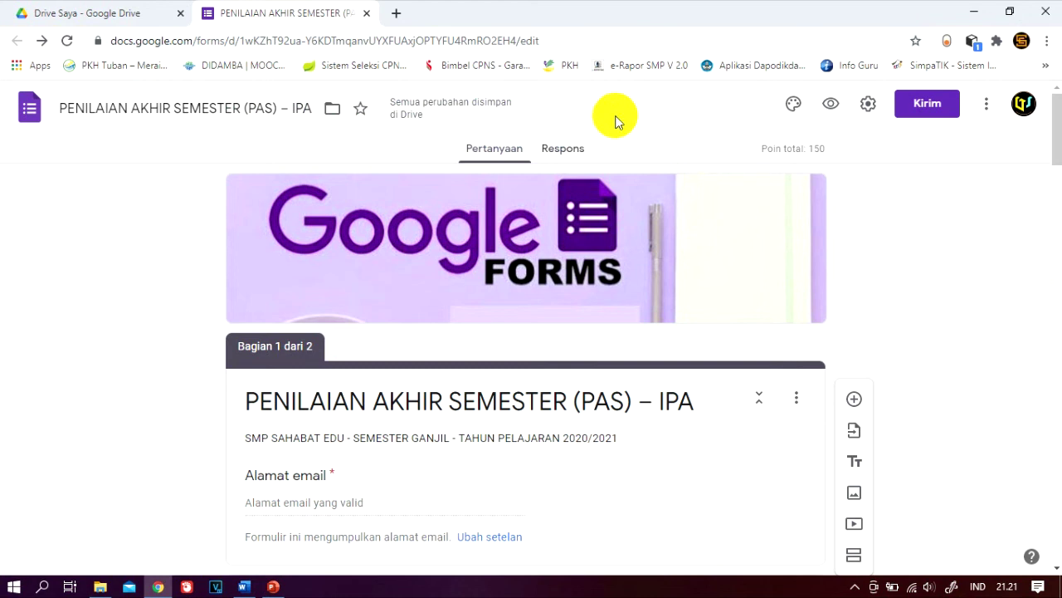
click(565, 154)
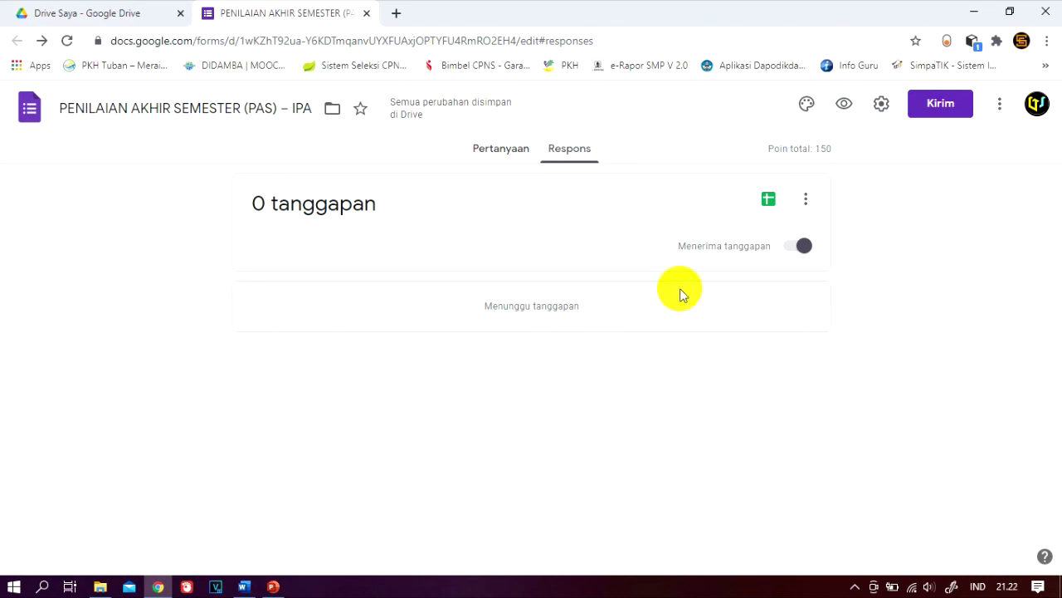
click(770, 205)
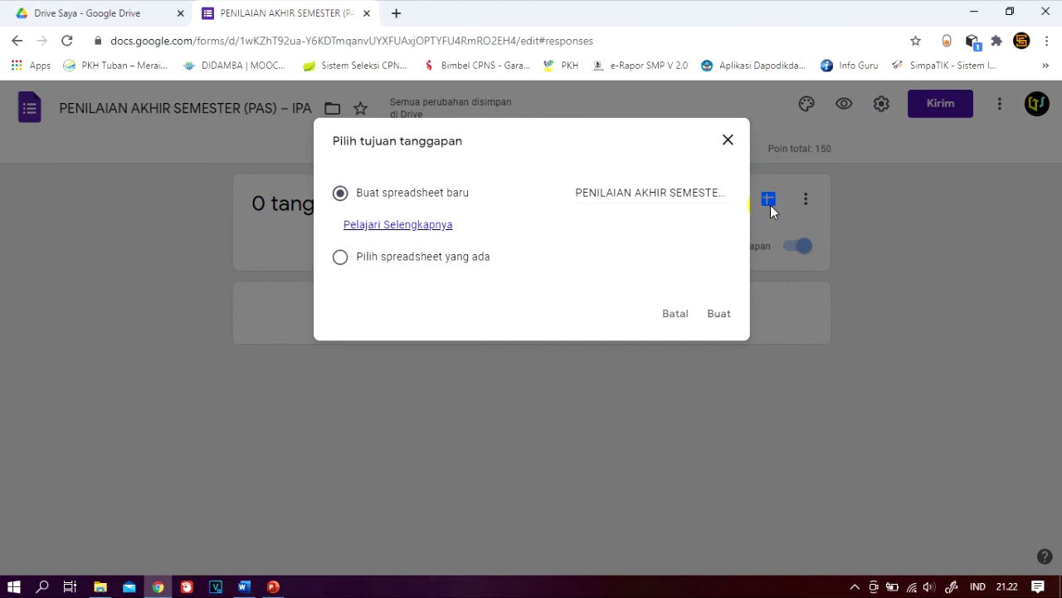
click(718, 317)
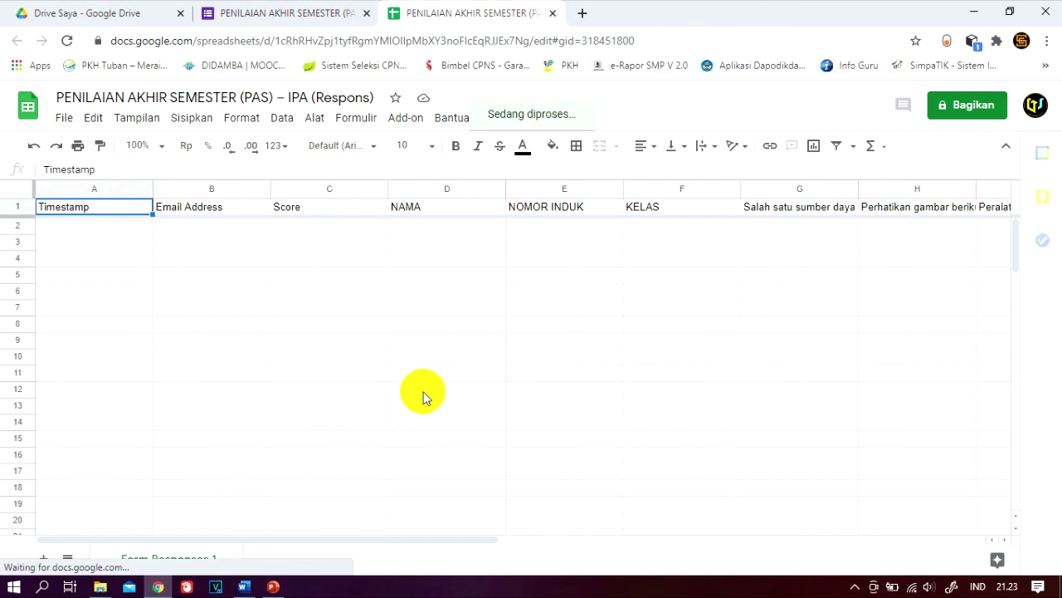
Download the response spreadsheet as a Microsoft Excel (.xlsx) file and open the downloaded file
click(65, 120)
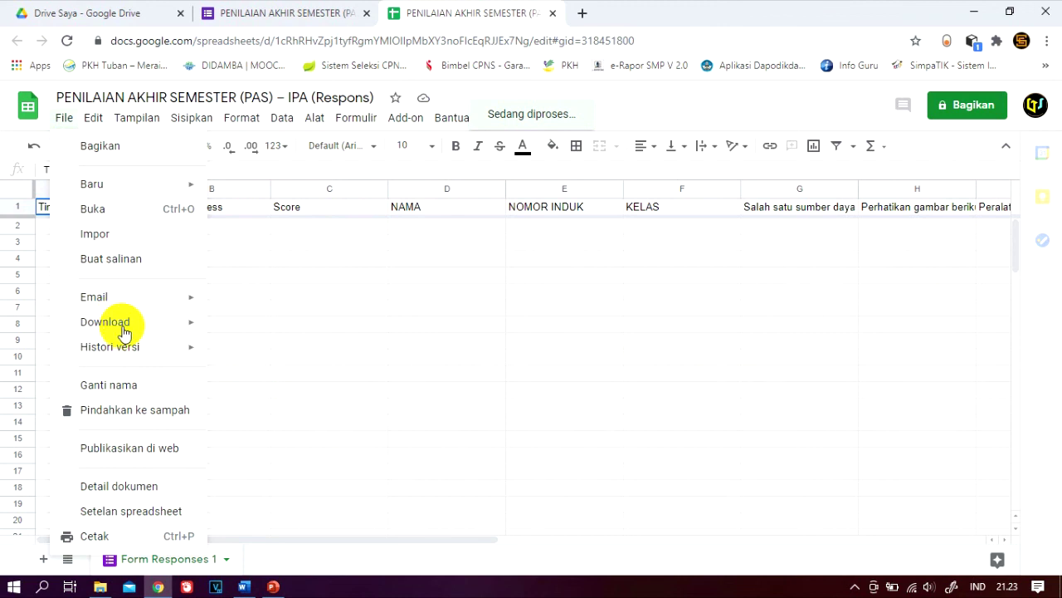
mouse_move(191, 330)
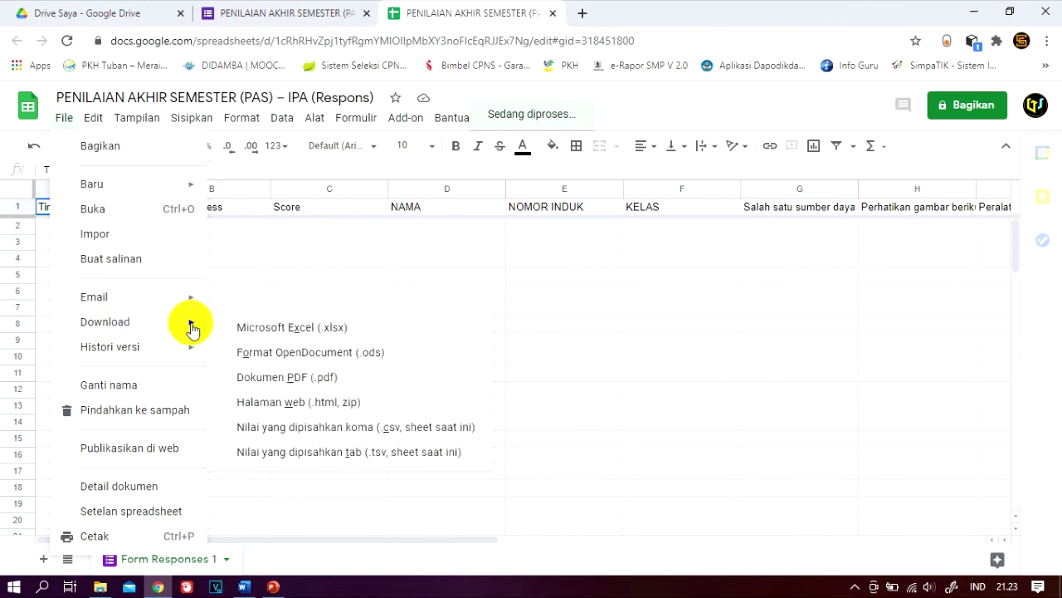
click(288, 329)
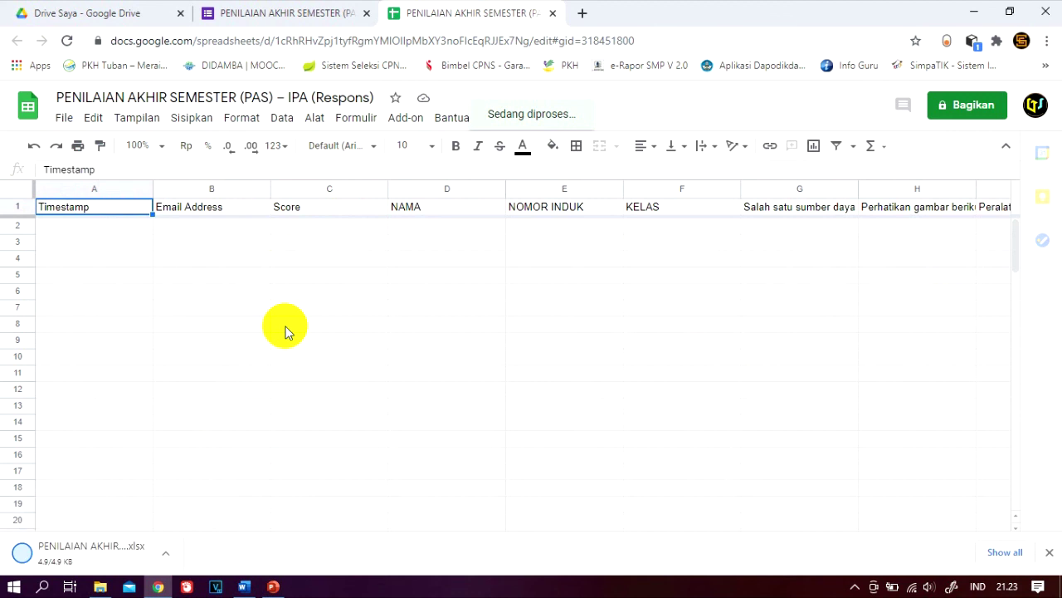
click(139, 563)
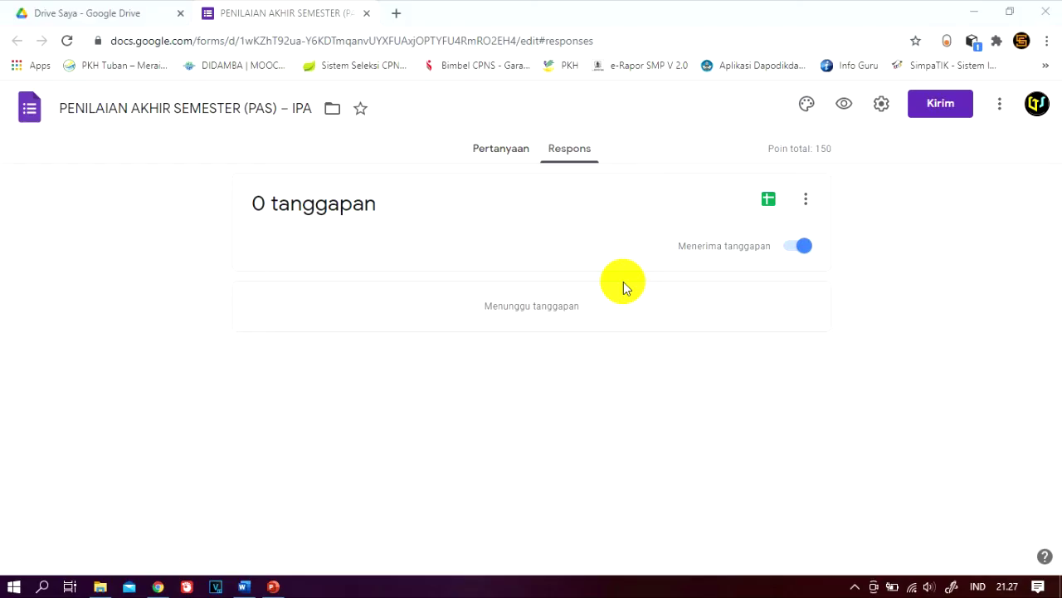
Close the form and check the saved form and response spreadsheet in the Google Drive file list
click(366, 15)
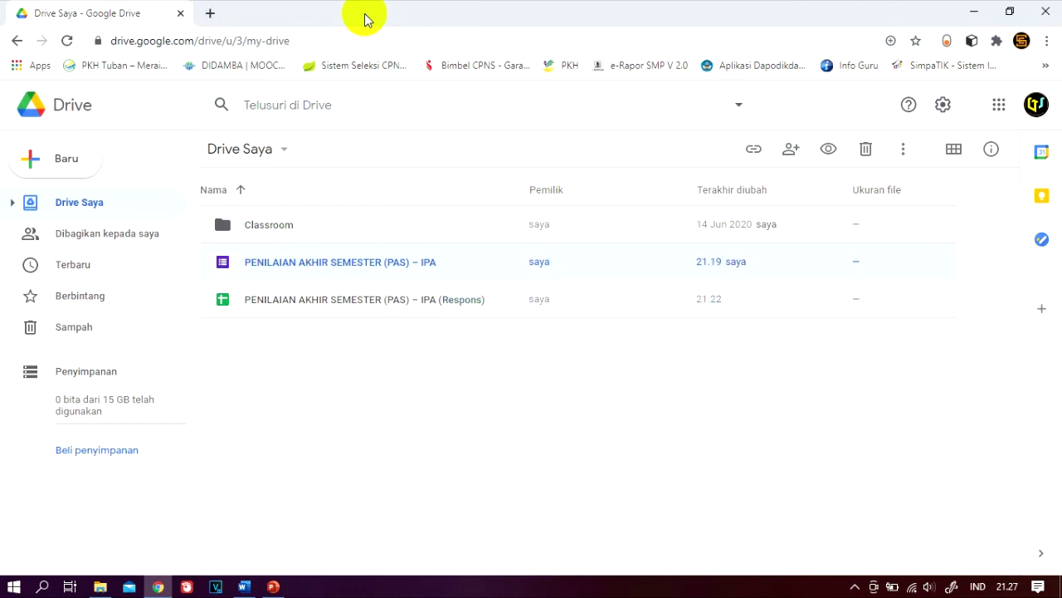
click(440, 363)
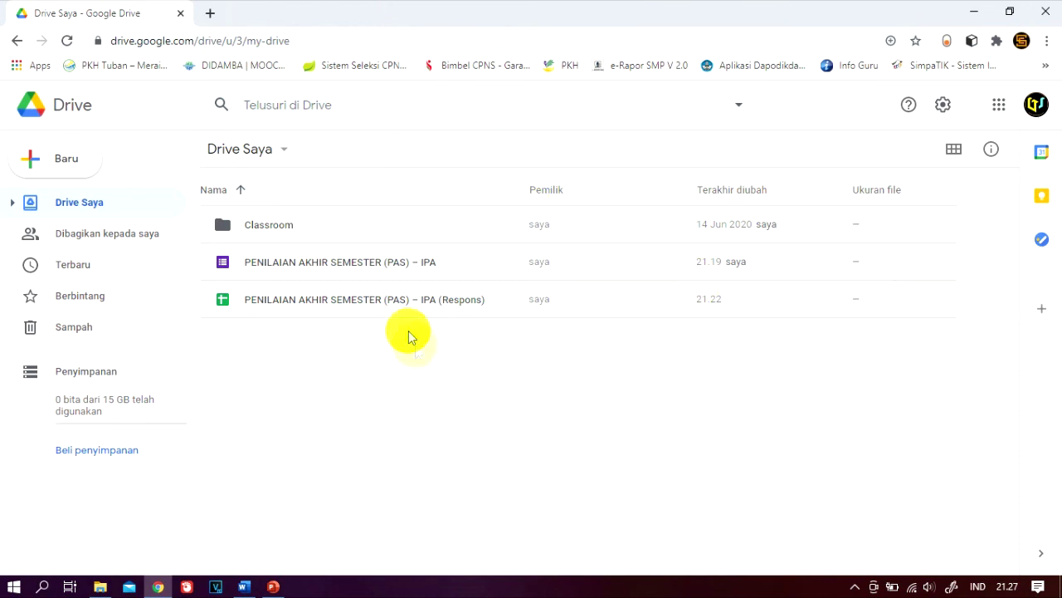
Copy the sharing link of the PENILAIAN AKHIR SEMESTER (PAS) – IPA form file and close the link dialog
click(381, 274)
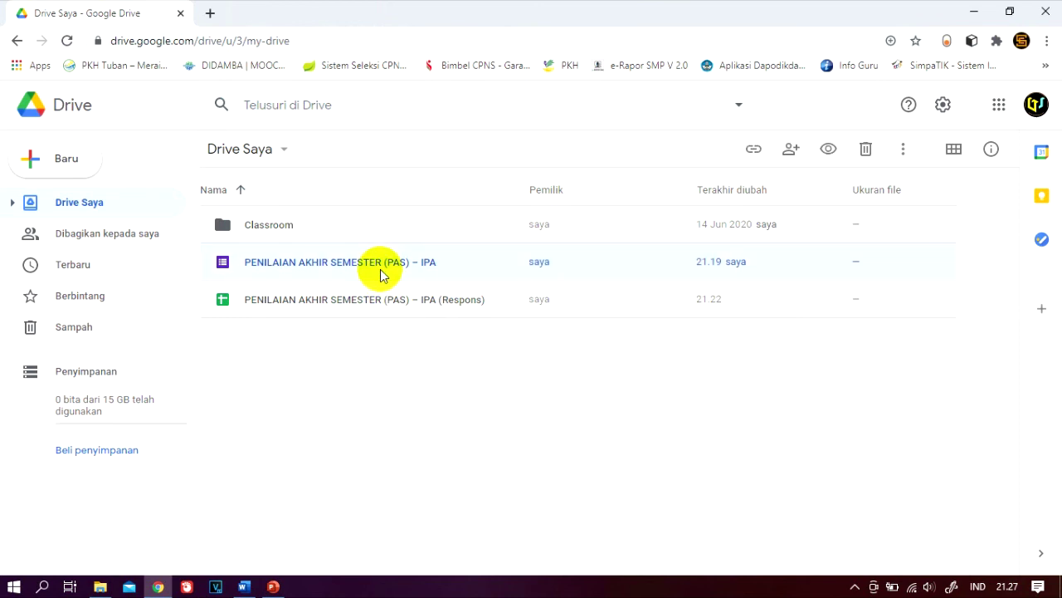
click(372, 300)
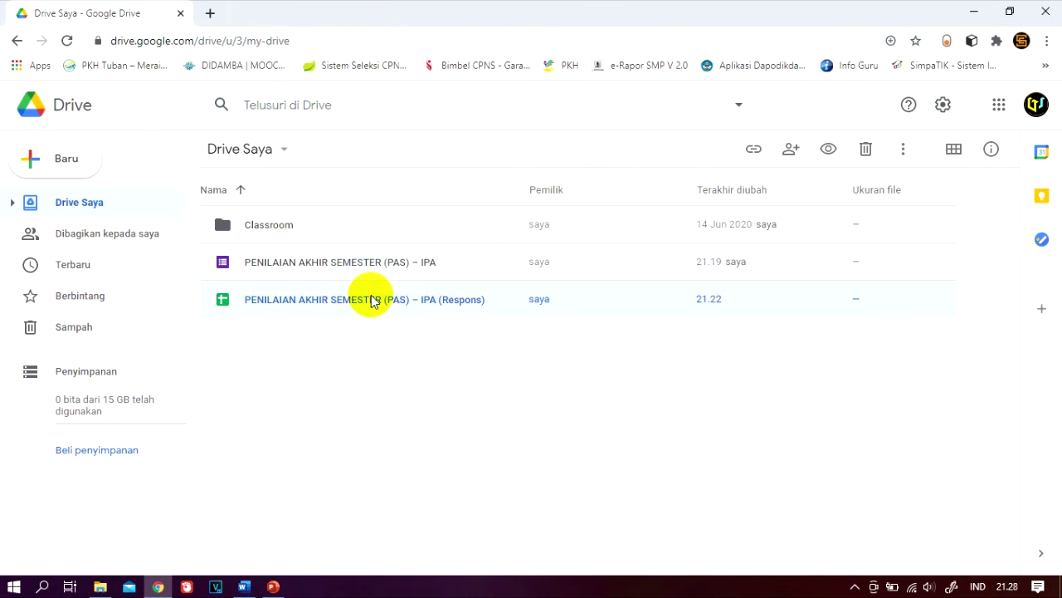
click(357, 264)
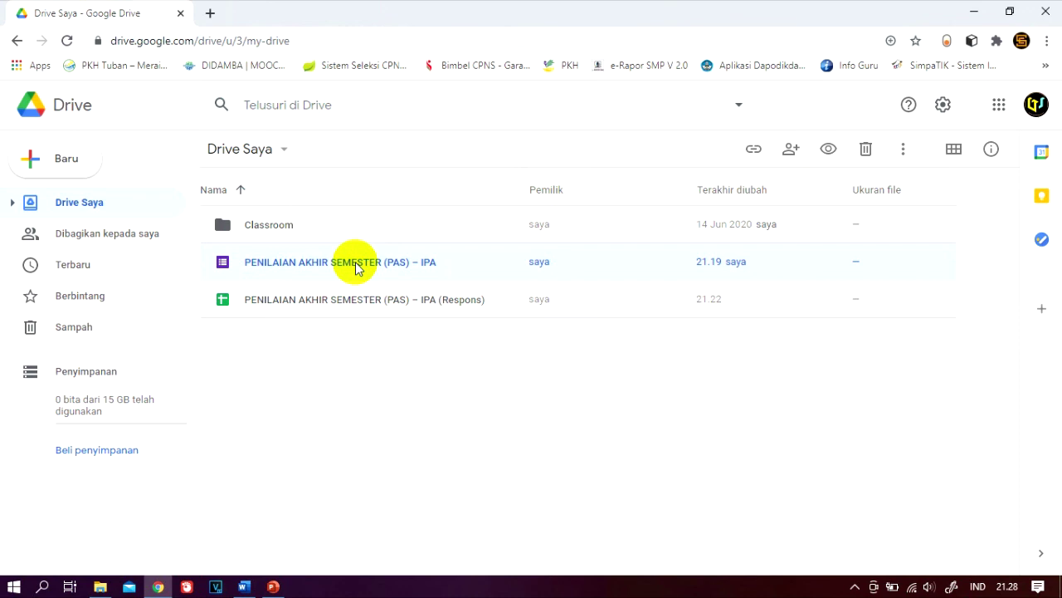
right_click(357, 268)
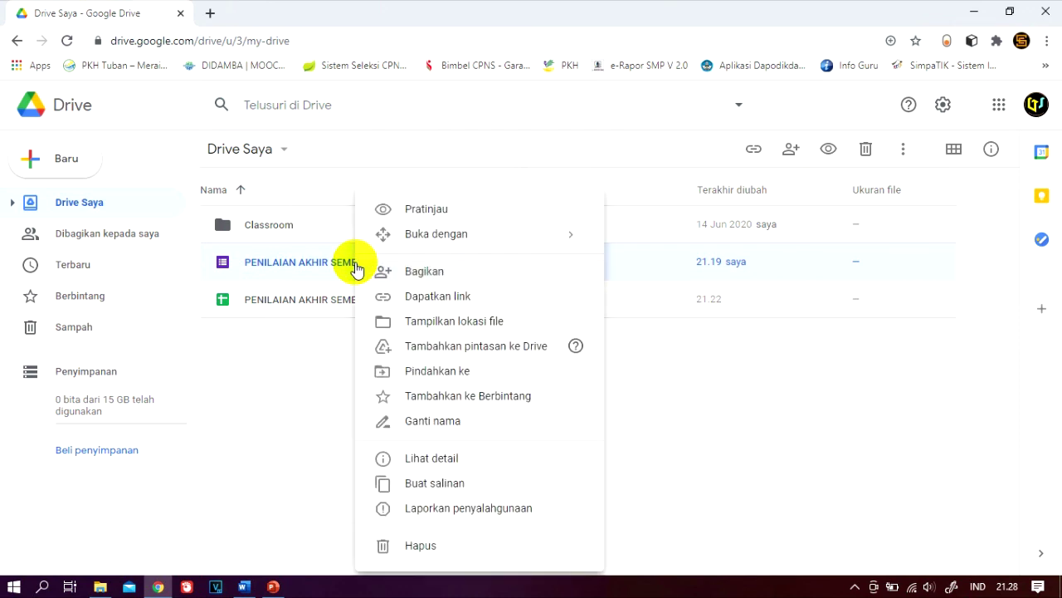
click(485, 301)
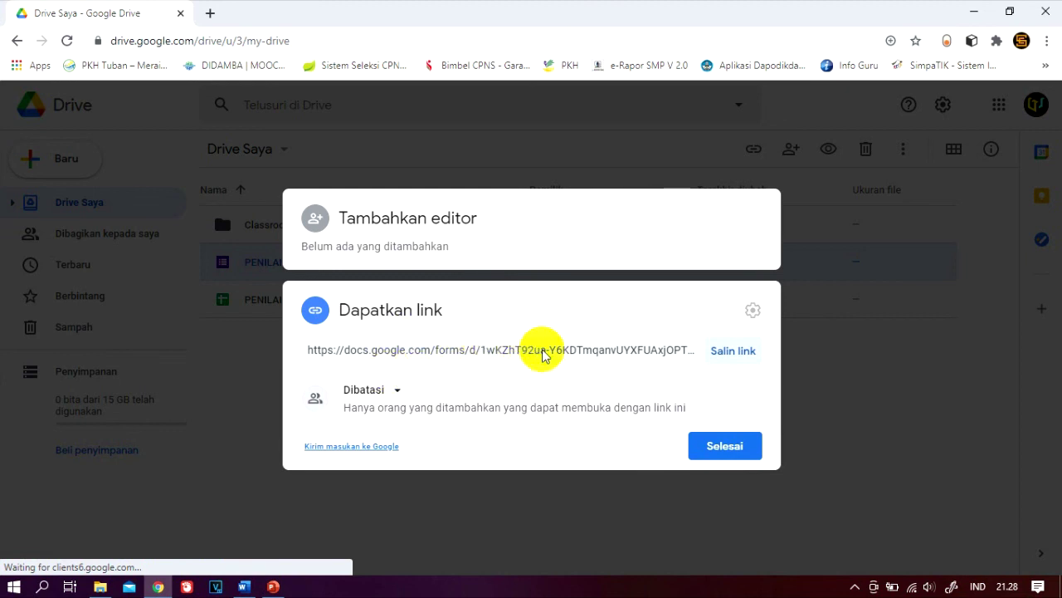
click(734, 355)
click(725, 446)
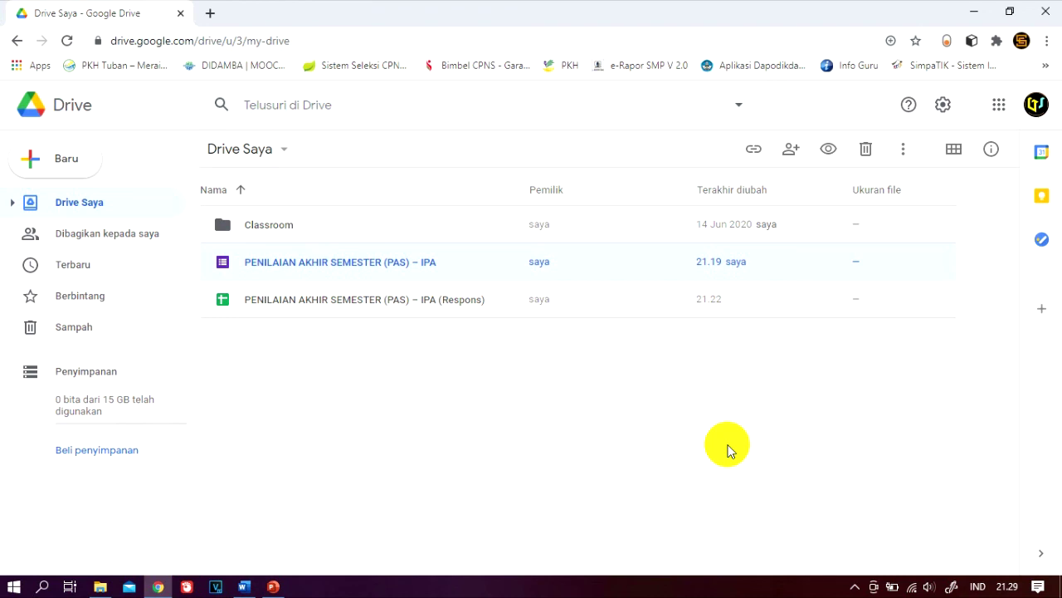
Open the s.id URL shortener site in a new browser tab
click(210, 13)
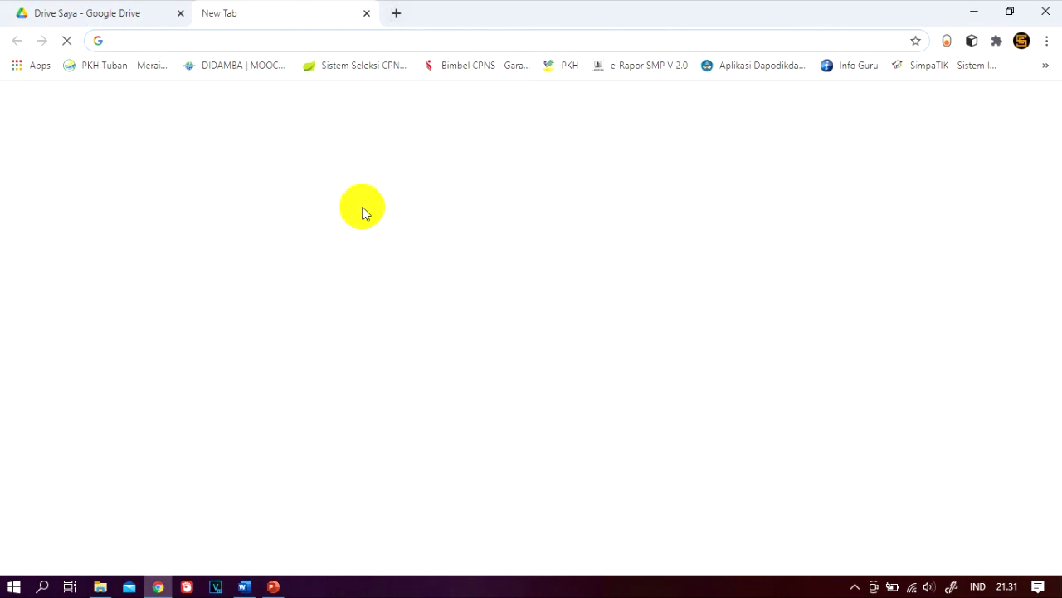
text(s.id)
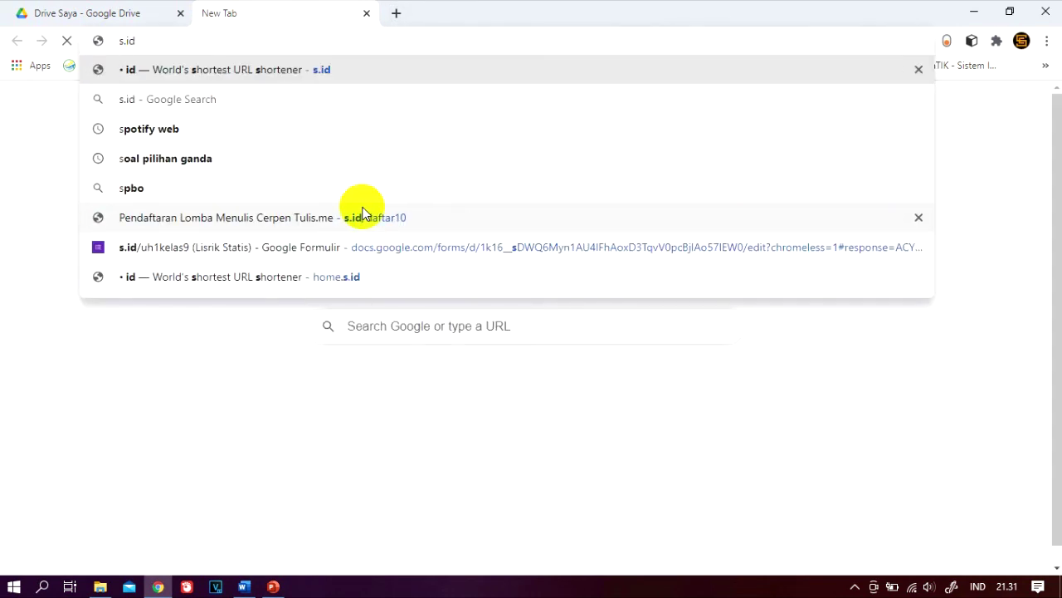
key(Return)
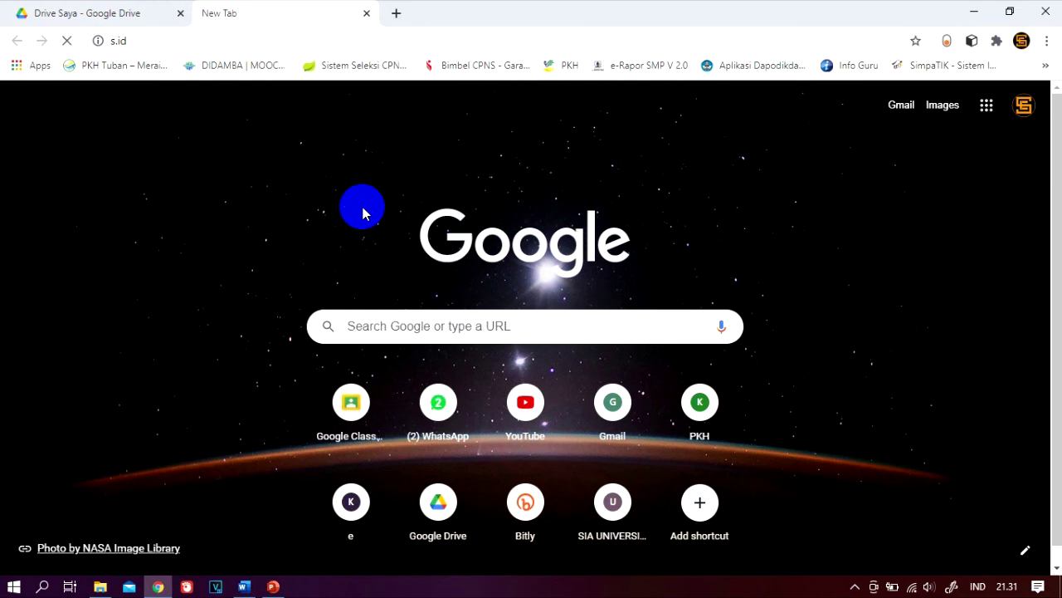
click(97, 41)
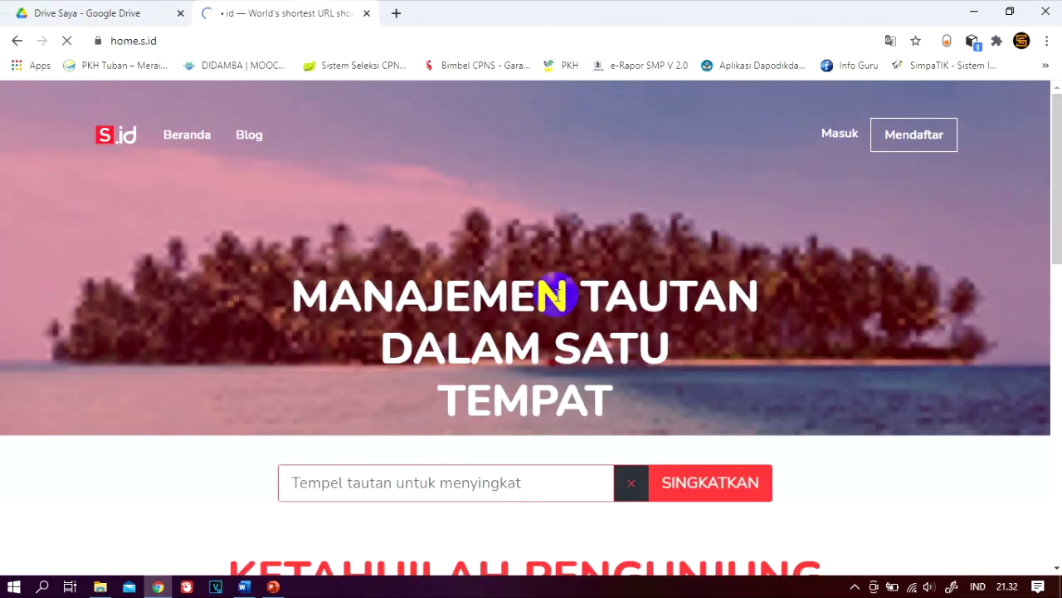
Paste the copied form link into the s.id shortener, shorten it and copy the resulting short link
click(359, 489)
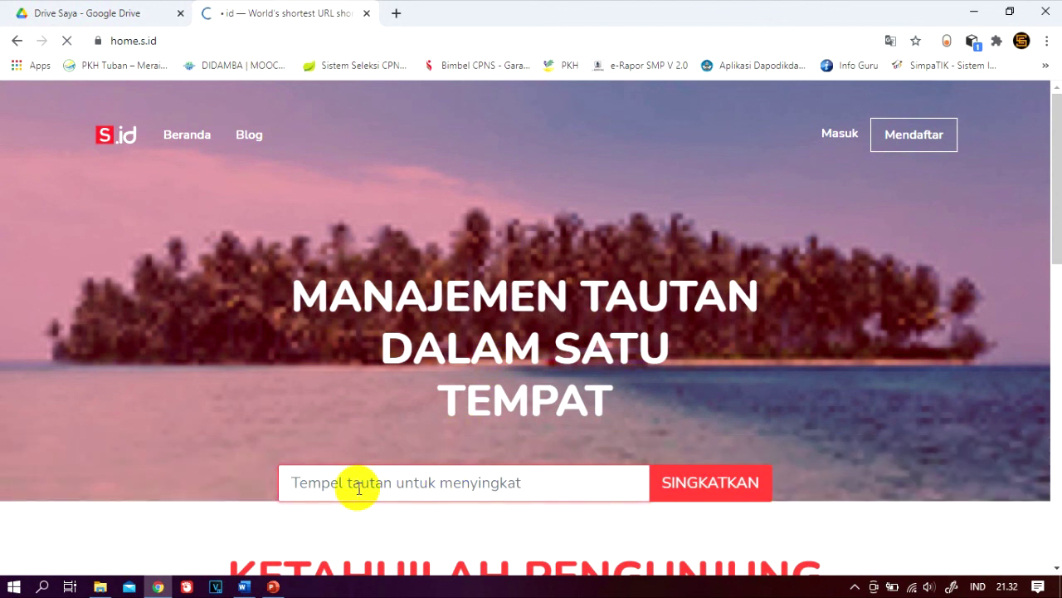
key(ctrl+v)
key(Return)
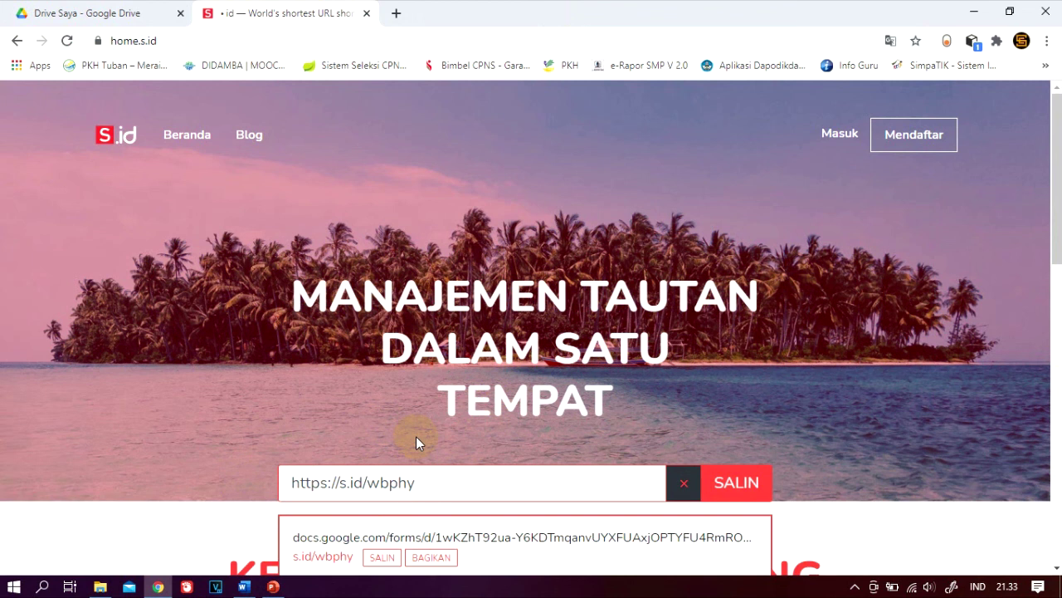
click(381, 558)
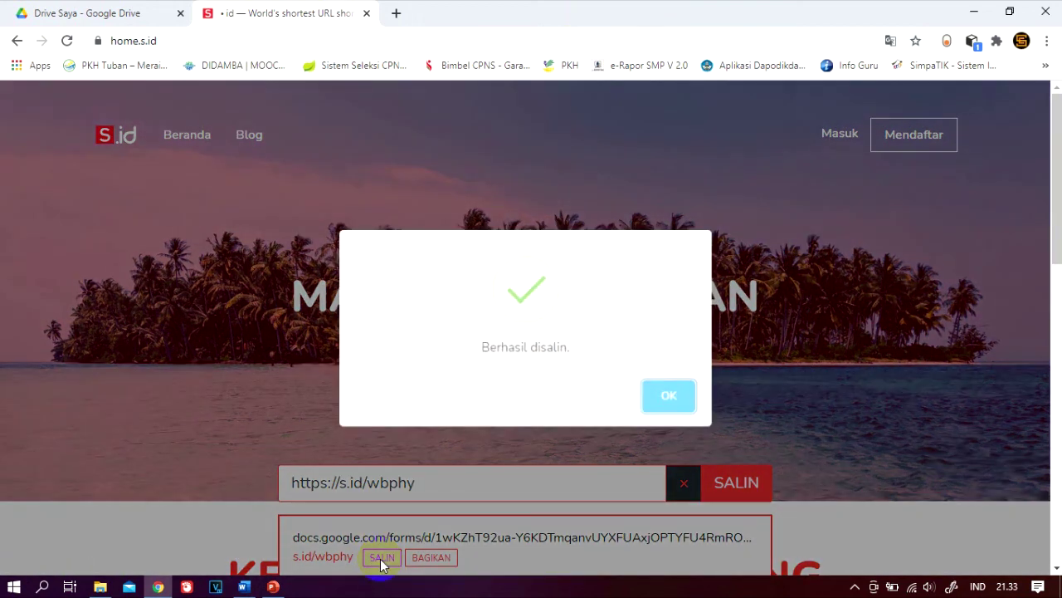
click(381, 565)
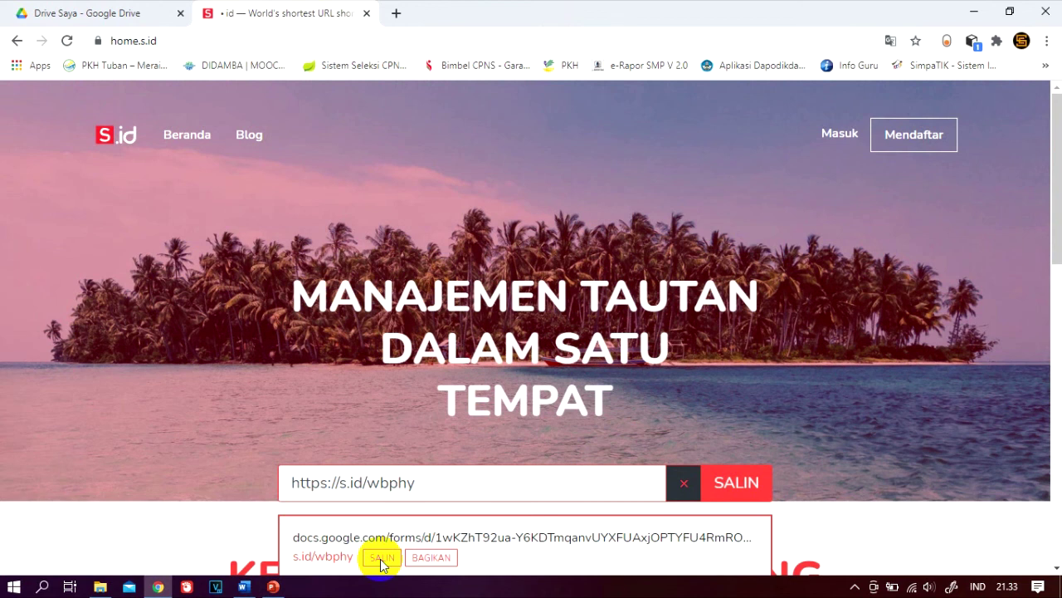